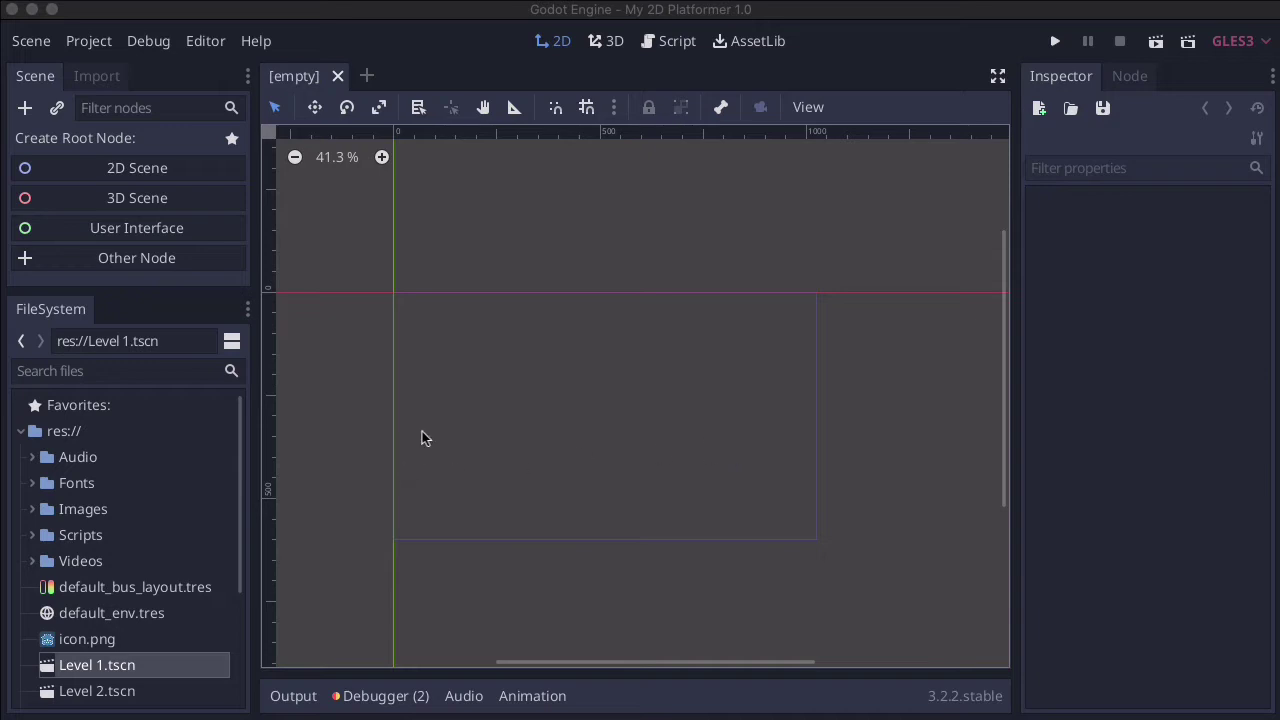
Open the Level 1.tscn scene and bring up the TileMap's tile set for editing with an enlarged tile list
double_click(86, 666)
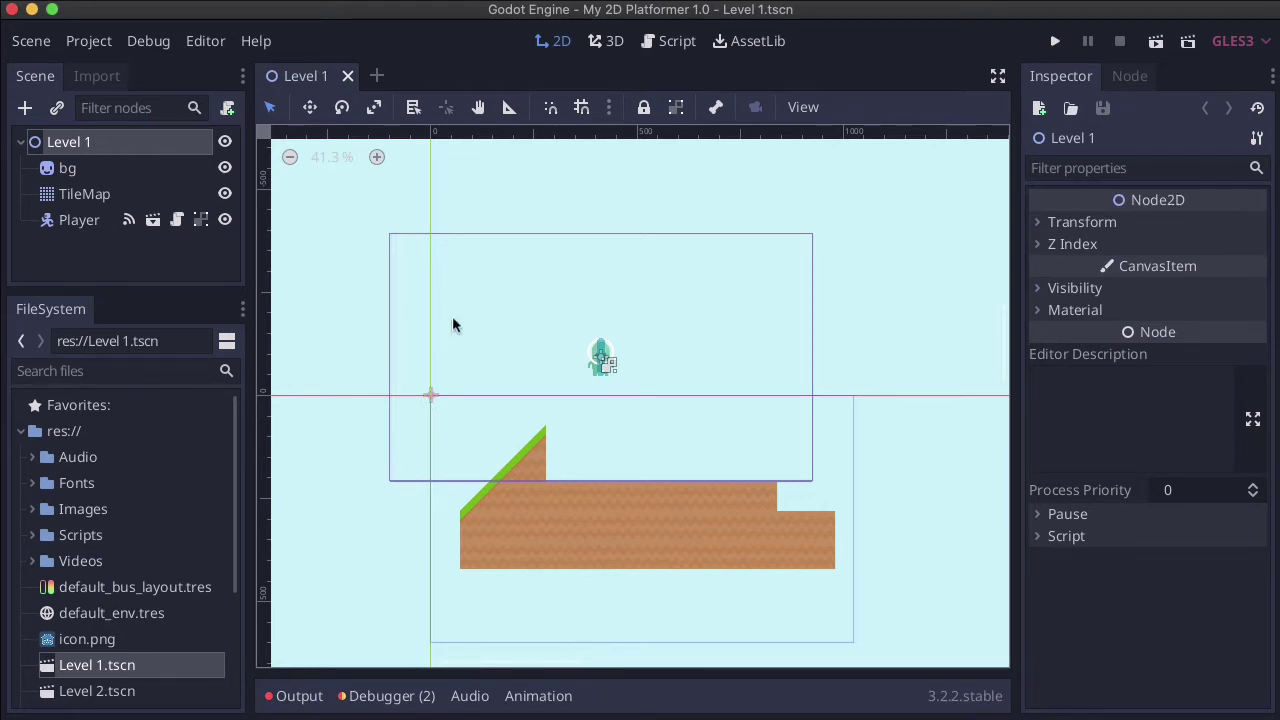
left_click(86, 196)
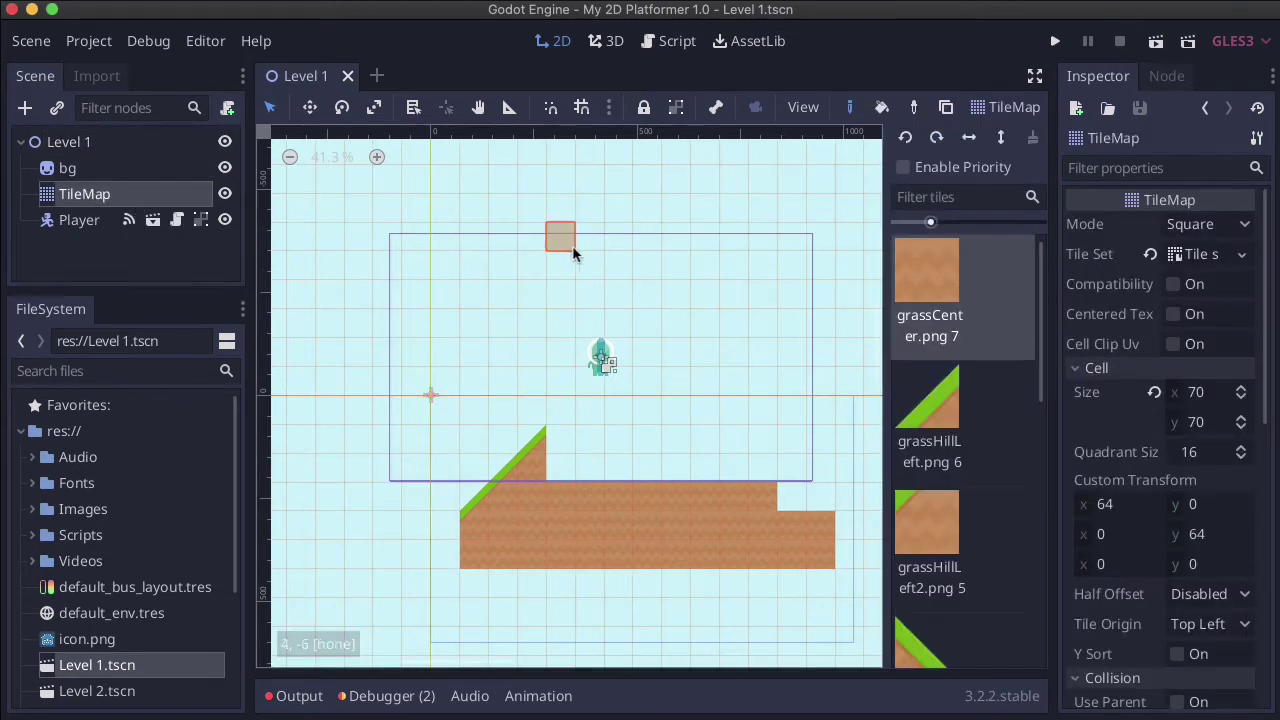
left_click(1197, 256)
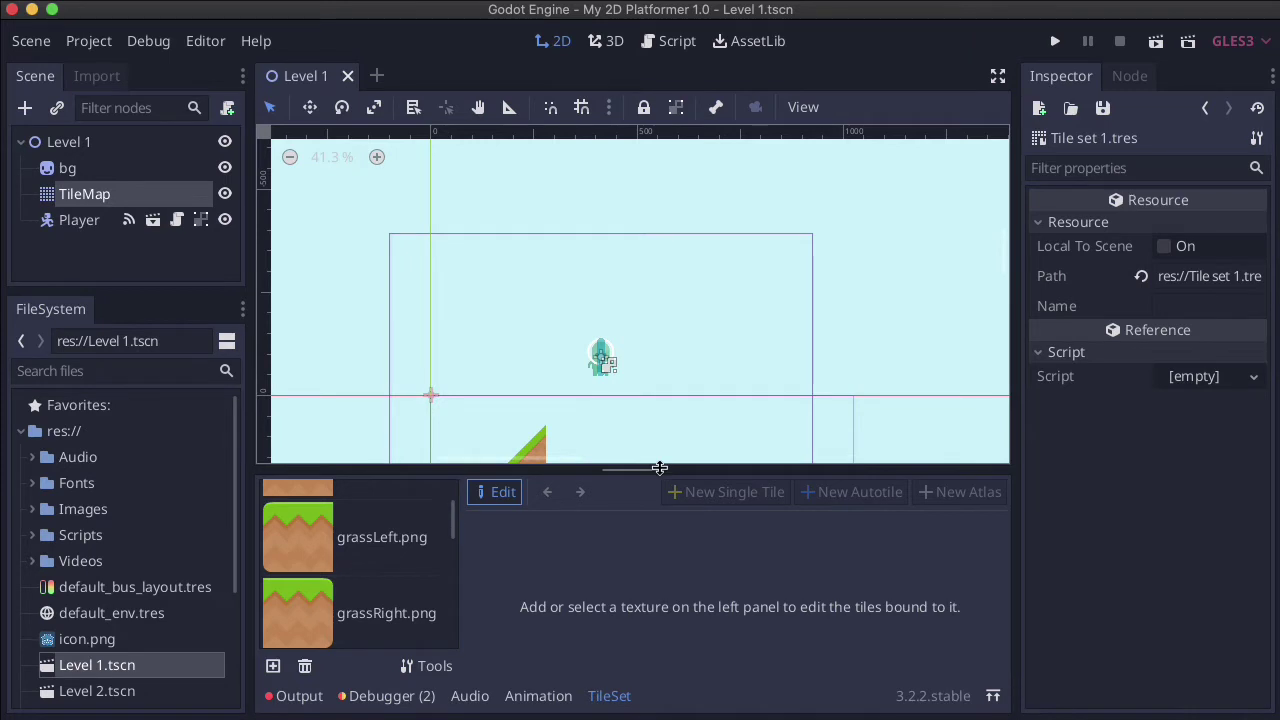
left_click_drag(660, 466, 660, 346)
scroll(430, 520, "down", 5)
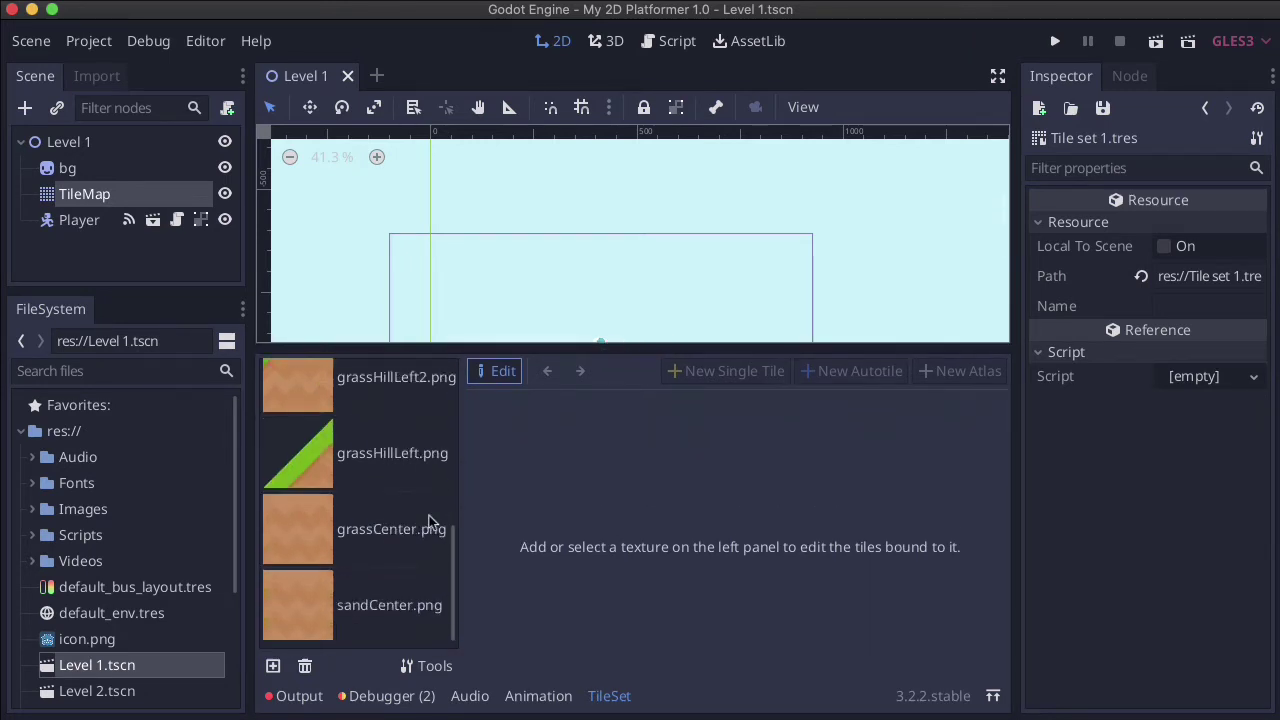
scroll(428, 521, "up", 3)
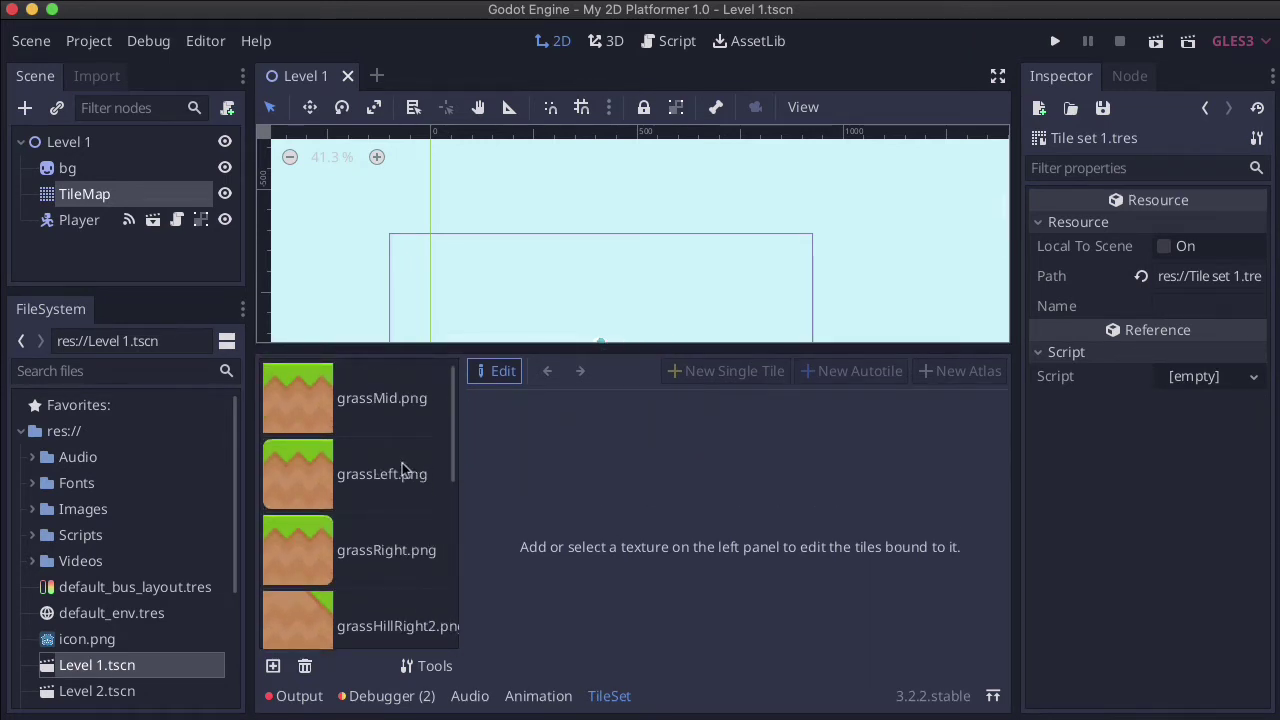
Enable one-way collision for the grassLeft.png tile and set its one-way collision margin to 0
left_click(310, 478)
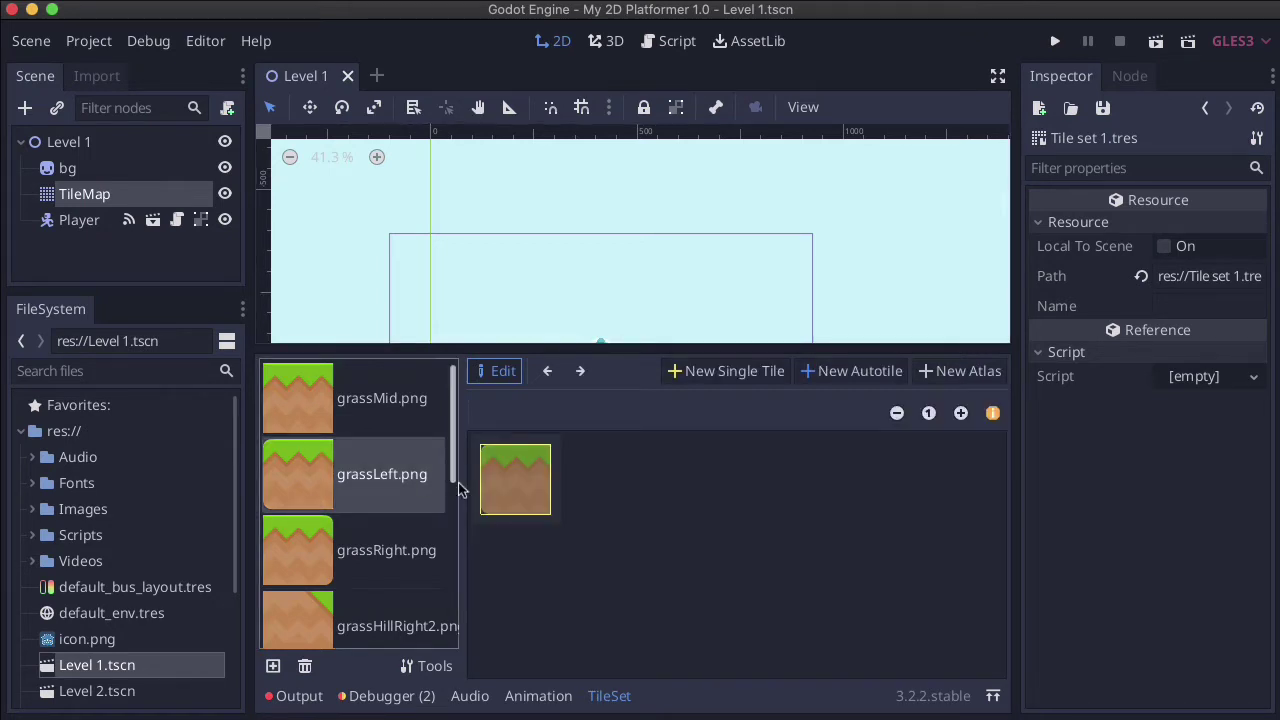
left_click(508, 478)
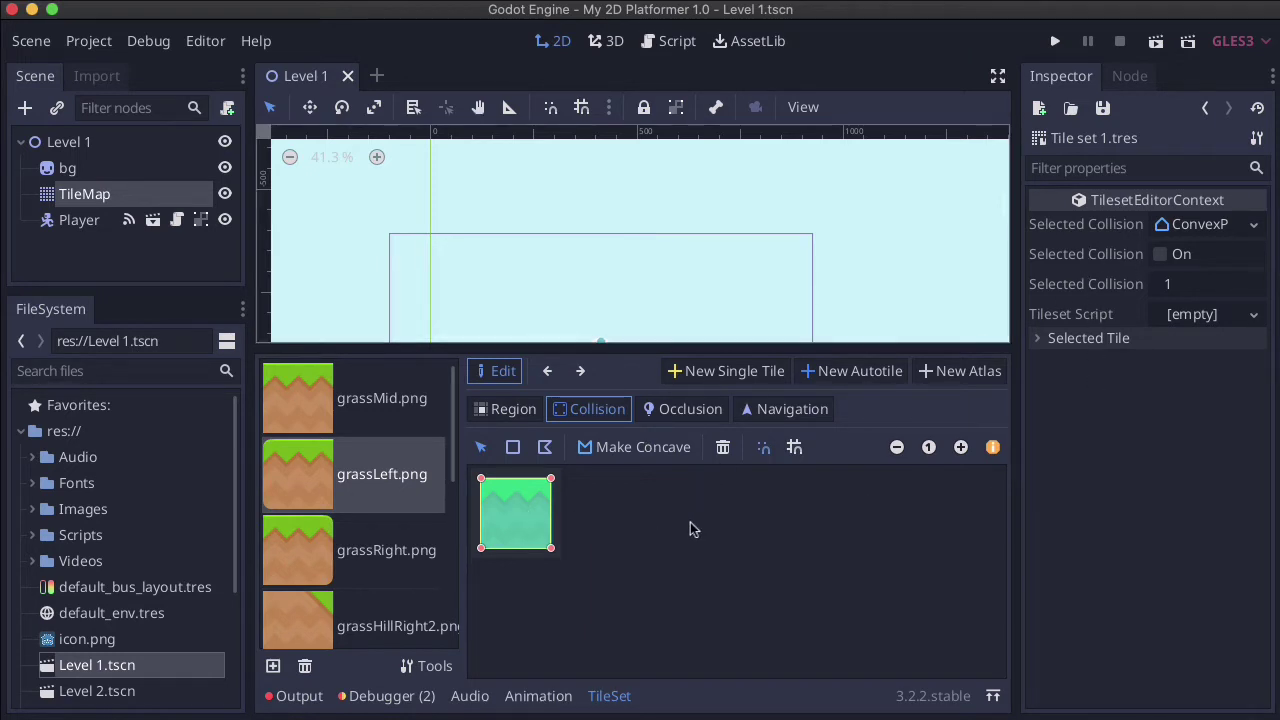
left_click(368, 548)
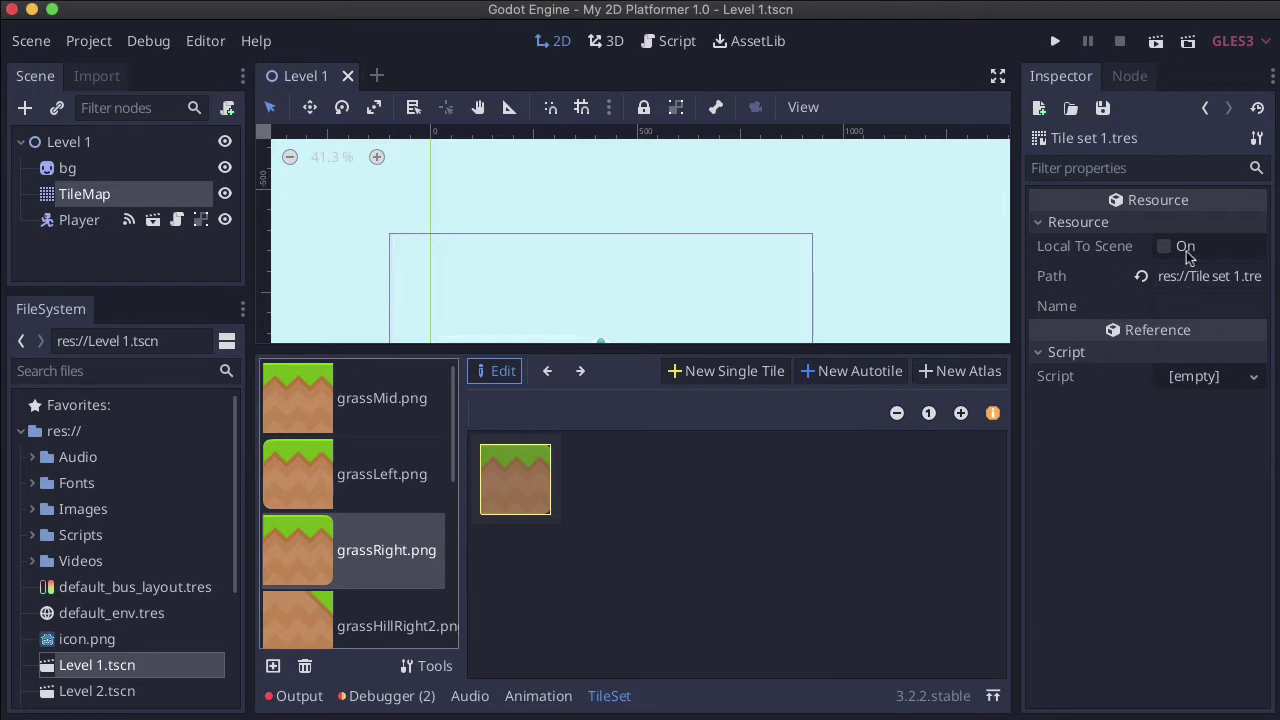
left_click(315, 477)
left_click(505, 483)
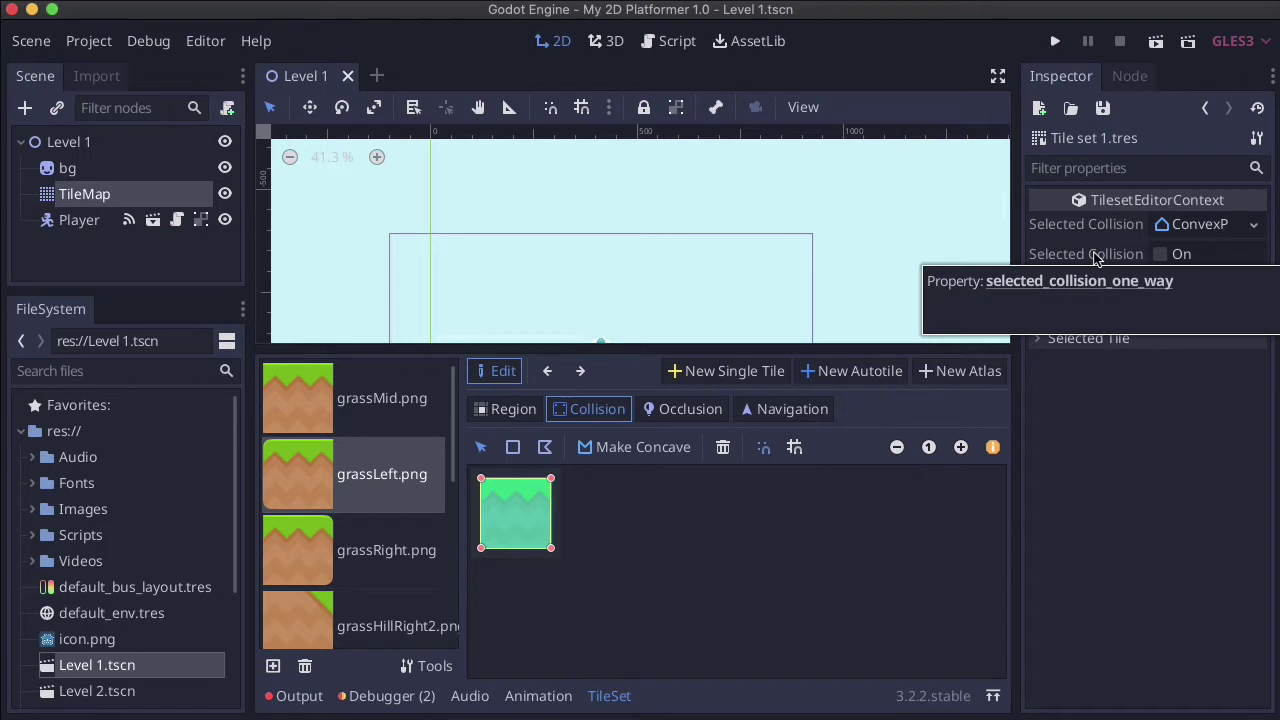
left_click(1158, 254)
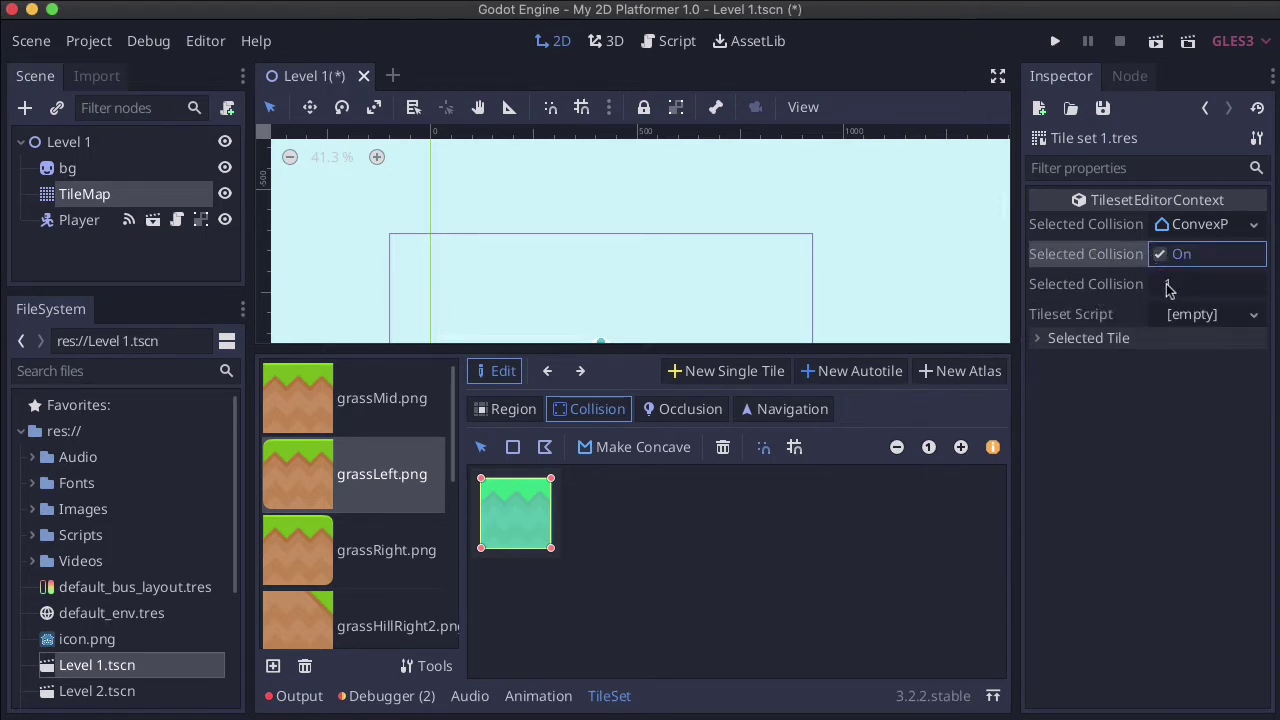
left_click(1168, 286)
type("0")
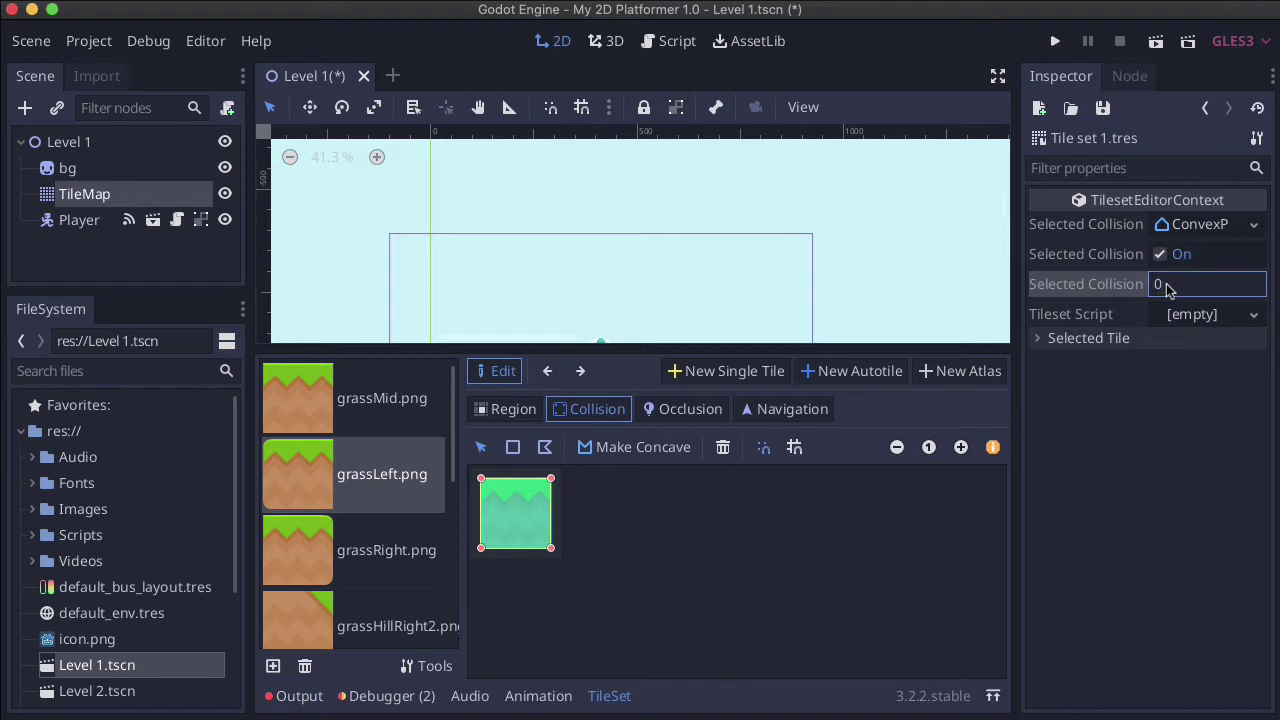
key("Return")
Enable one-way collision for the grassRight.png tile and set its one-way collision margin to 0
left_click(300, 562)
left_click(508, 490)
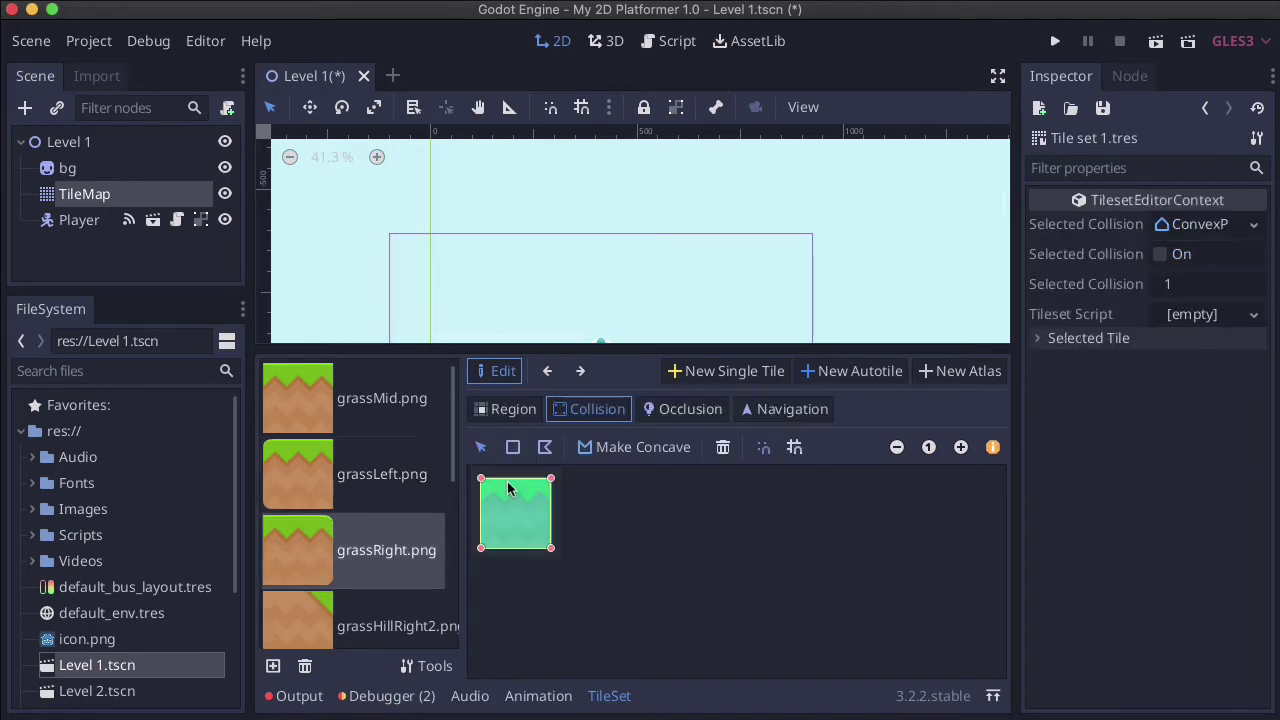
left_click(1159, 255)
left_click(1163, 285)
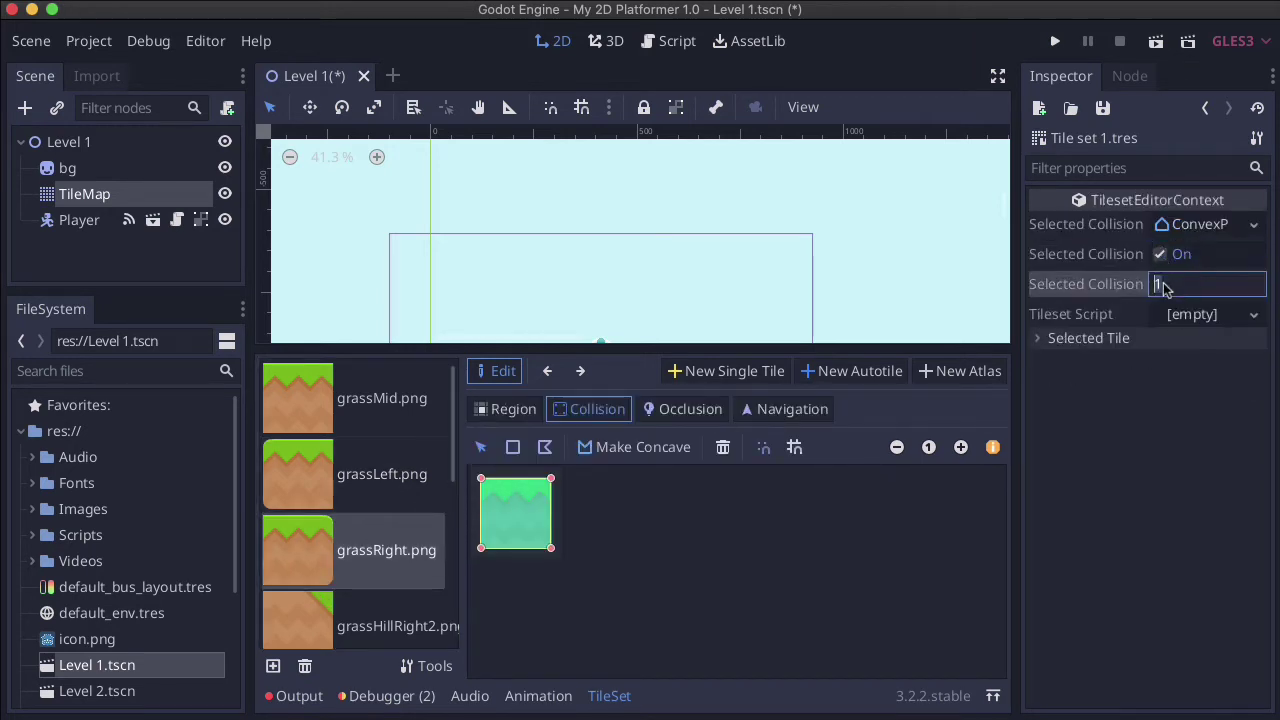
type("0")
key("Return")
Save all scenes and the Tile set 1.tres resource
left_click(50, 42)
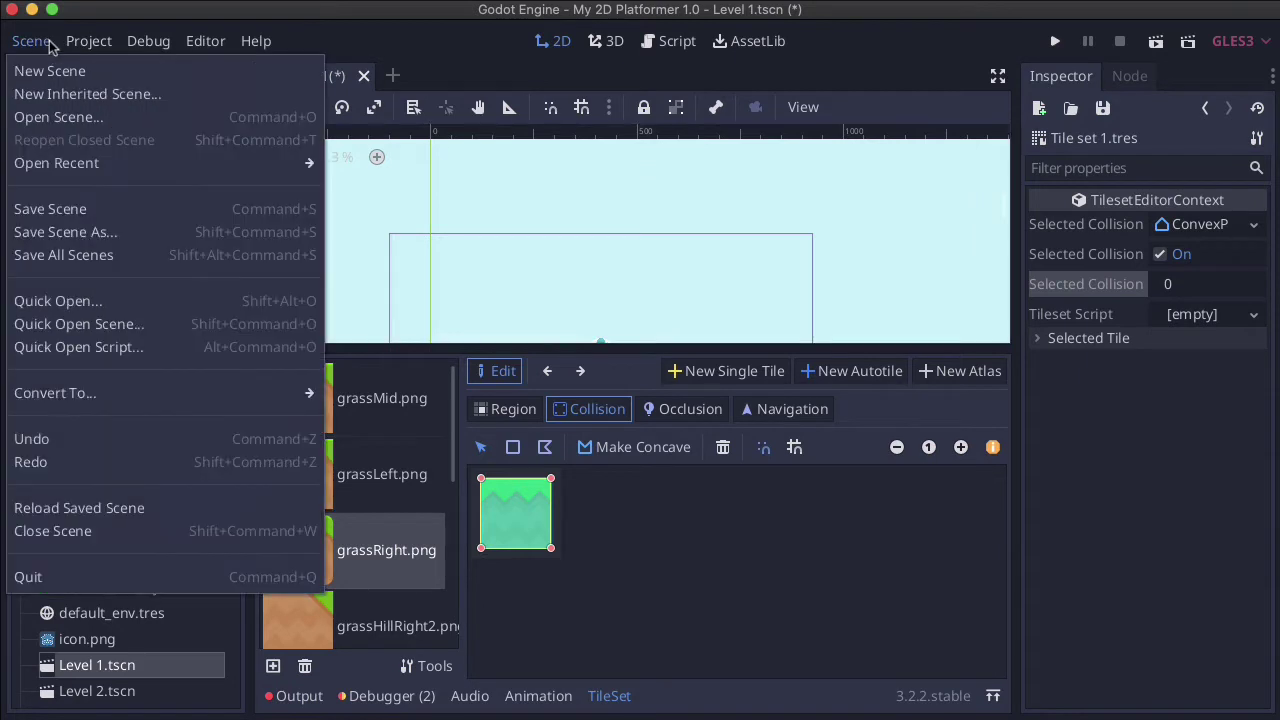
left_click(80, 255)
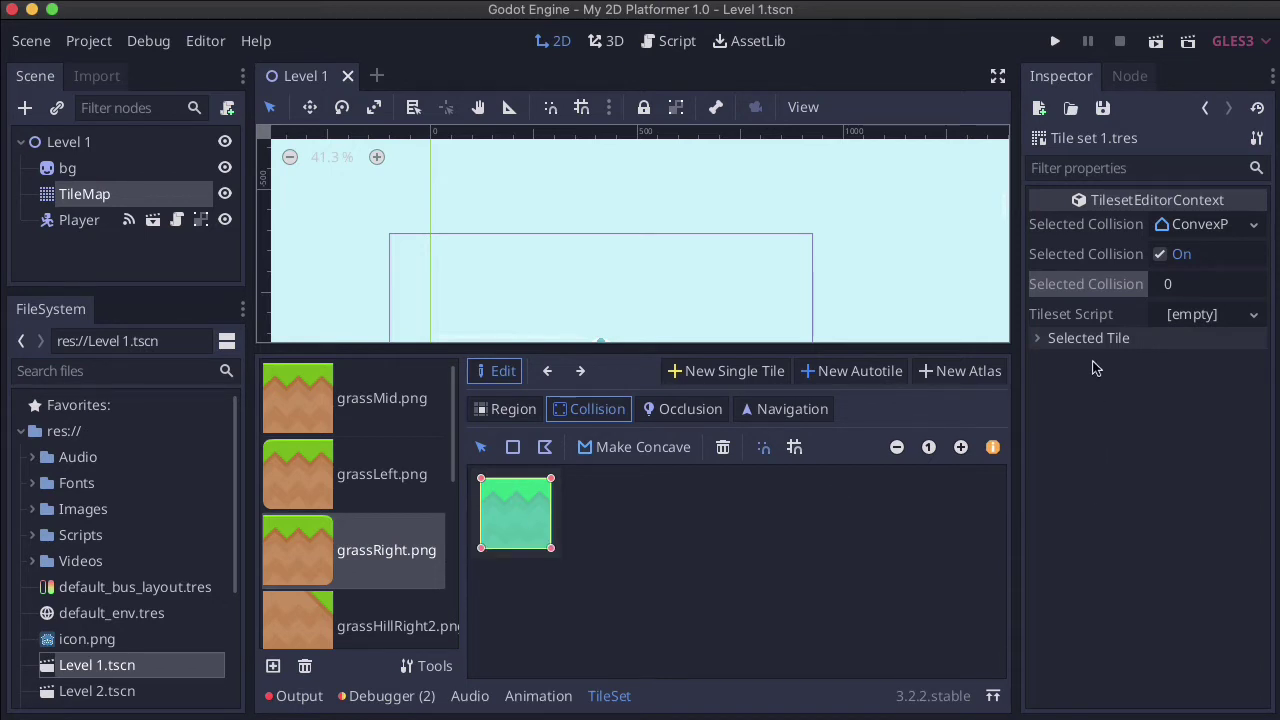
left_click(1102, 109)
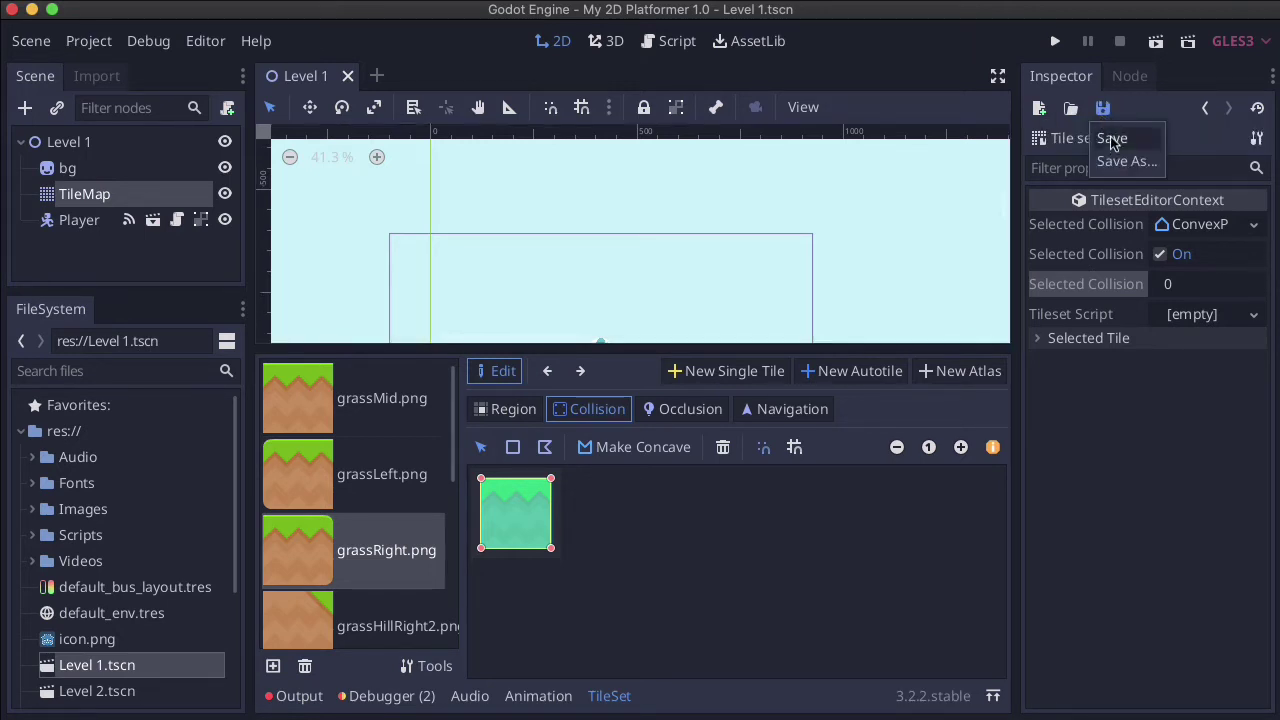
left_click(1112, 140)
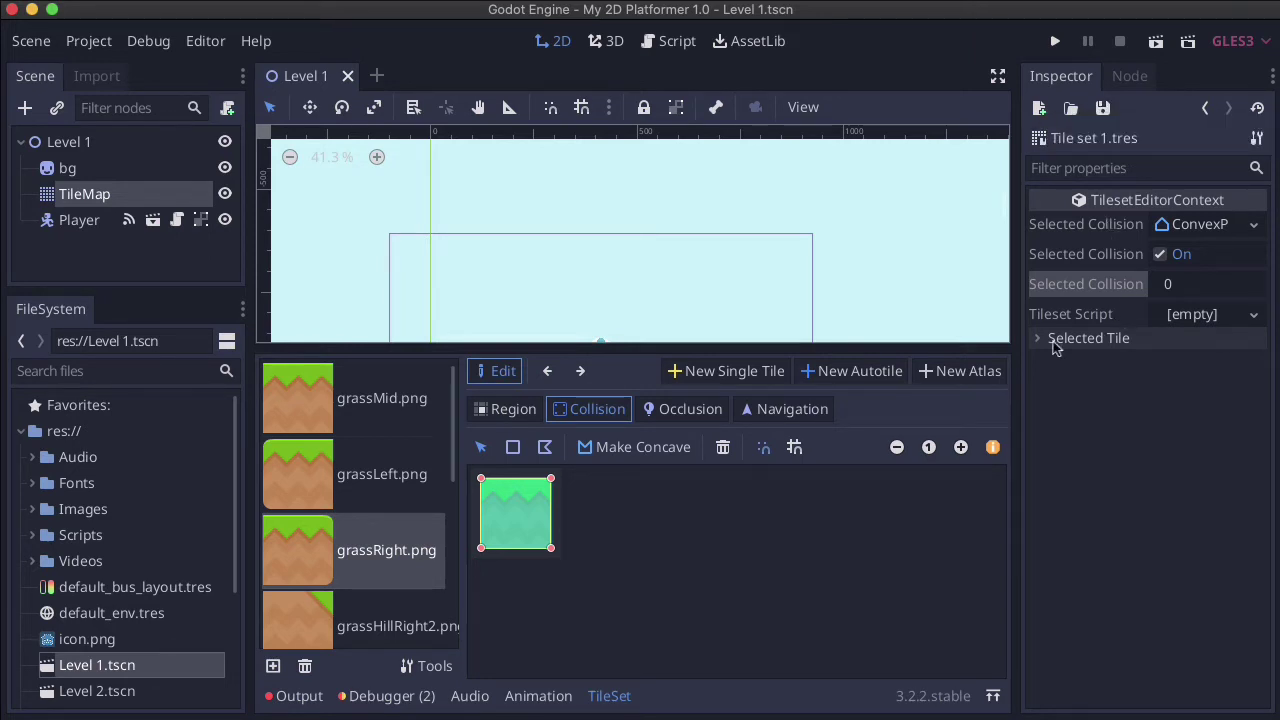
left_click(1102, 110)
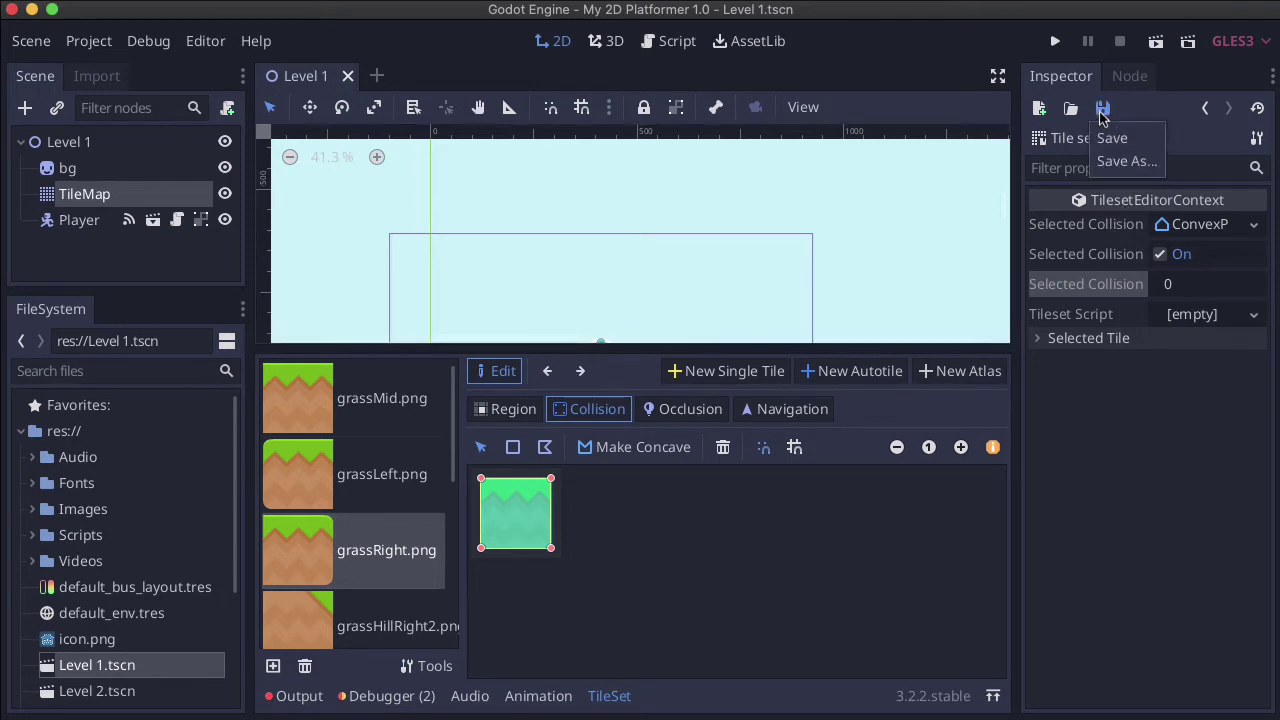
left_click(1104, 140)
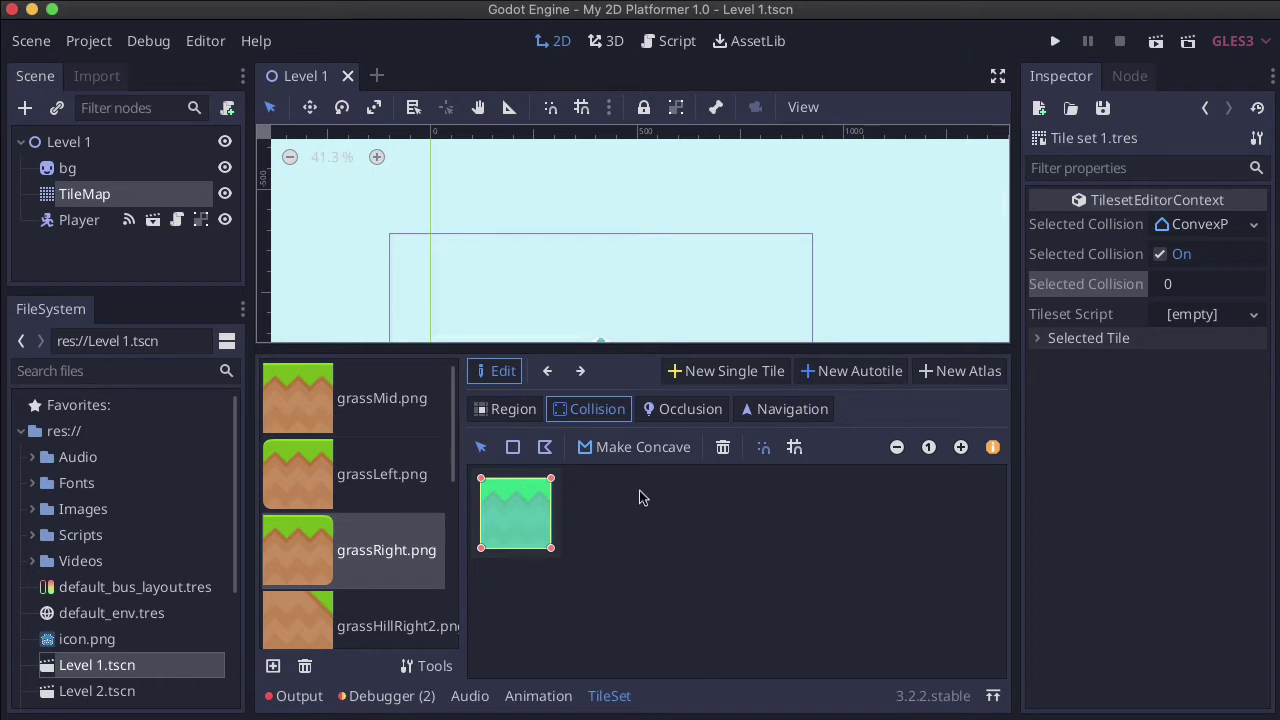
Close the tile set editor and paint a floating two-tile platform from grassLeft.png and grassRight.png above the middle of the ground
left_click(605, 696)
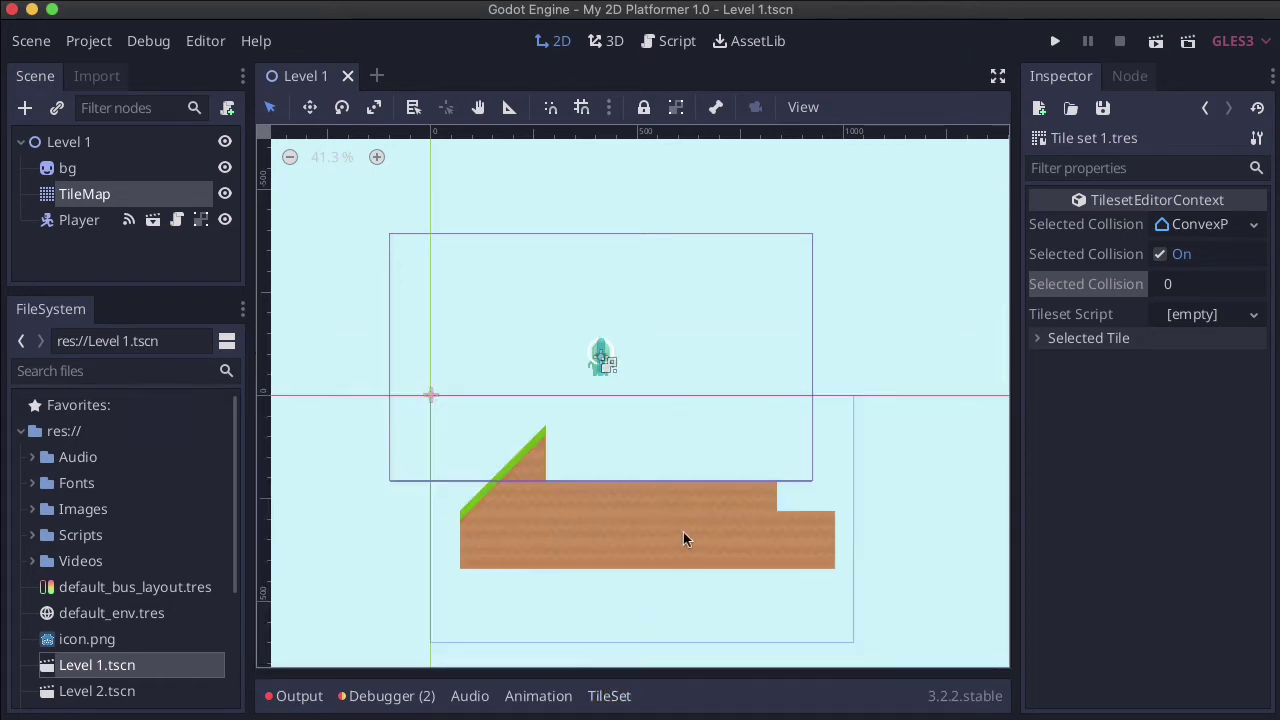
left_click(90, 197)
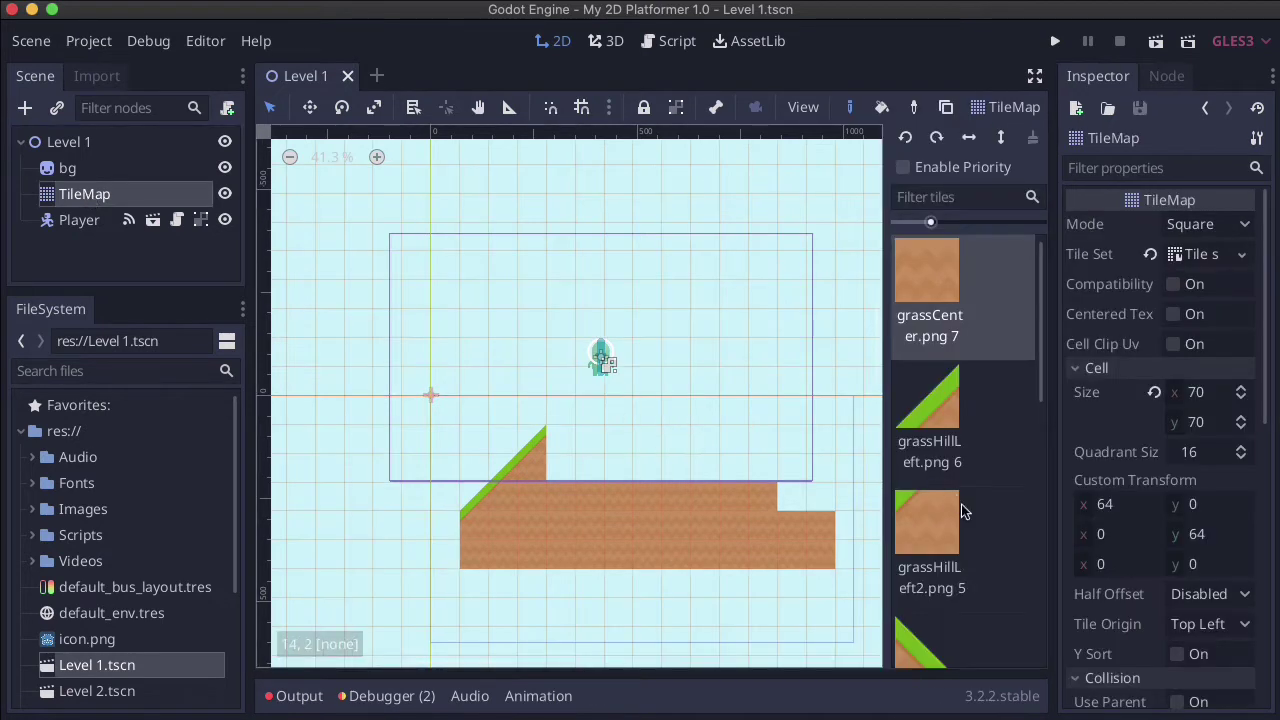
scroll(968, 520, "down", 5)
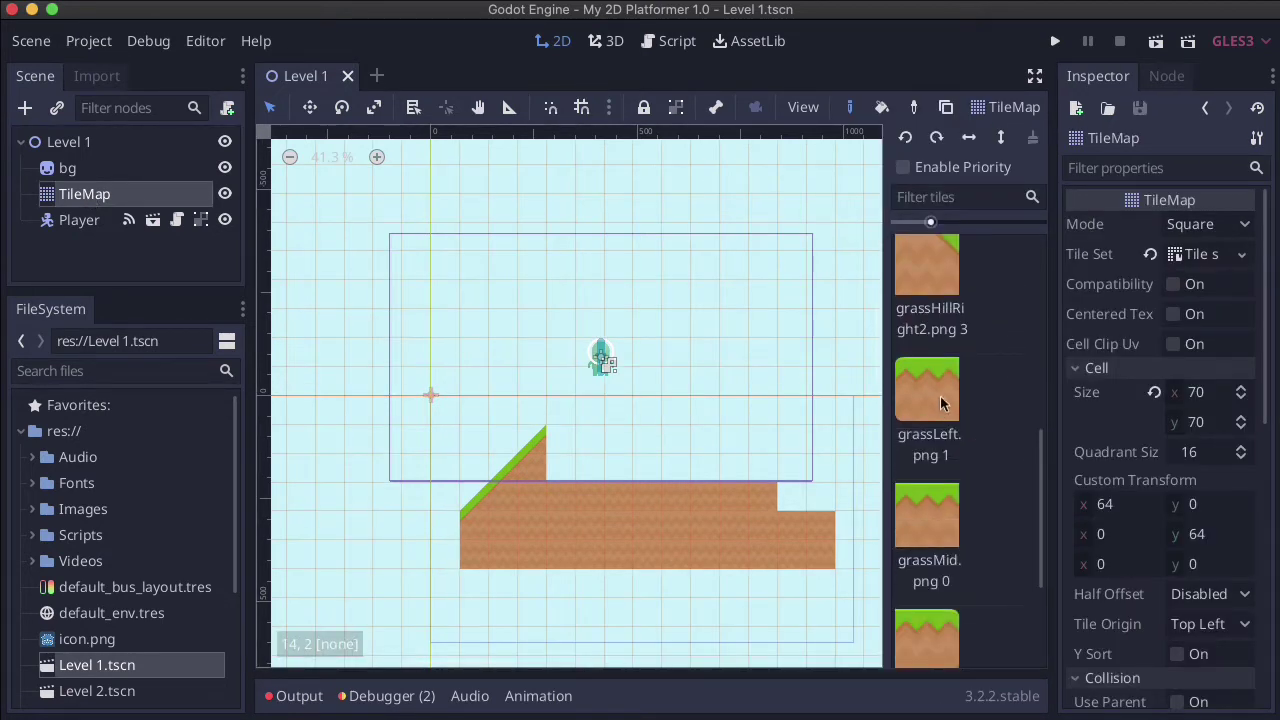
scroll(968, 545, "down", 3)
scroll(938, 530, "up", 2)
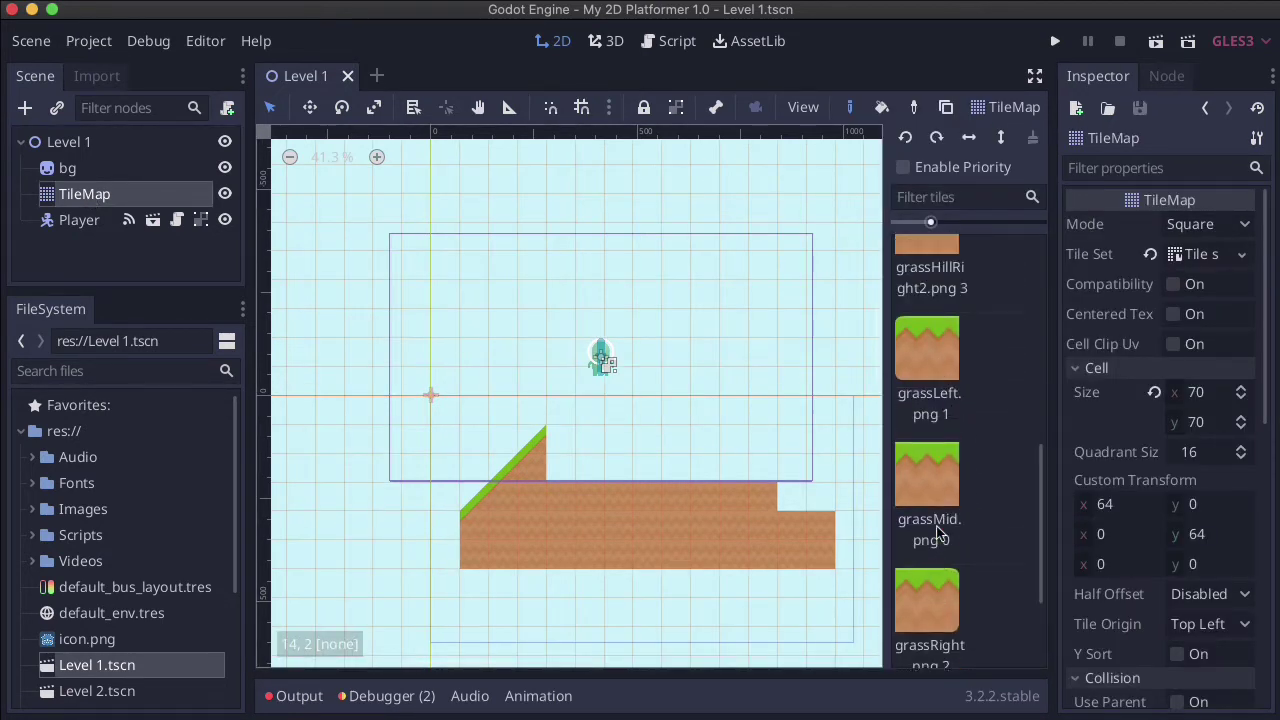
left_click(916, 362)
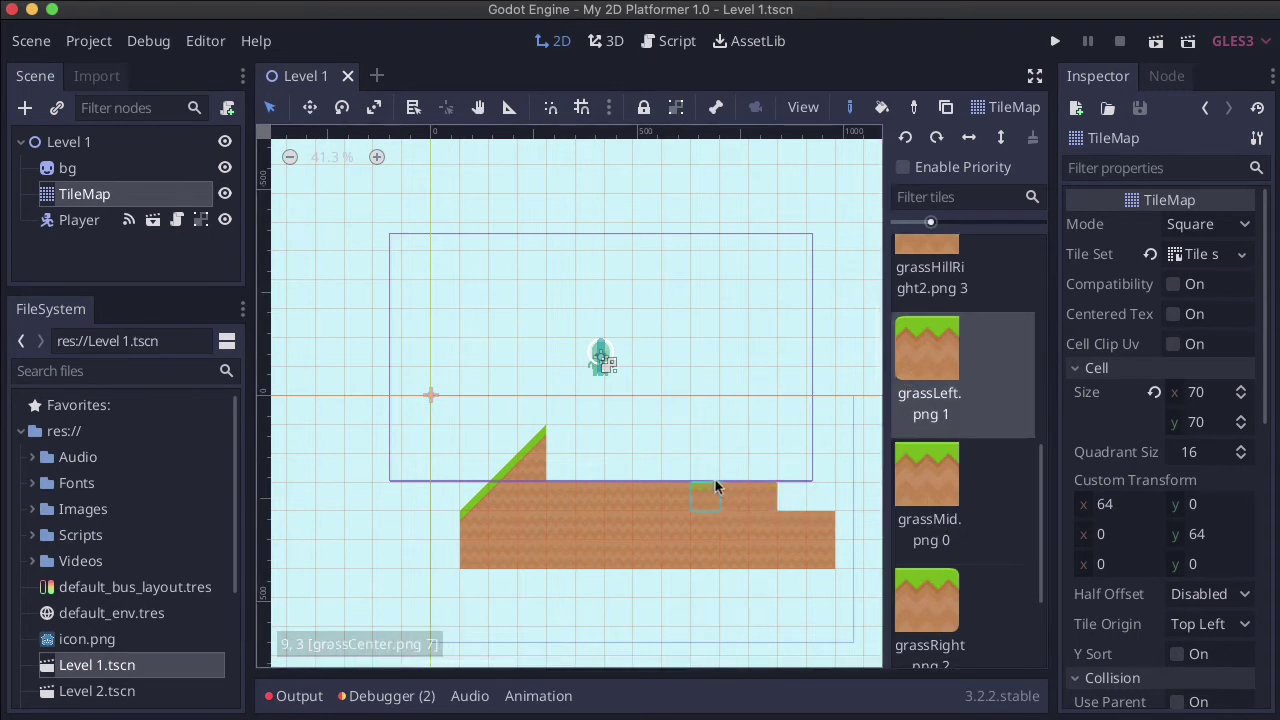
left_click(637, 436)
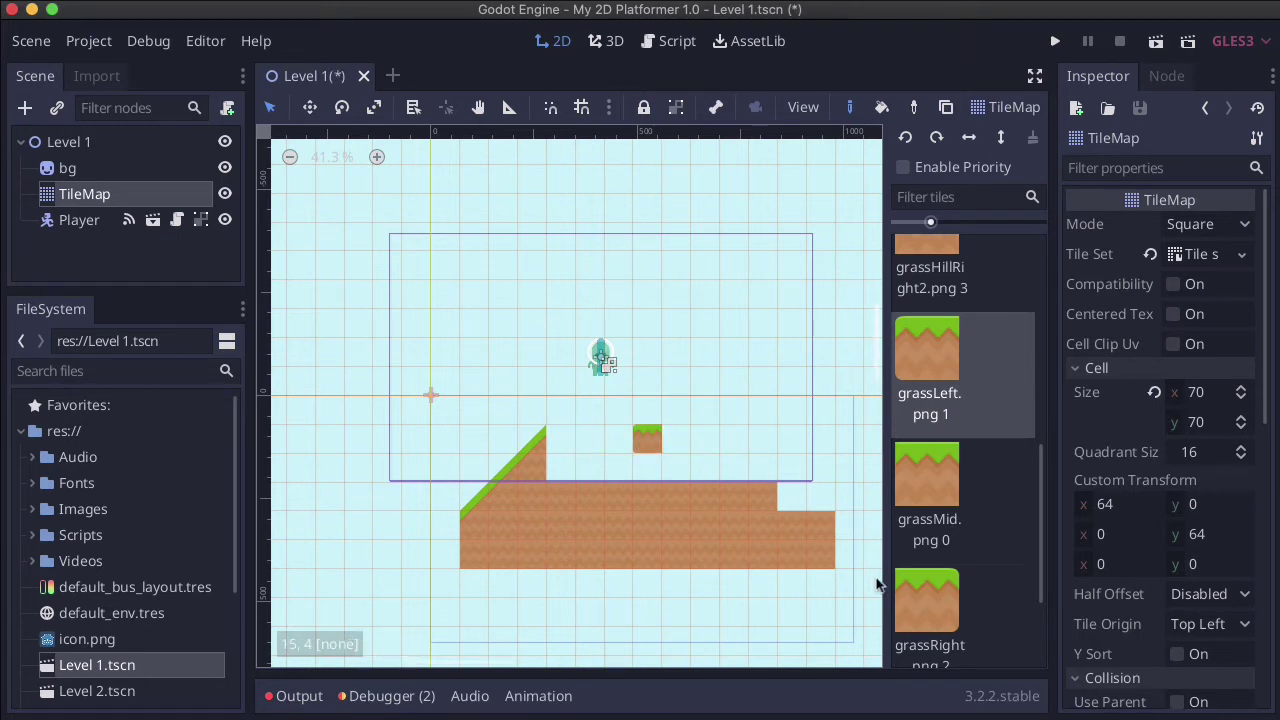
left_click(905, 594)
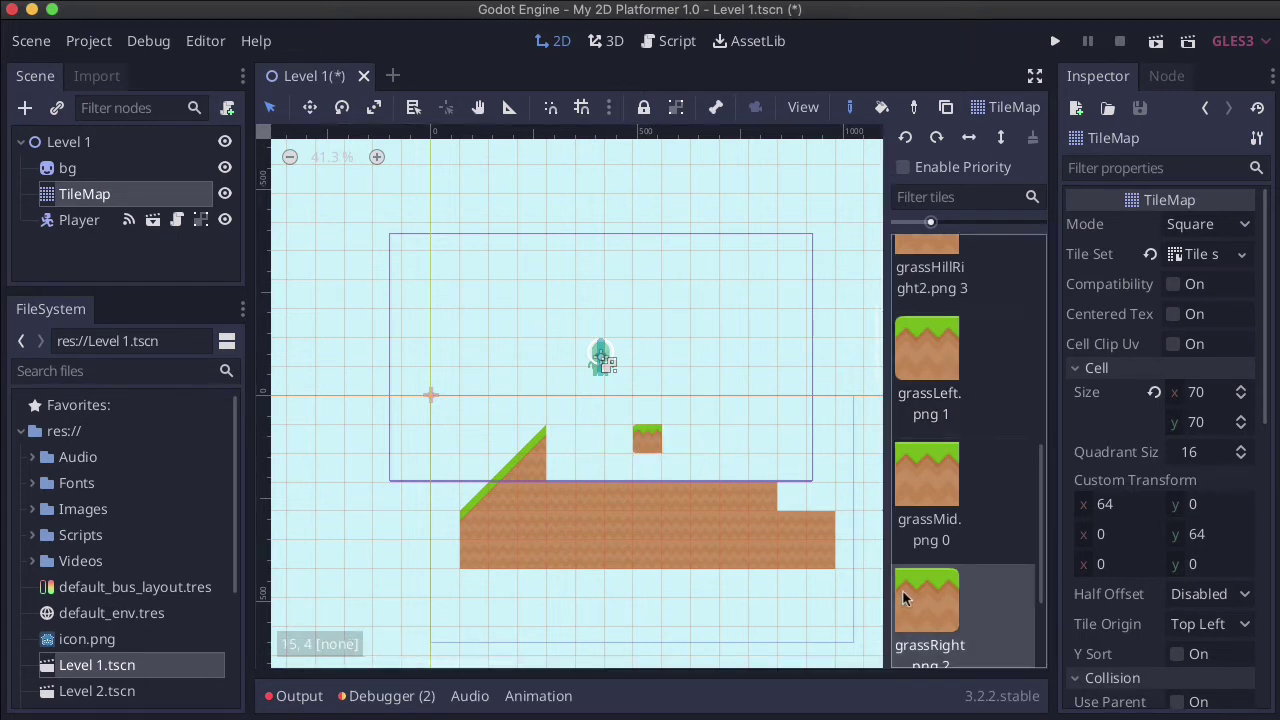
left_click(676, 436)
Paint a second grassLeft.png and grassRight.png platform one row higher, further right of the first, and save all scenes
left_click(922, 354)
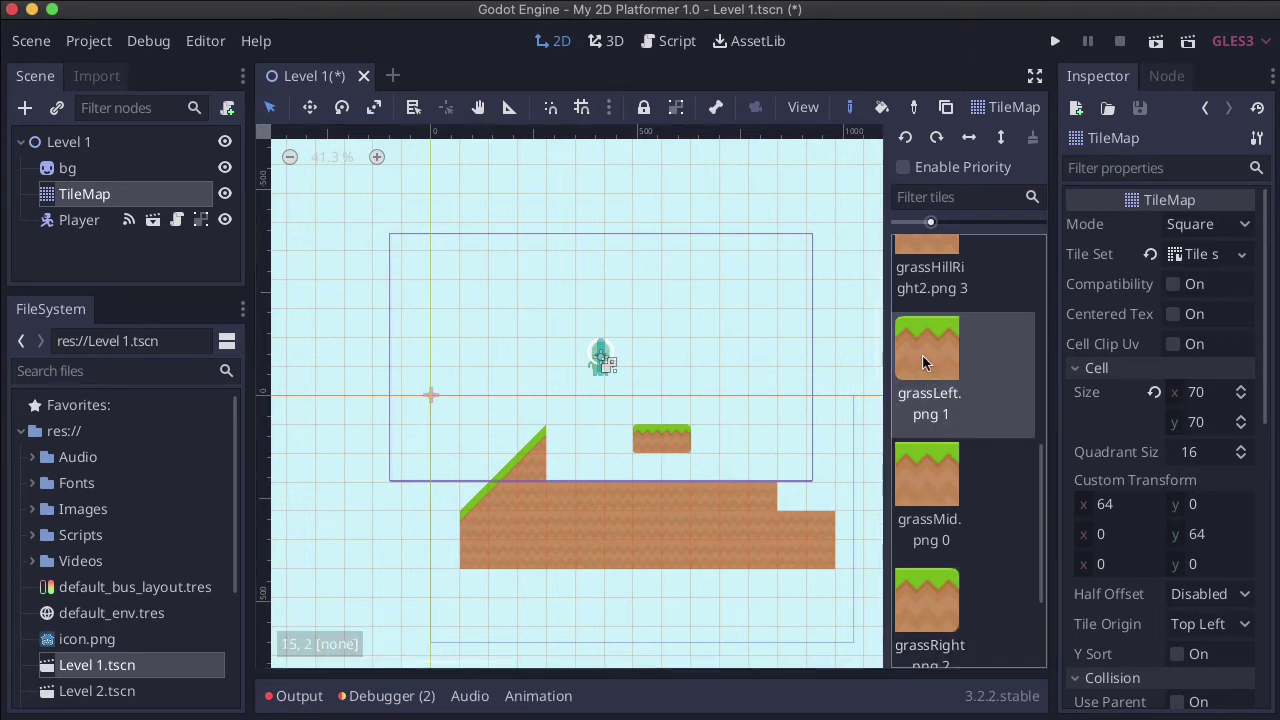
left_click(761, 402)
left_click(925, 600)
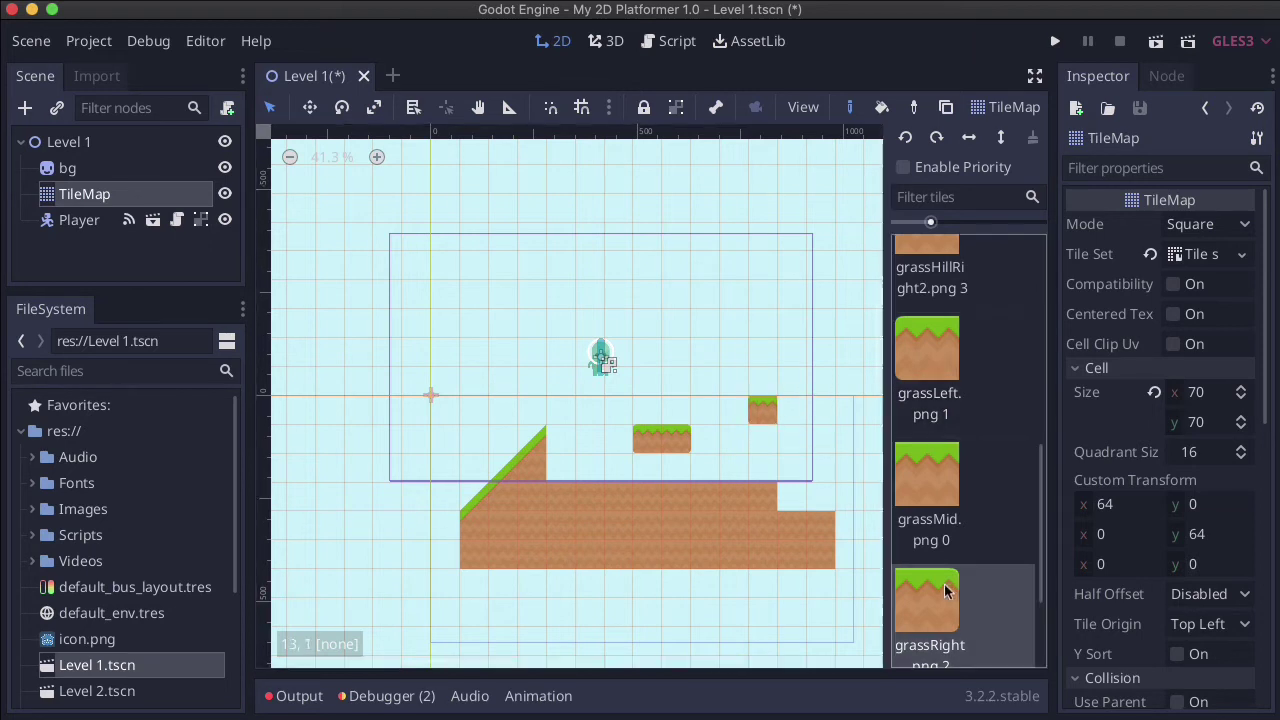
left_click(791, 403)
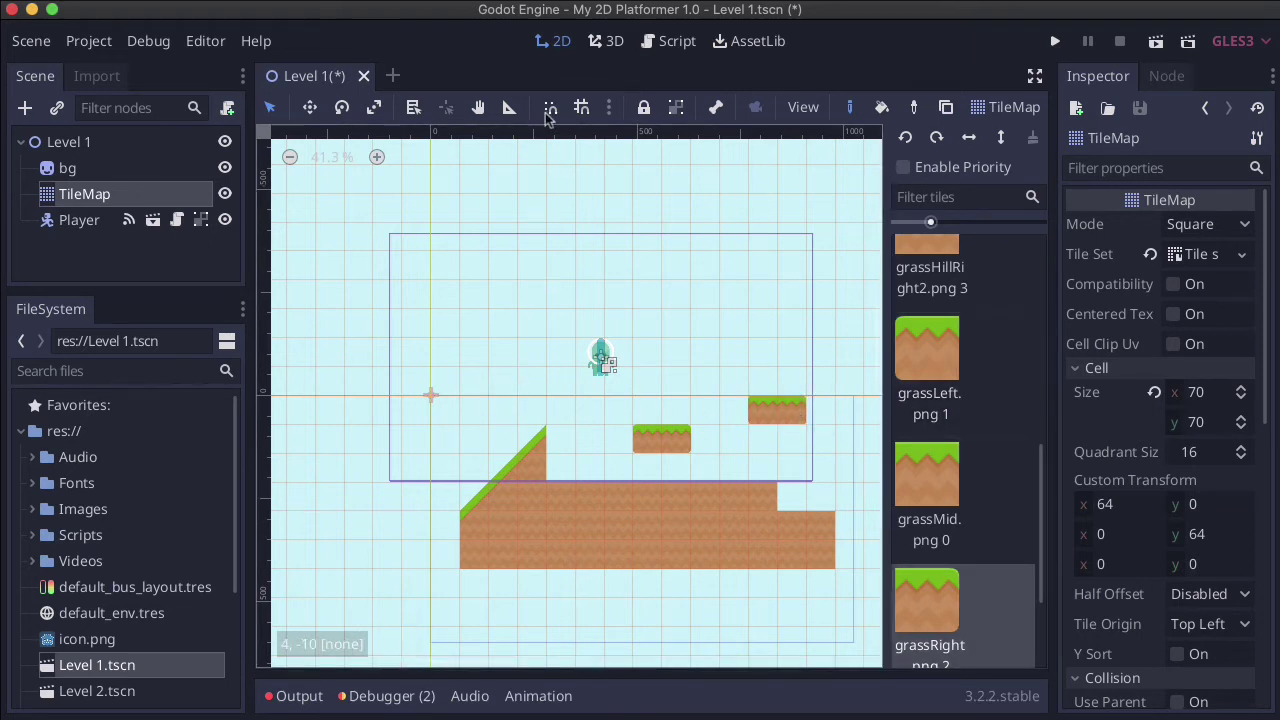
left_click(31, 41)
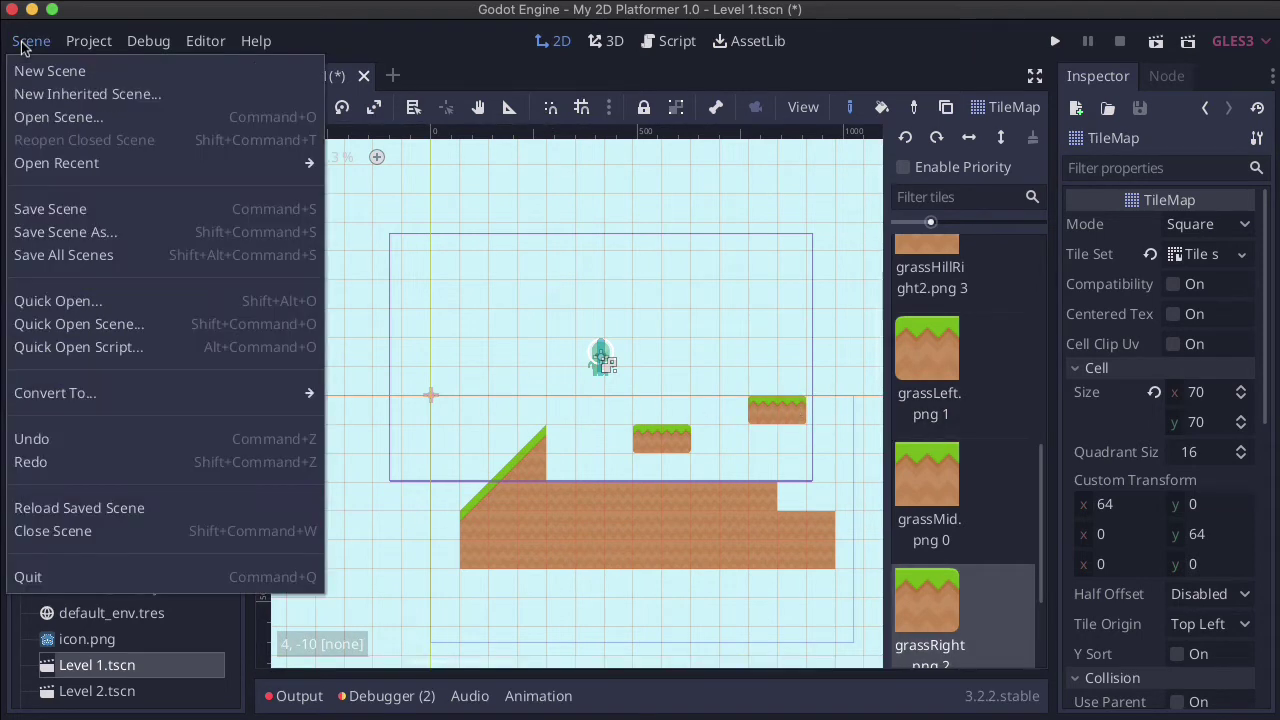
left_click(85, 255)
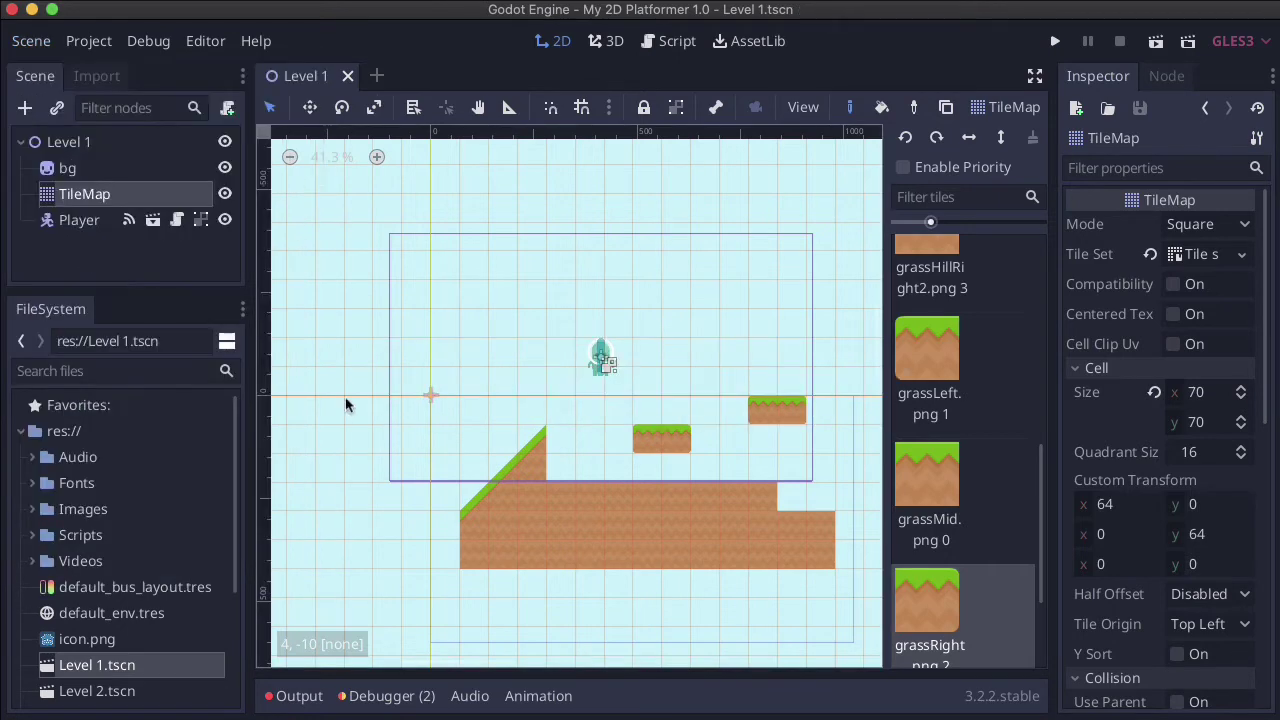
Run the current scene and walk the player back and forth on the ground between the slope and the lower floating platform
left_click(1155, 44)
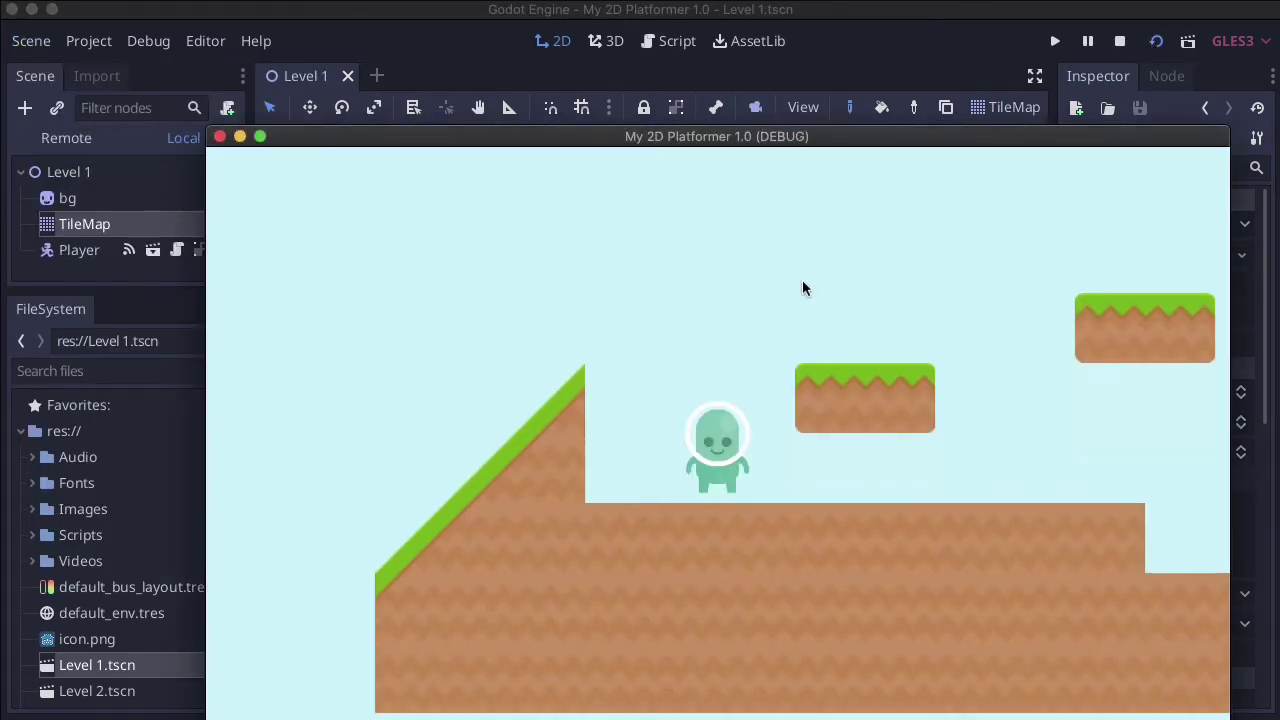
key("Right")
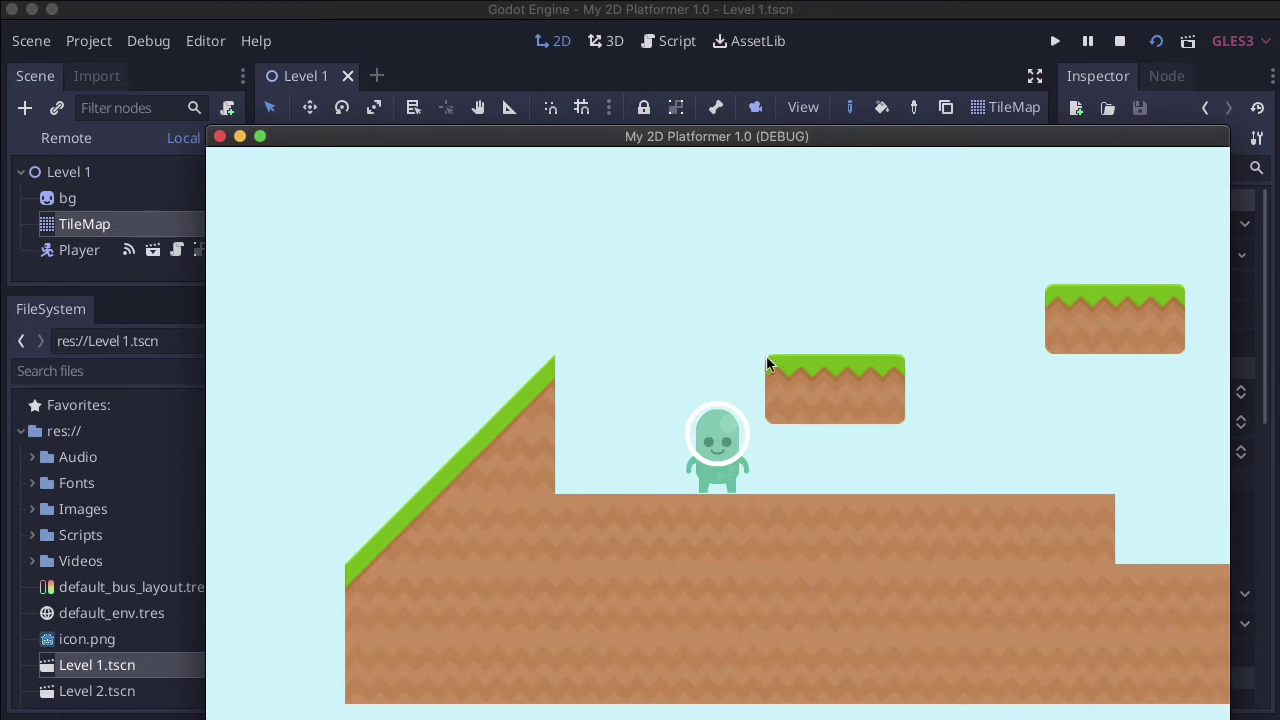
key("Left")
key("space")
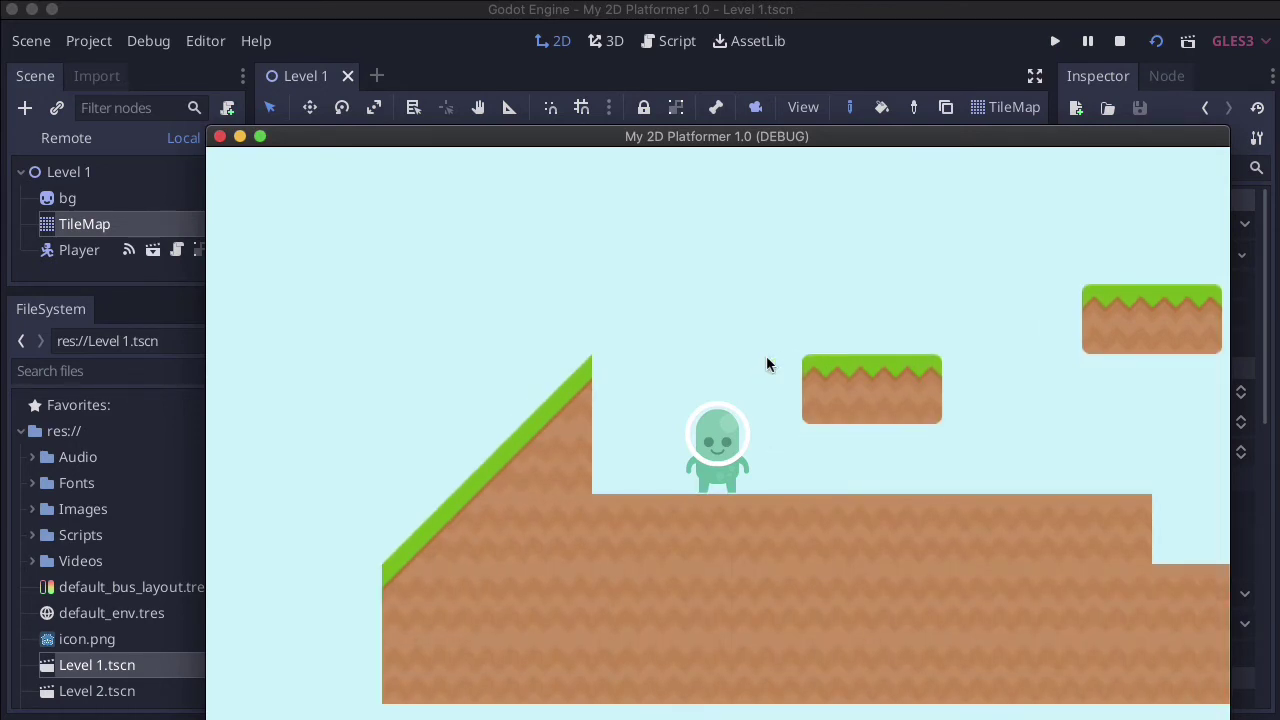
key("Right")
key("Right")
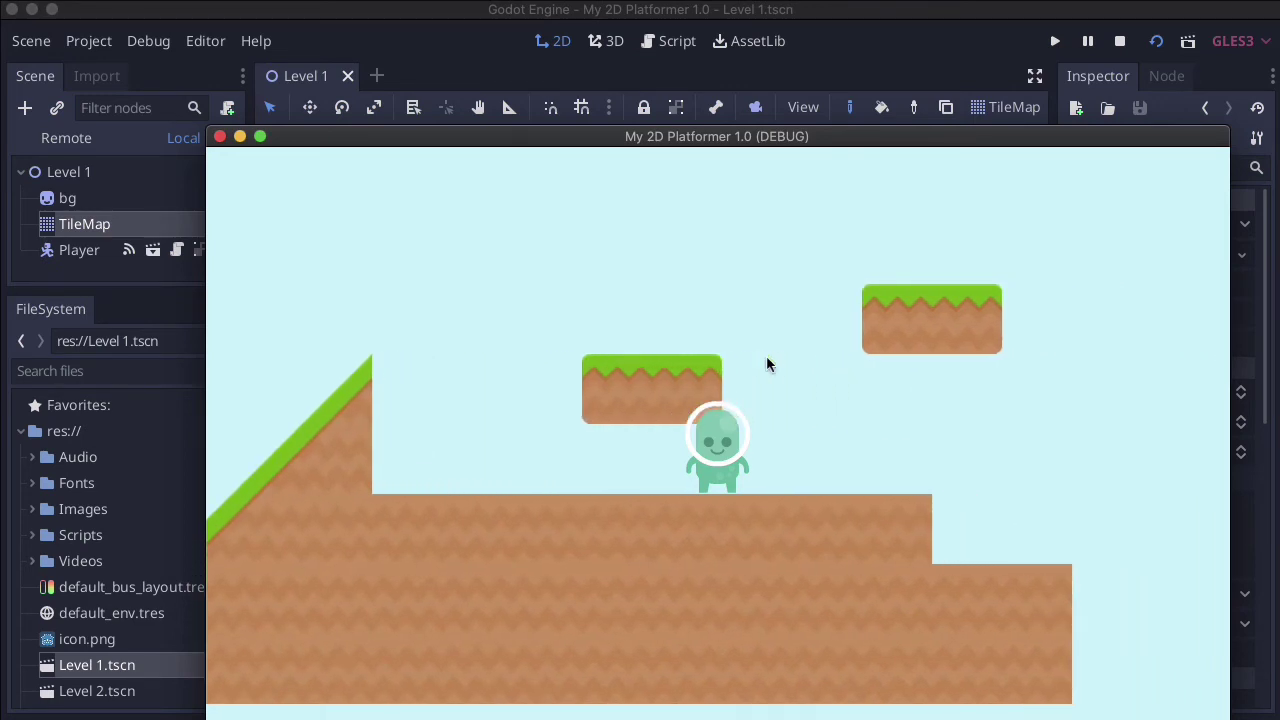
key("Left")
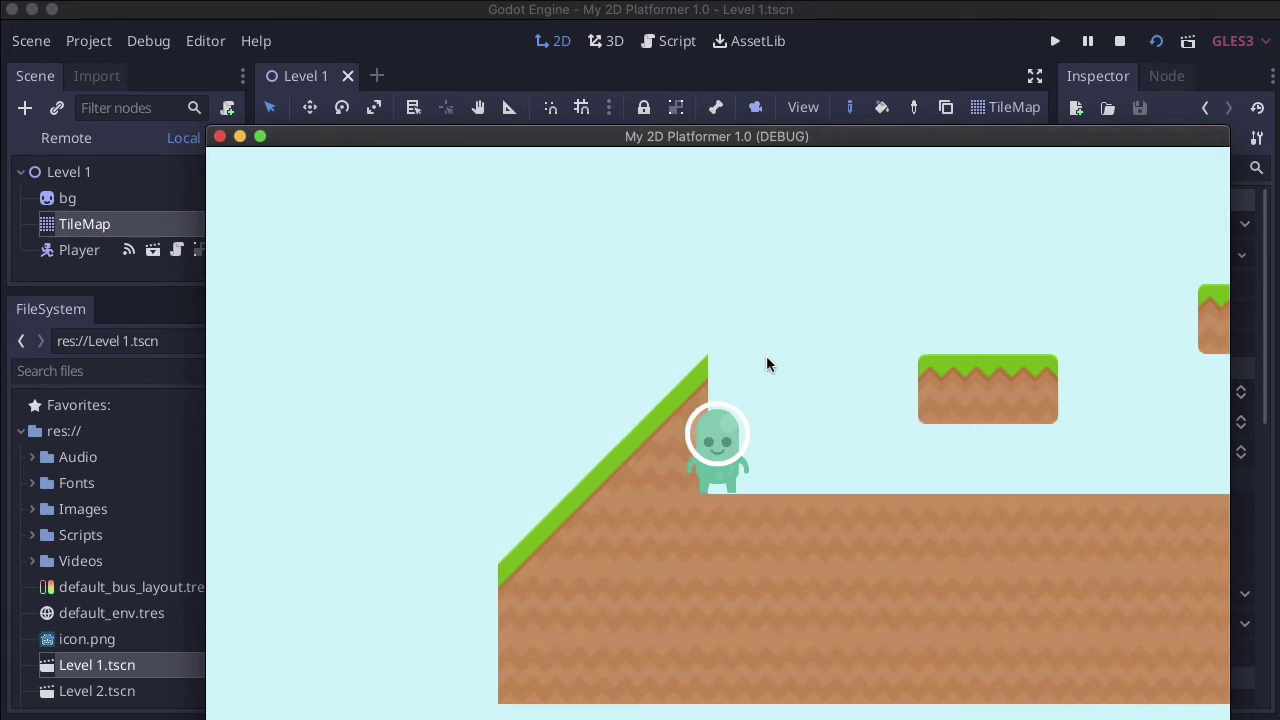
key("Right")
key("Left")
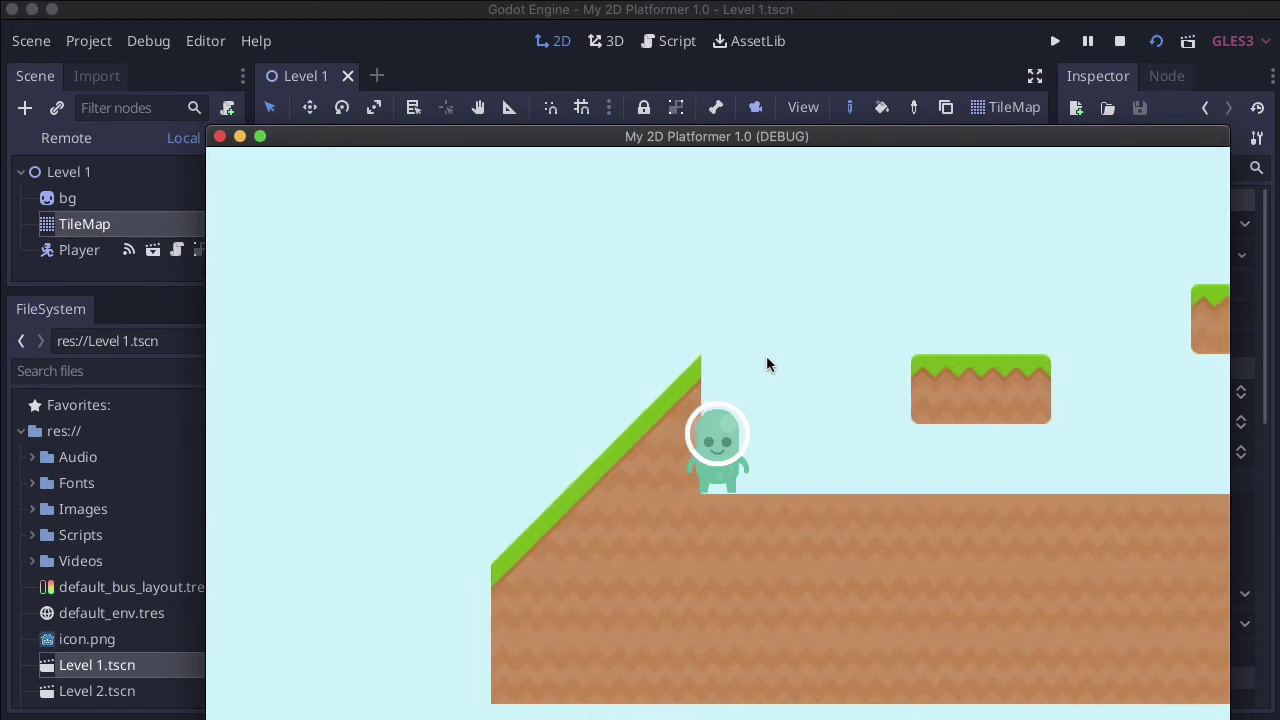
Walk the player past the lower platform to the ground's lower ledge and jump up through the higher floating platform
key("Right")
key("Right")
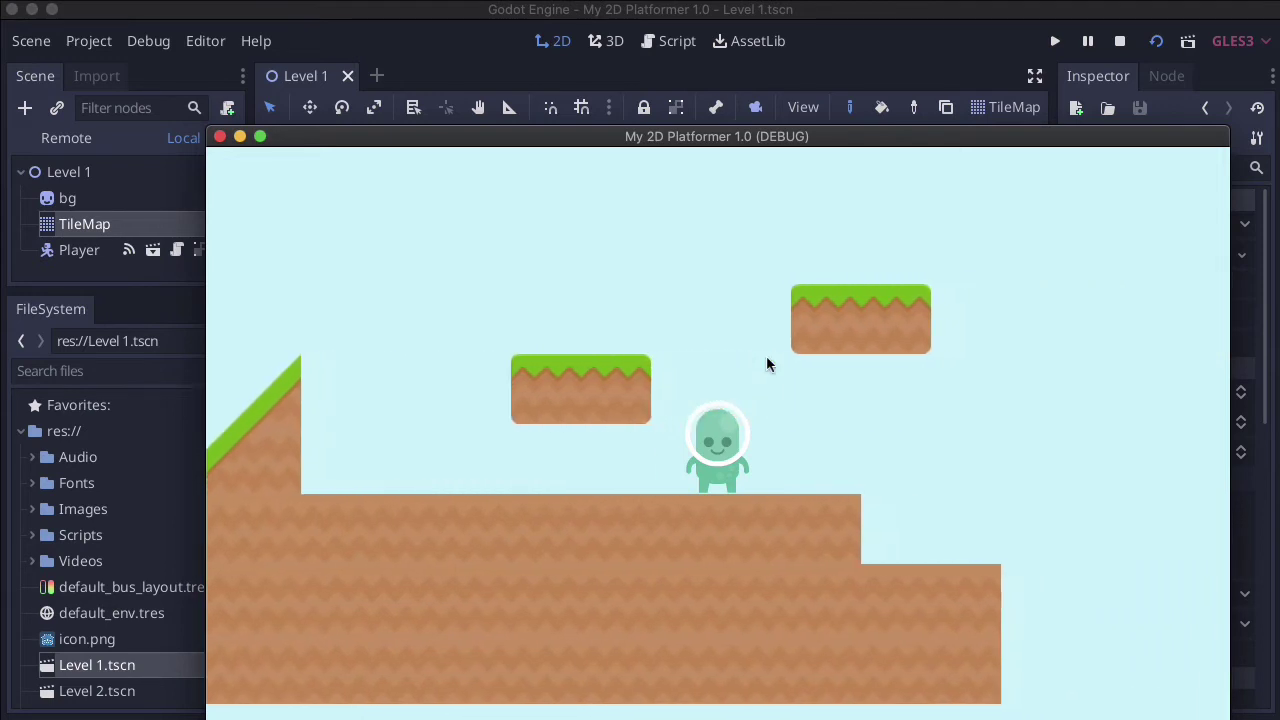
key("Right")
key("Left")
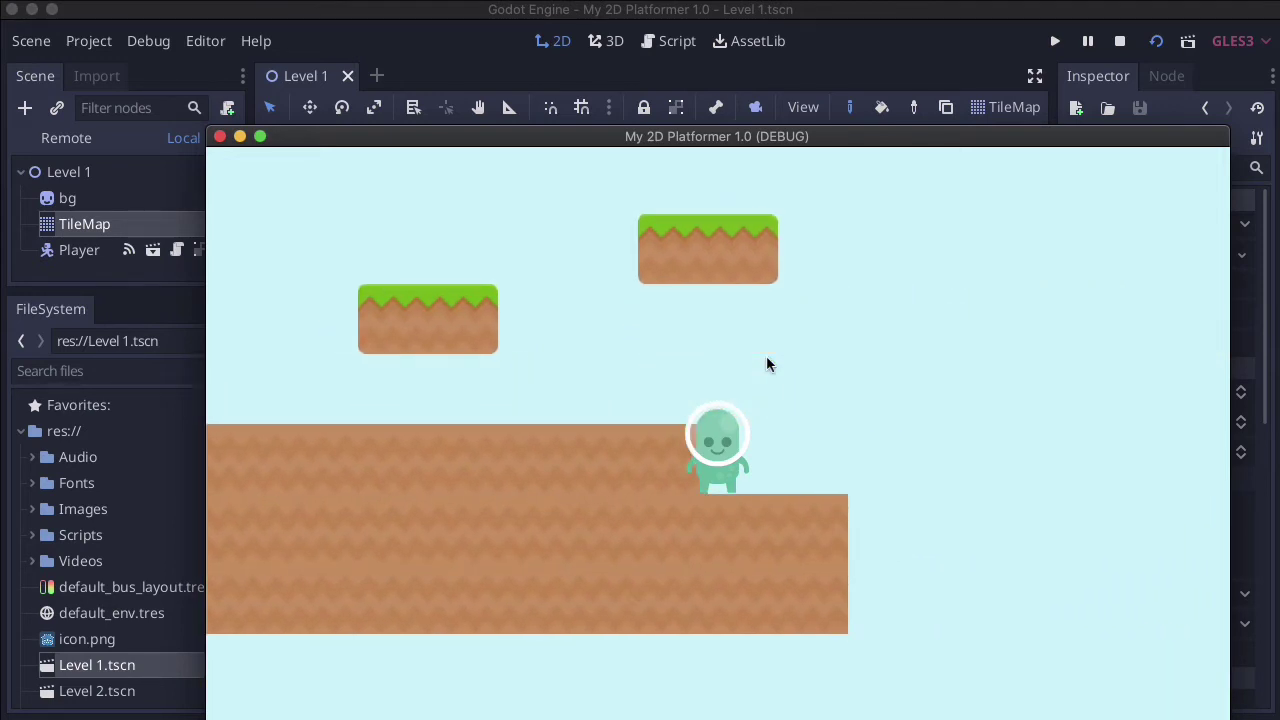
key("Right")
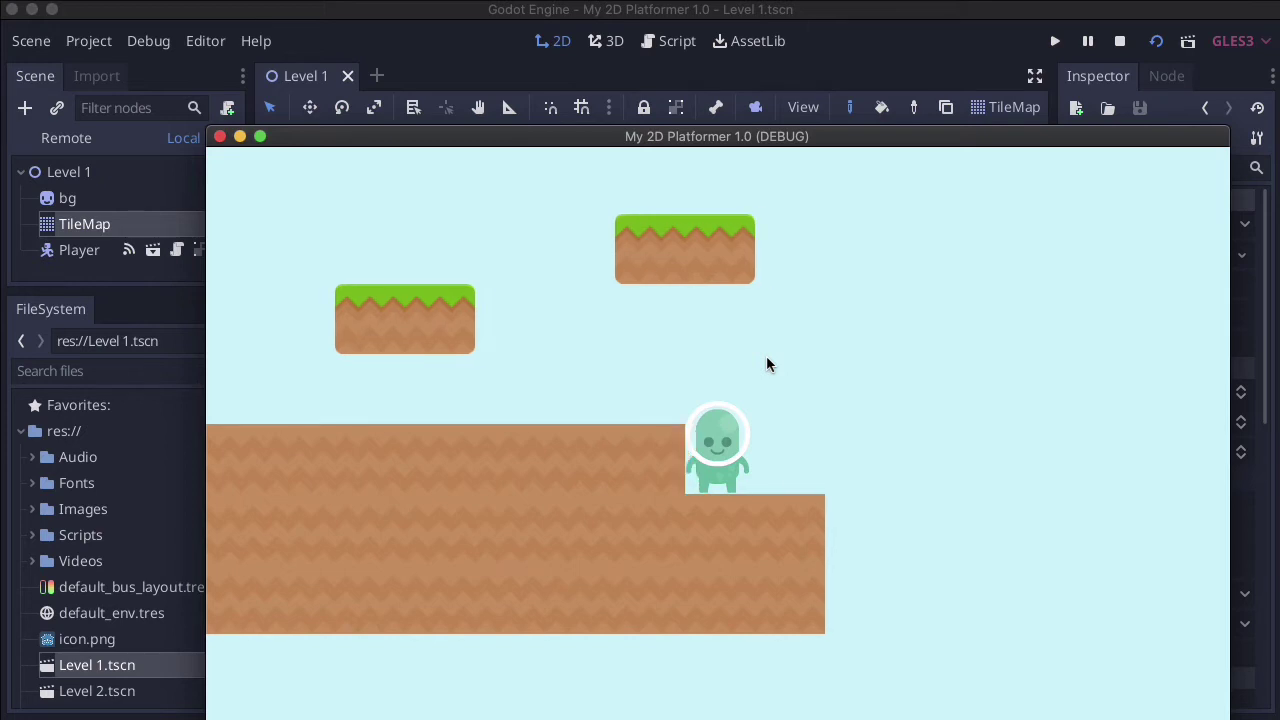
key("Left")
key("Up")
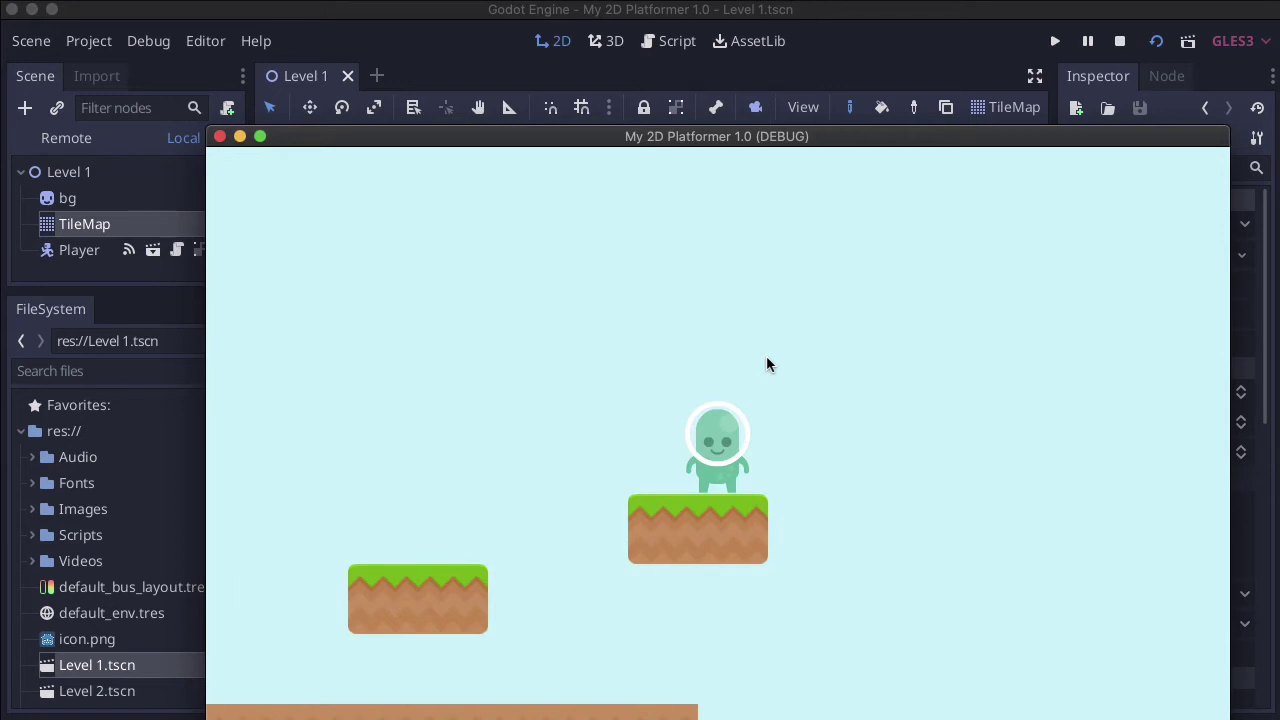
Drop the player back to the ground and test jumping up through the lower floating platform from beneath it
key("Left")
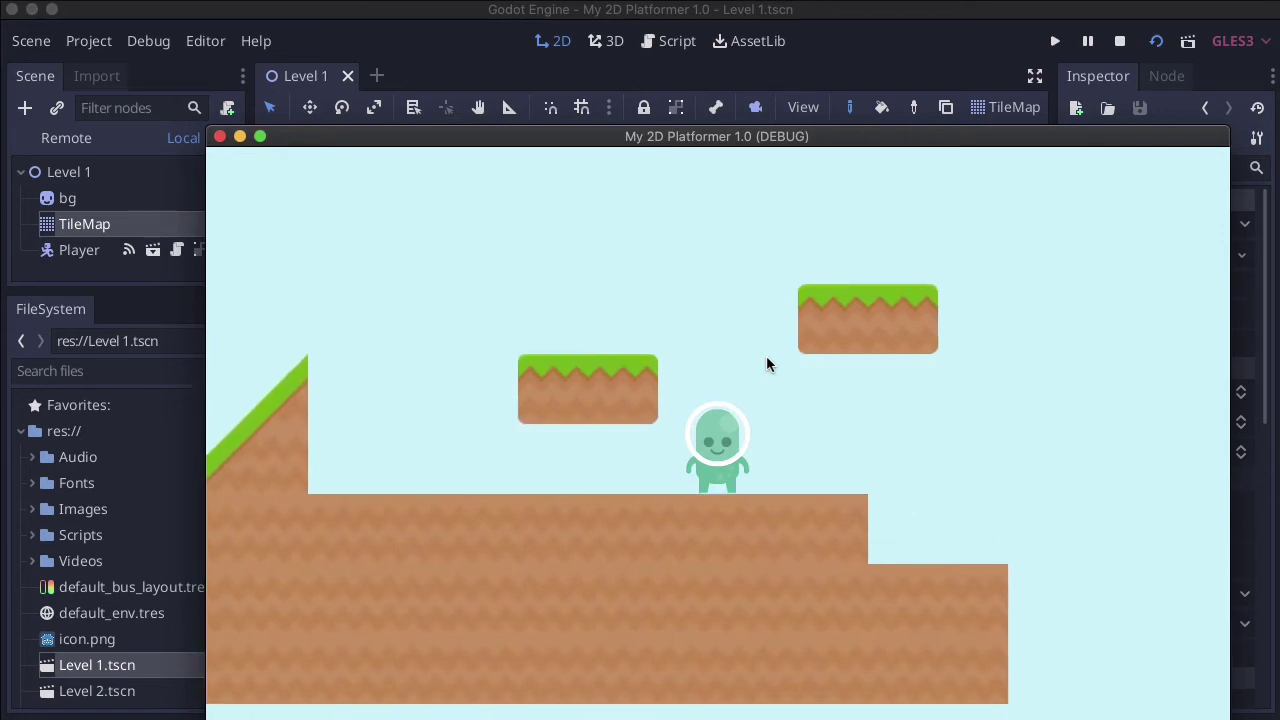
key("Up")
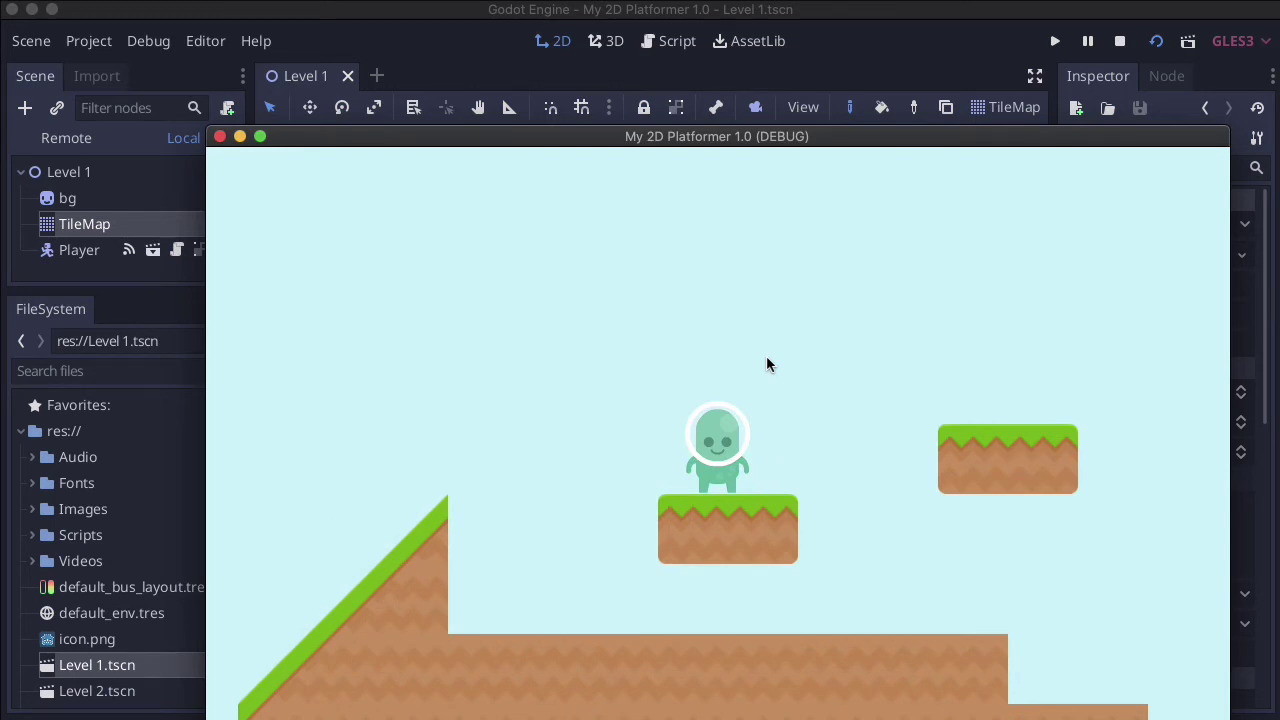
key("Left")
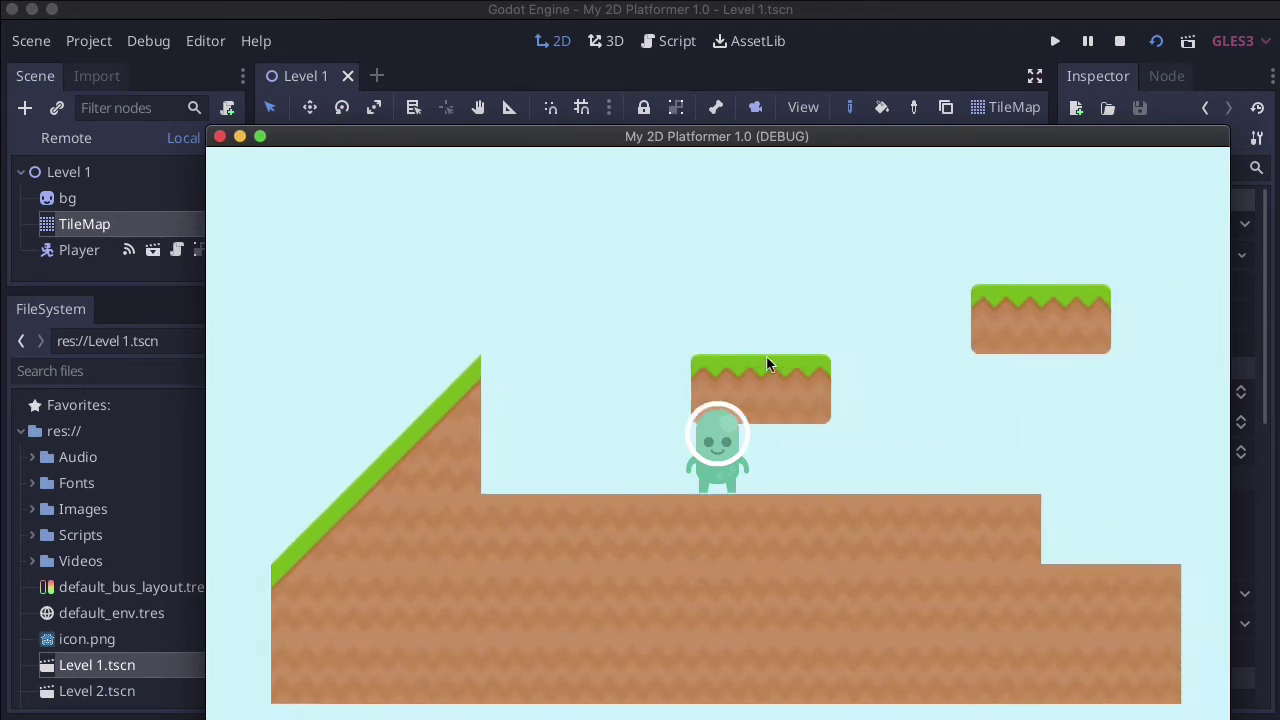
key("Right")
key("Left")
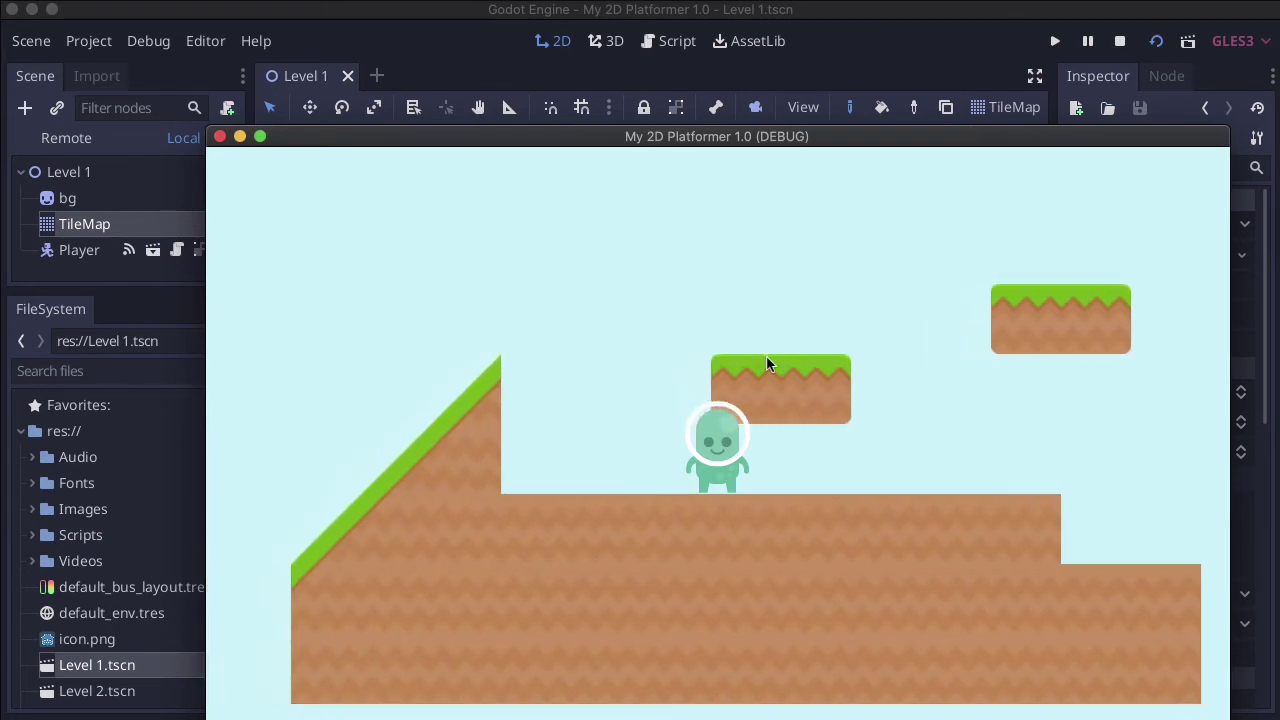
key("Right")
key("Left")
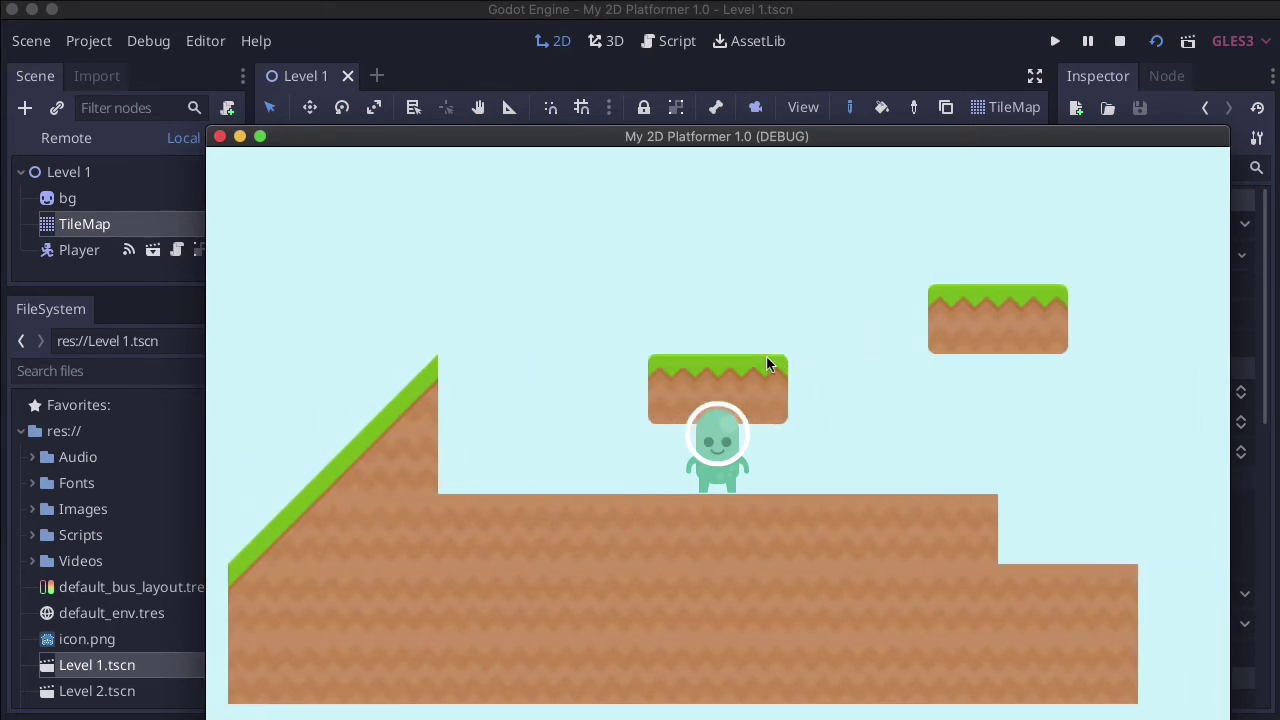
key("space")
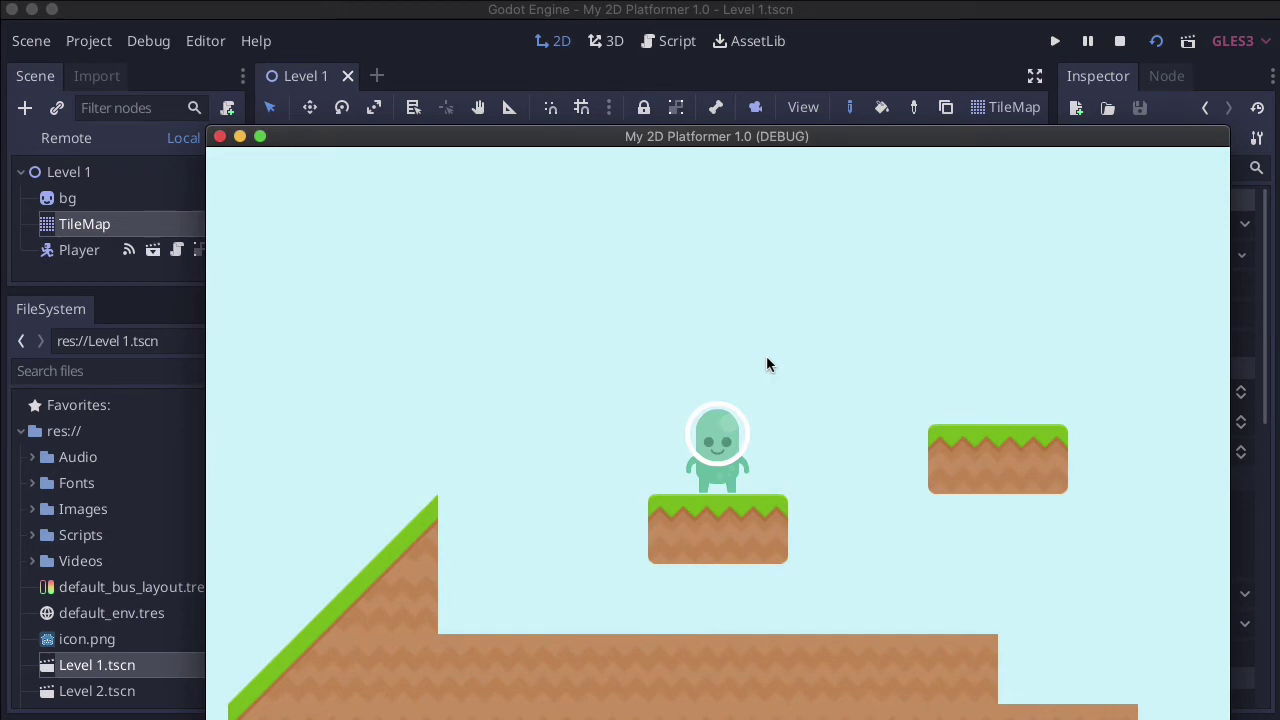
Jump the player from the lower platform to the higher one, test jumping there, and drop back to the ground
key("space")
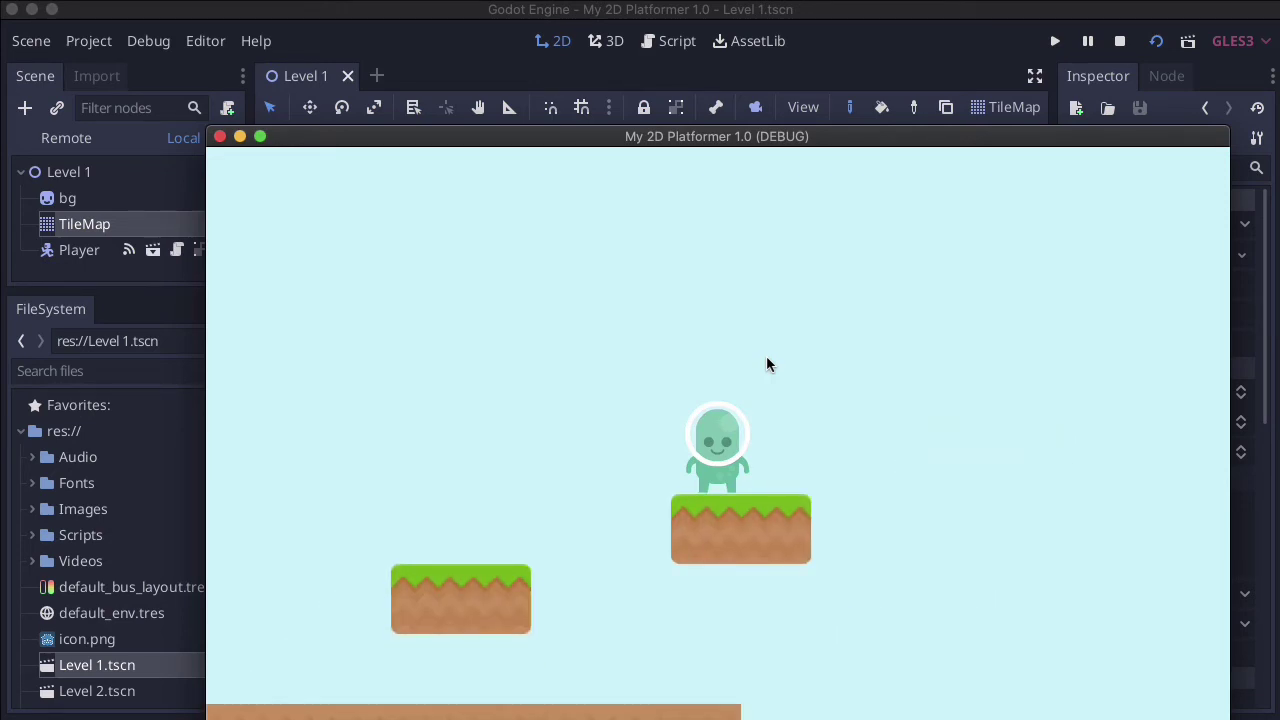
key("Left")
key("Right")
key("space")
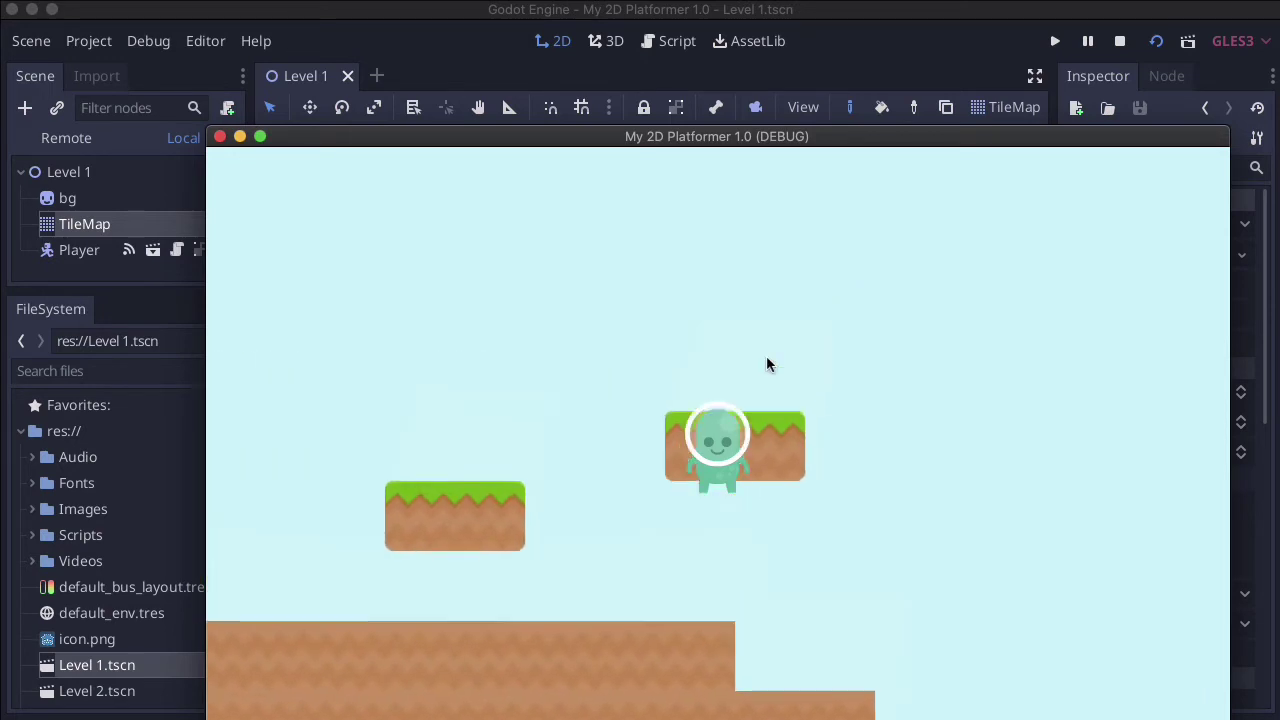
key("Left")
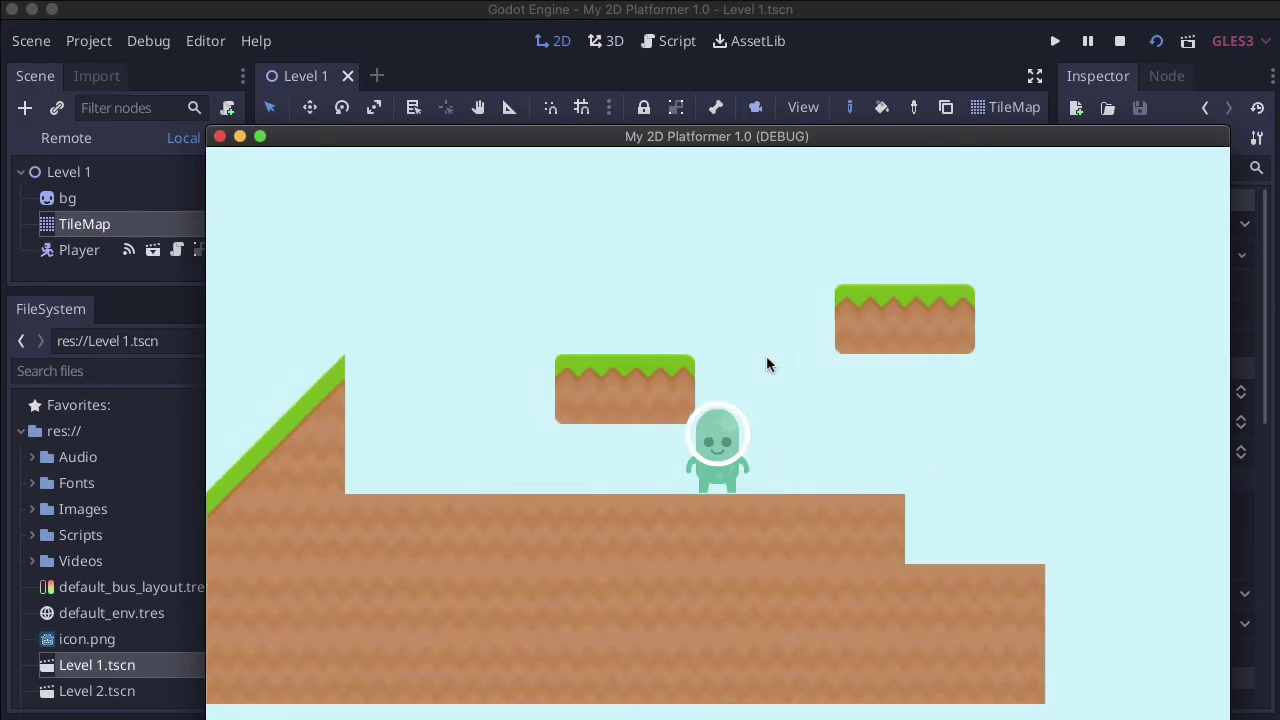
Jump the player up through the lower platform again and continue onto the higher platform
key("Left")
key("Right")
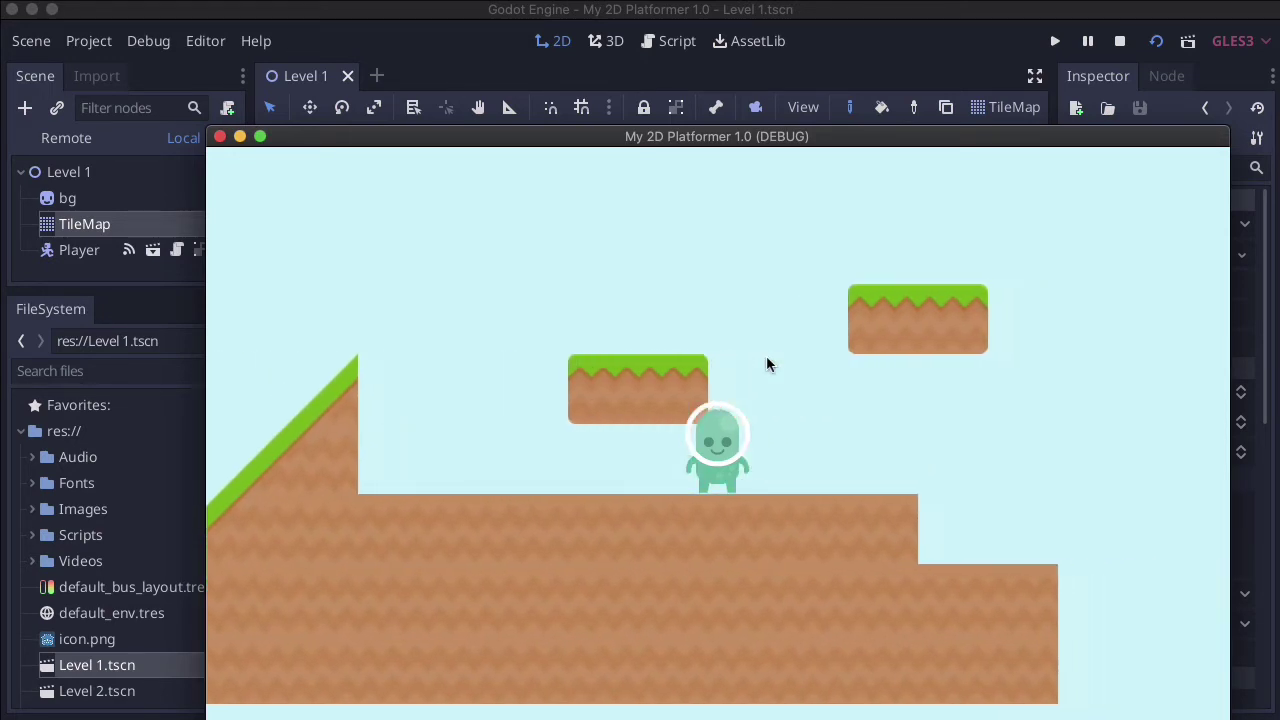
key("Left")
key("Right")
key("space")
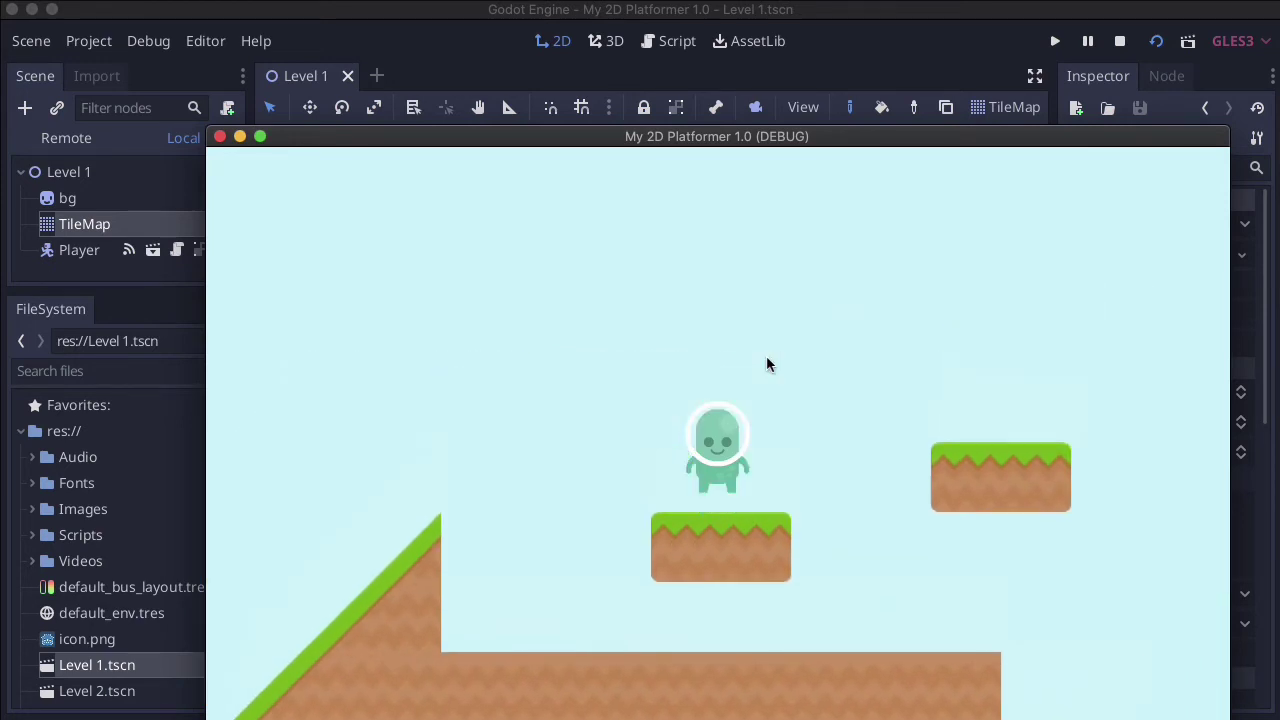
key("space")
key("Right")
key("space")
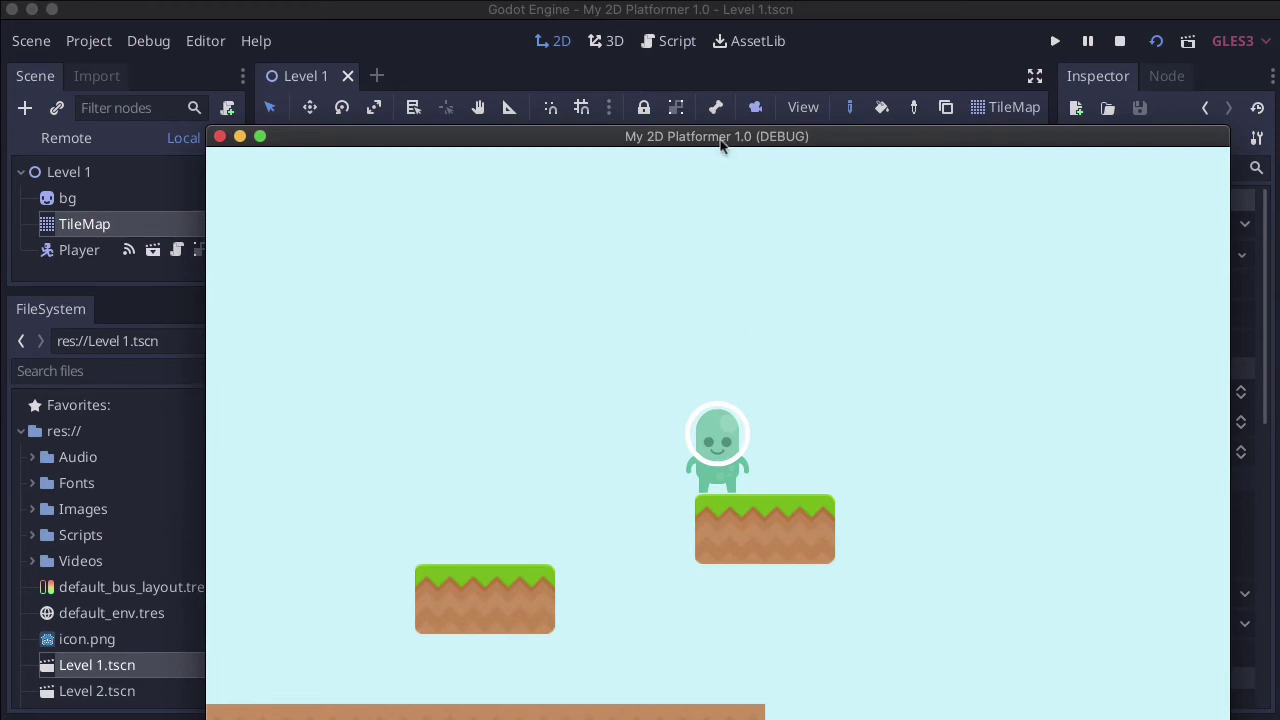
Close the running game window and collapse the debug output to show the full Level 1 scene
left_click_drag(586, 141, 571, 103)
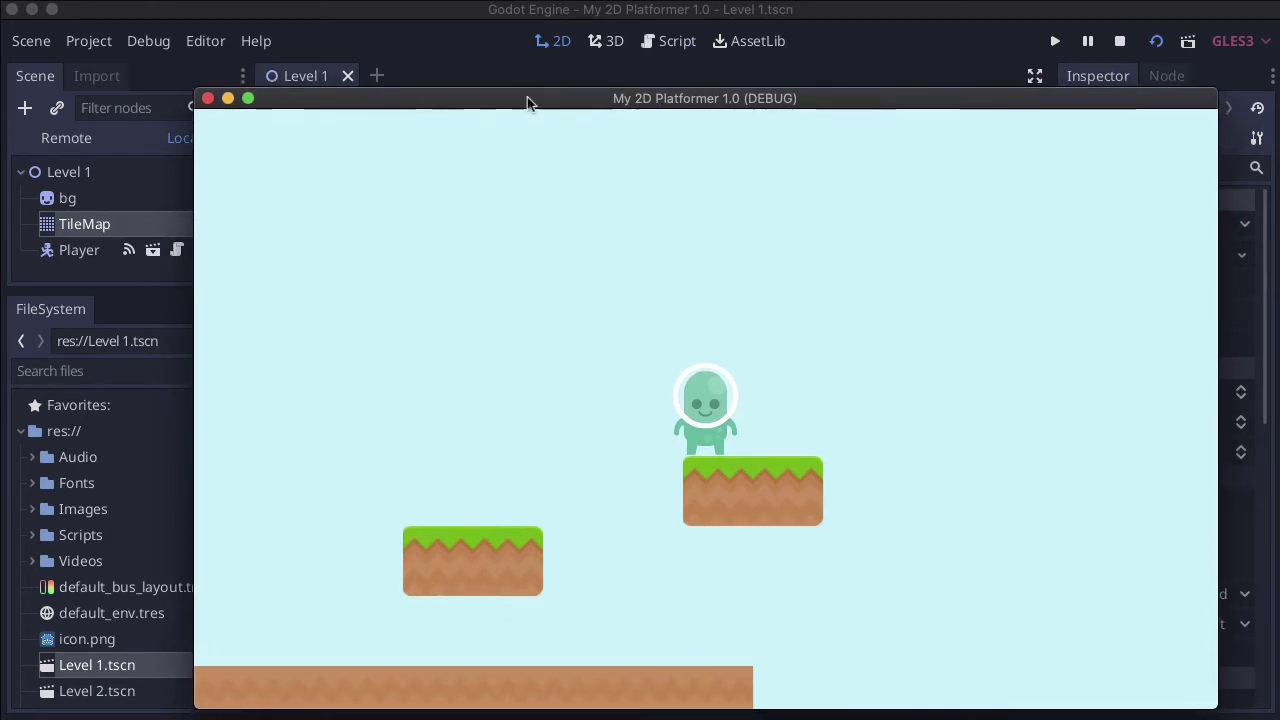
left_click(207, 100)
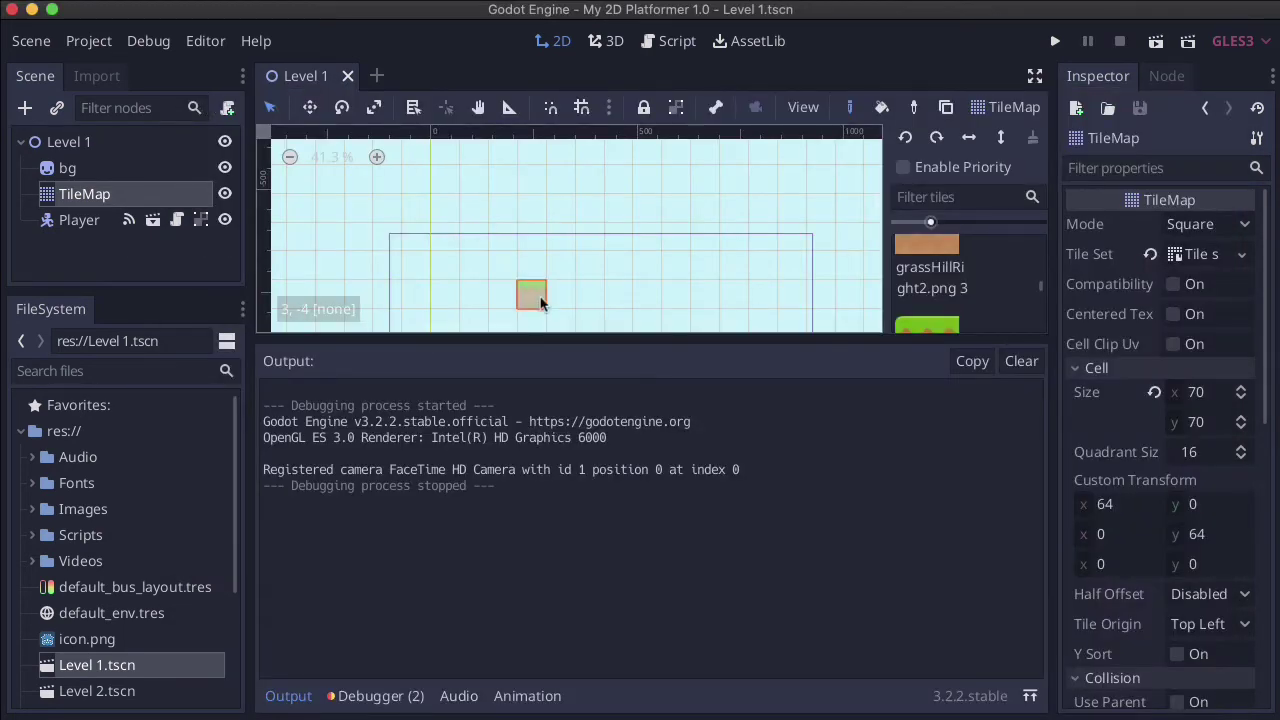
left_click(302, 696)
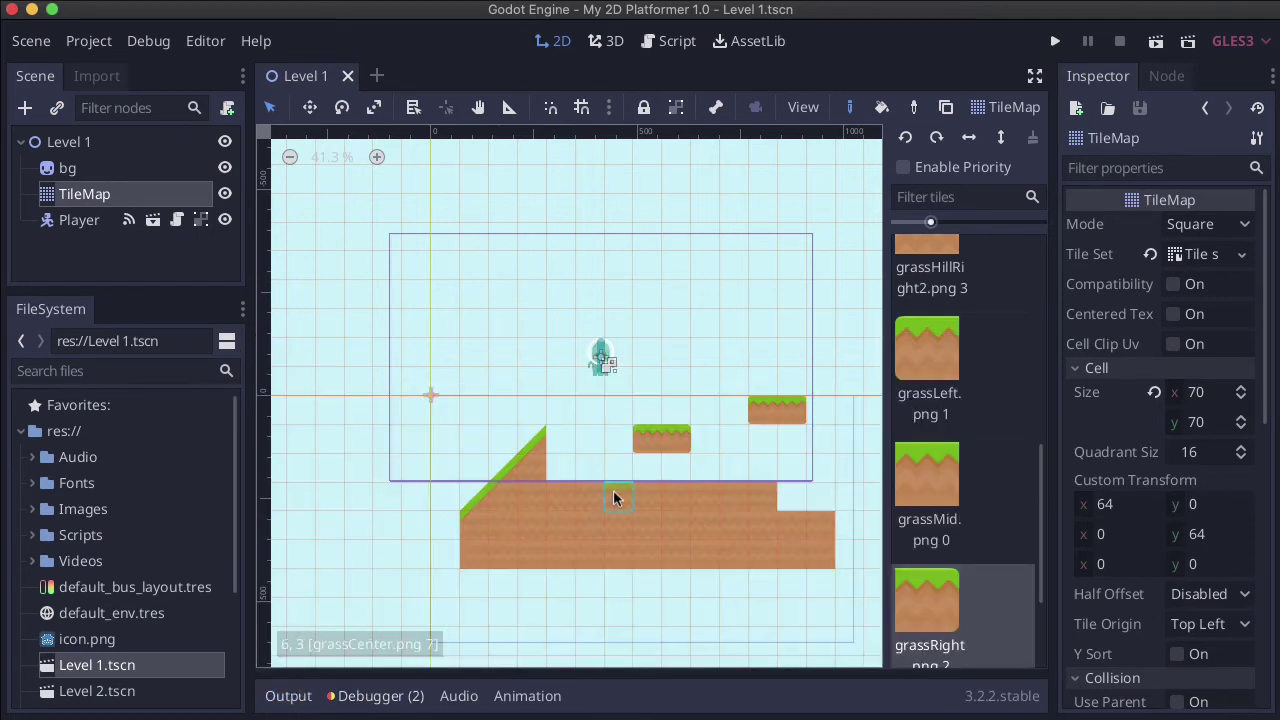
Switch to the Finder Downloads folder and look at the ladder_top.png and ladder_mid.png image files
scroll(640, 490, "up", 2)
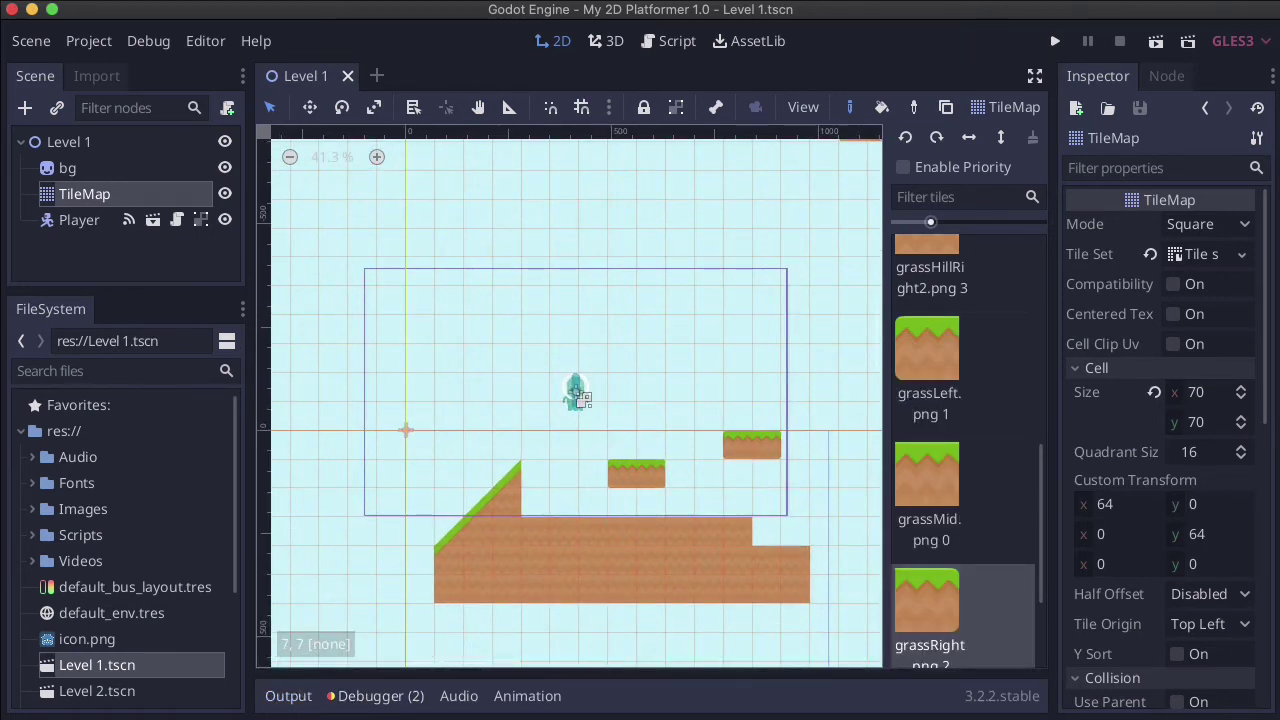
key("super+Tab")
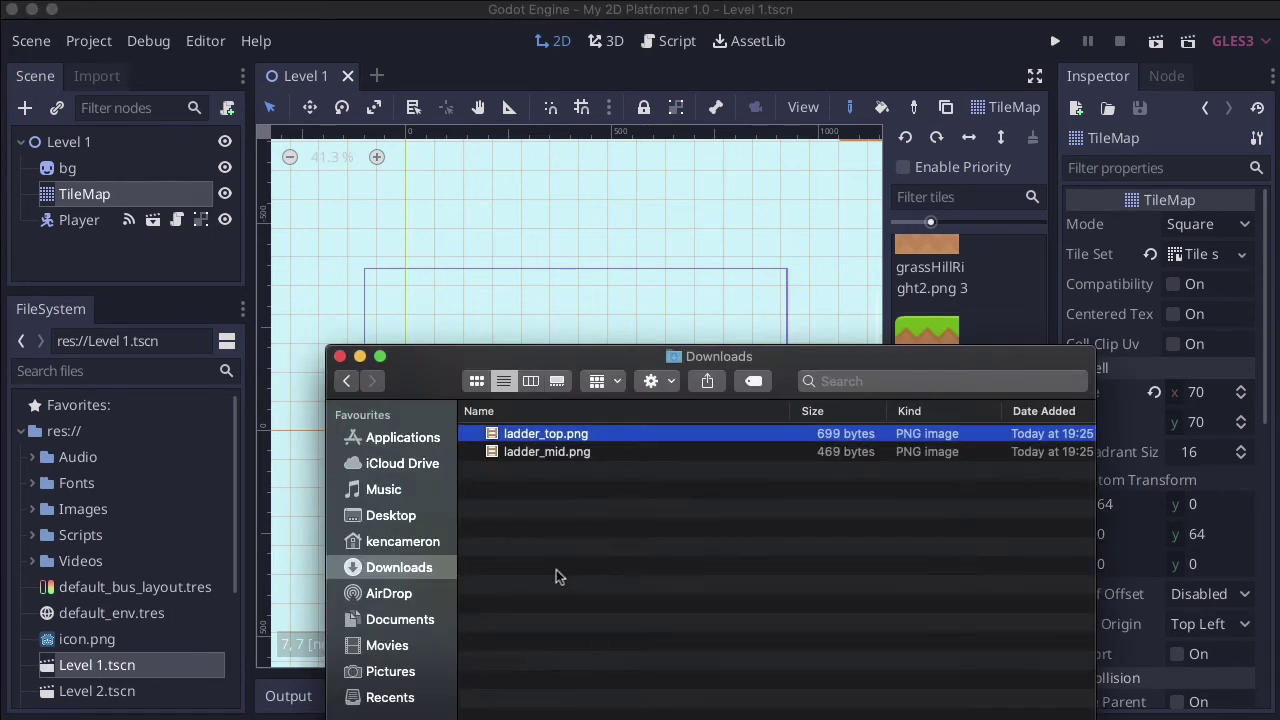
left_click(515, 450)
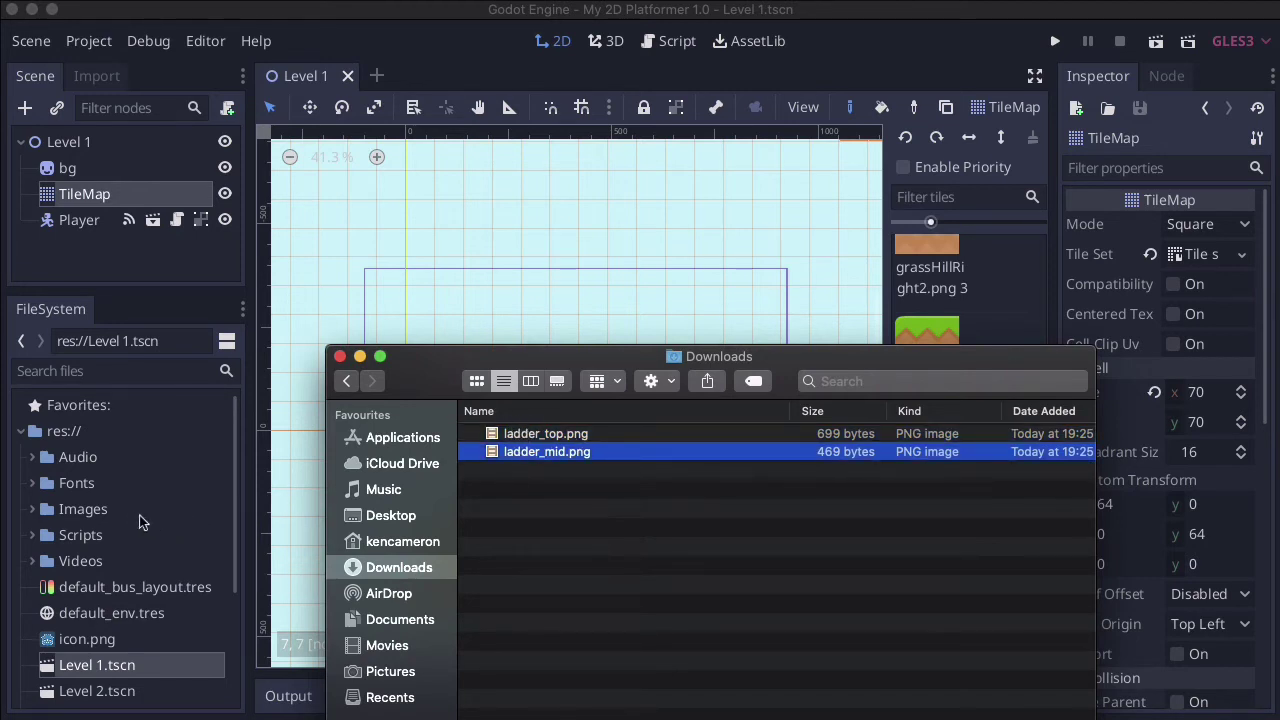
Return to Godot and create a folder named "pass through tiles" inside the project's Images folder
left_click(40, 511)
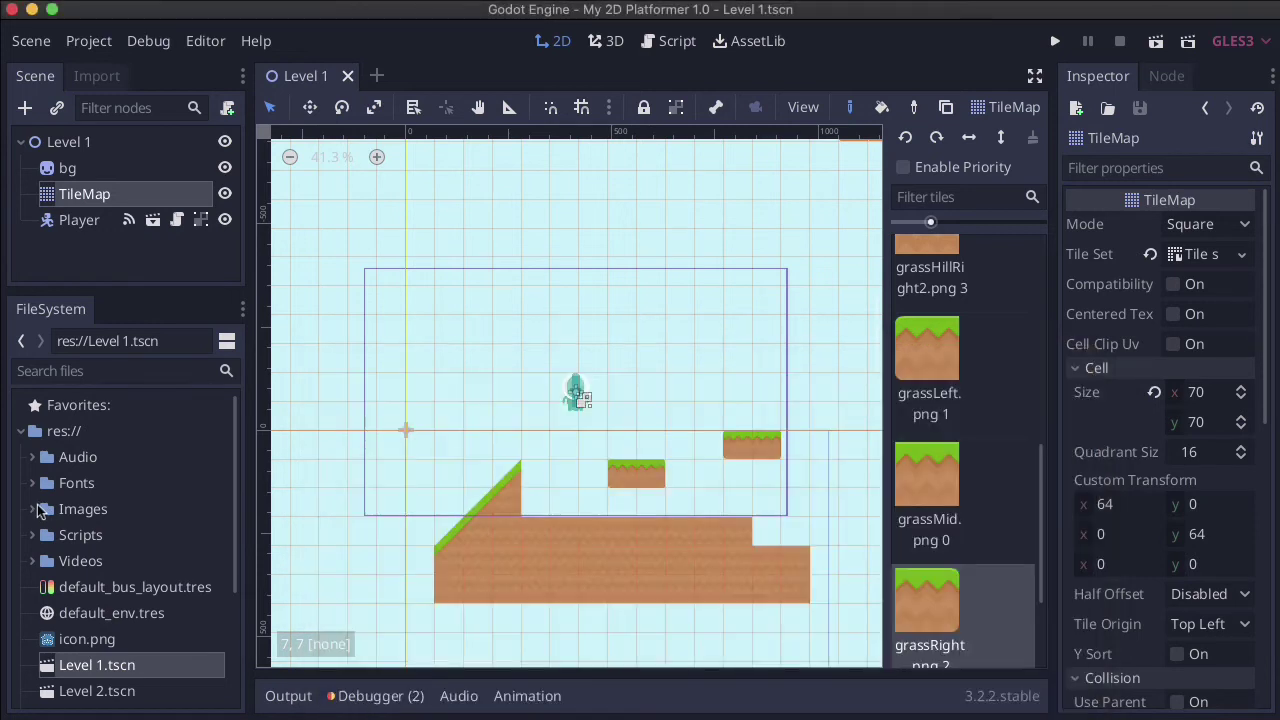
left_click(40, 511)
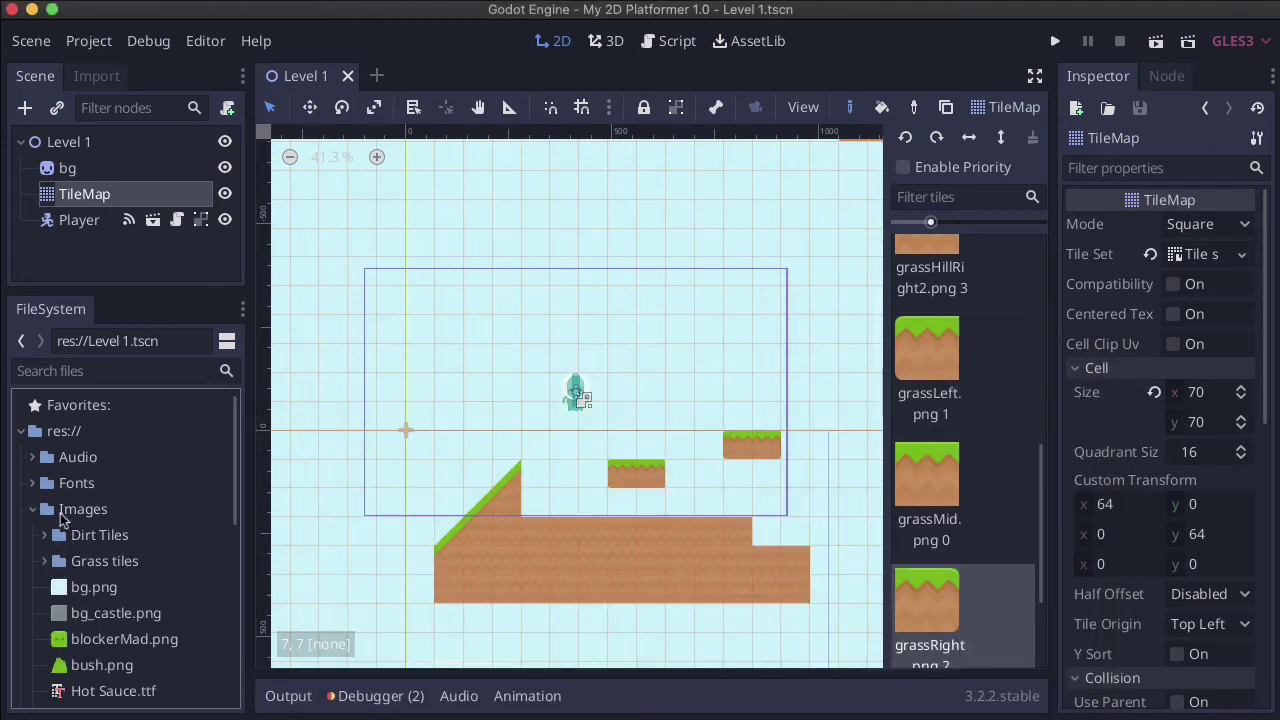
left_click(84, 511)
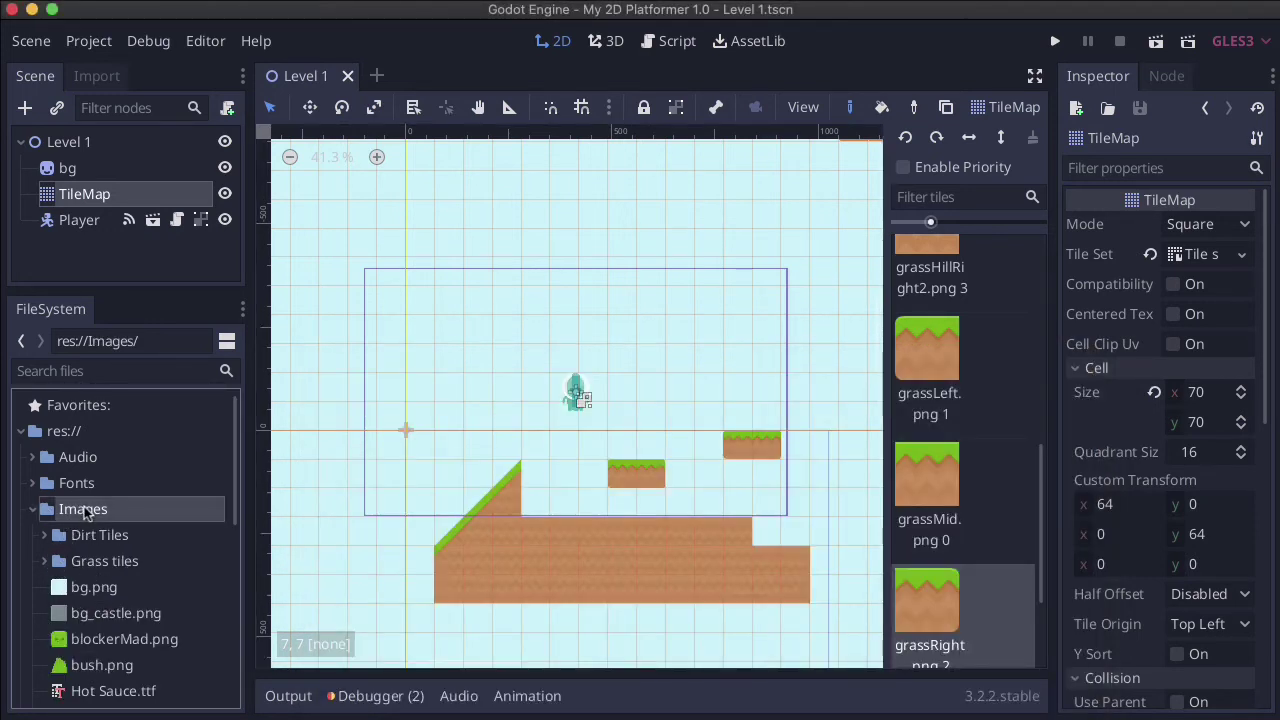
right_click(86, 512)
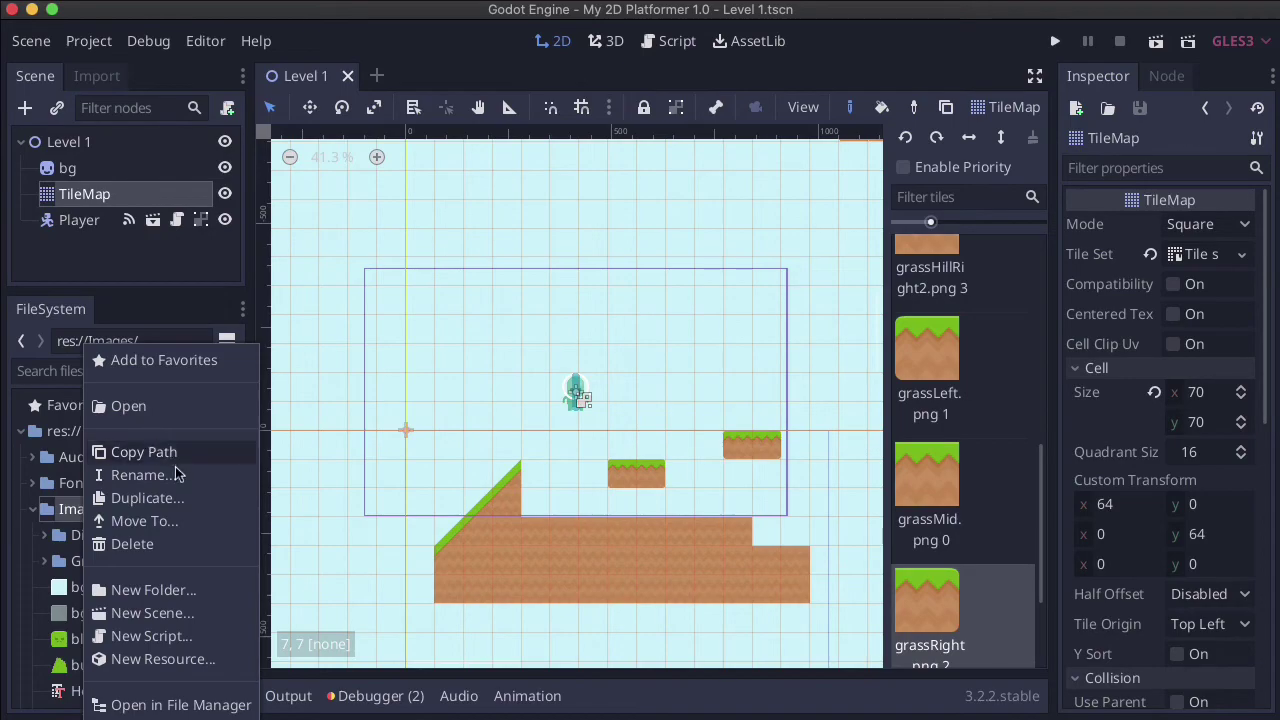
left_click(160, 589)
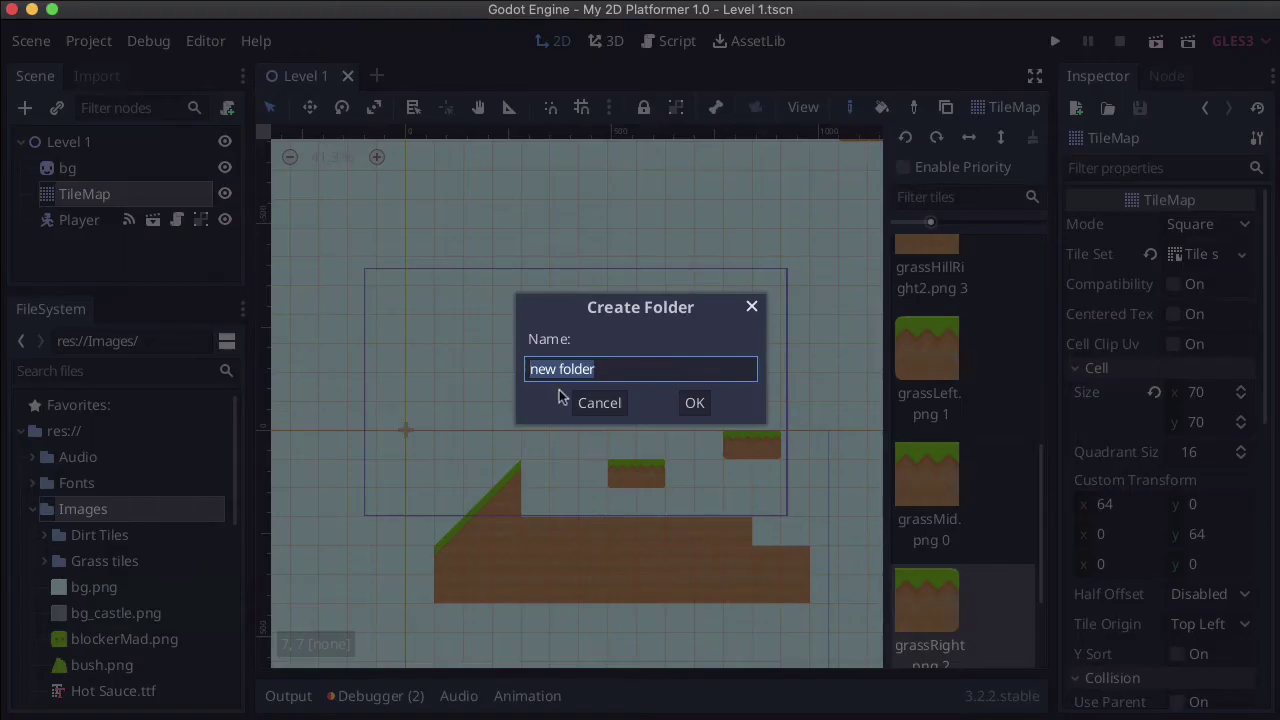
type("la")
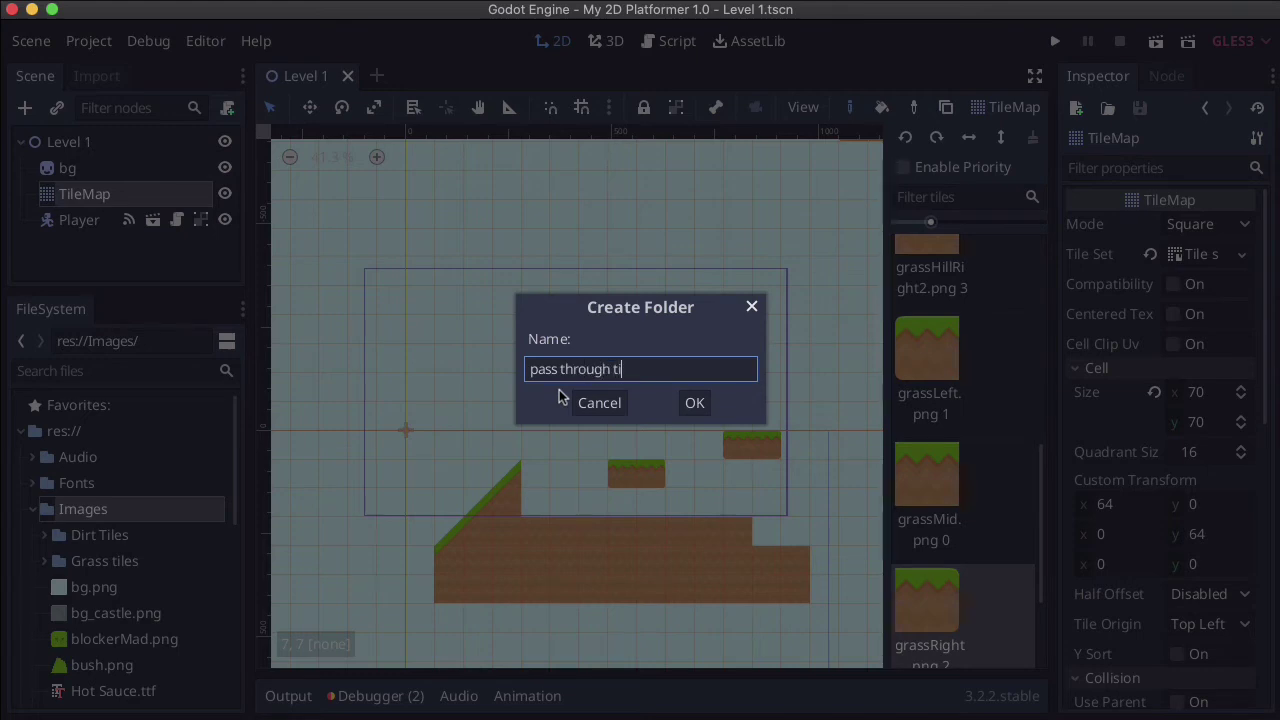
left_click(695, 403)
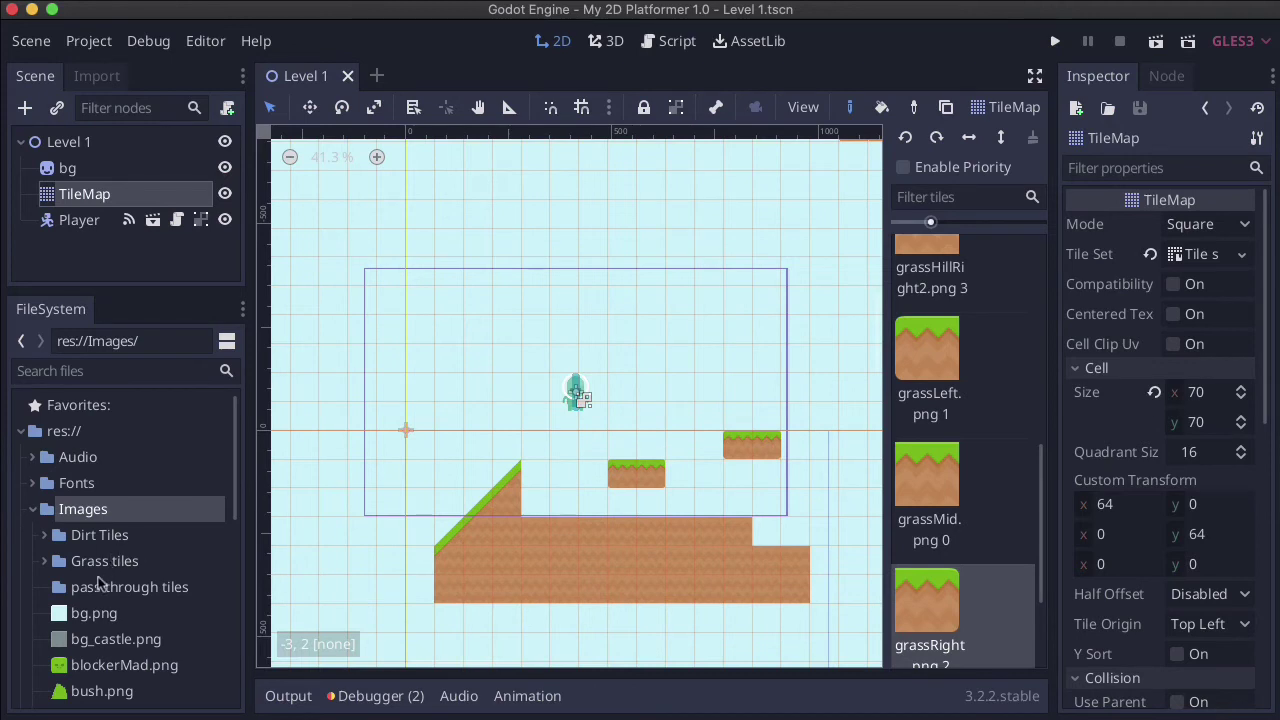
Import ladder_top.png and ladder_mid.png from the Finder Downloads folder into the project's "pass through tiles" folder
left_click(100, 587)
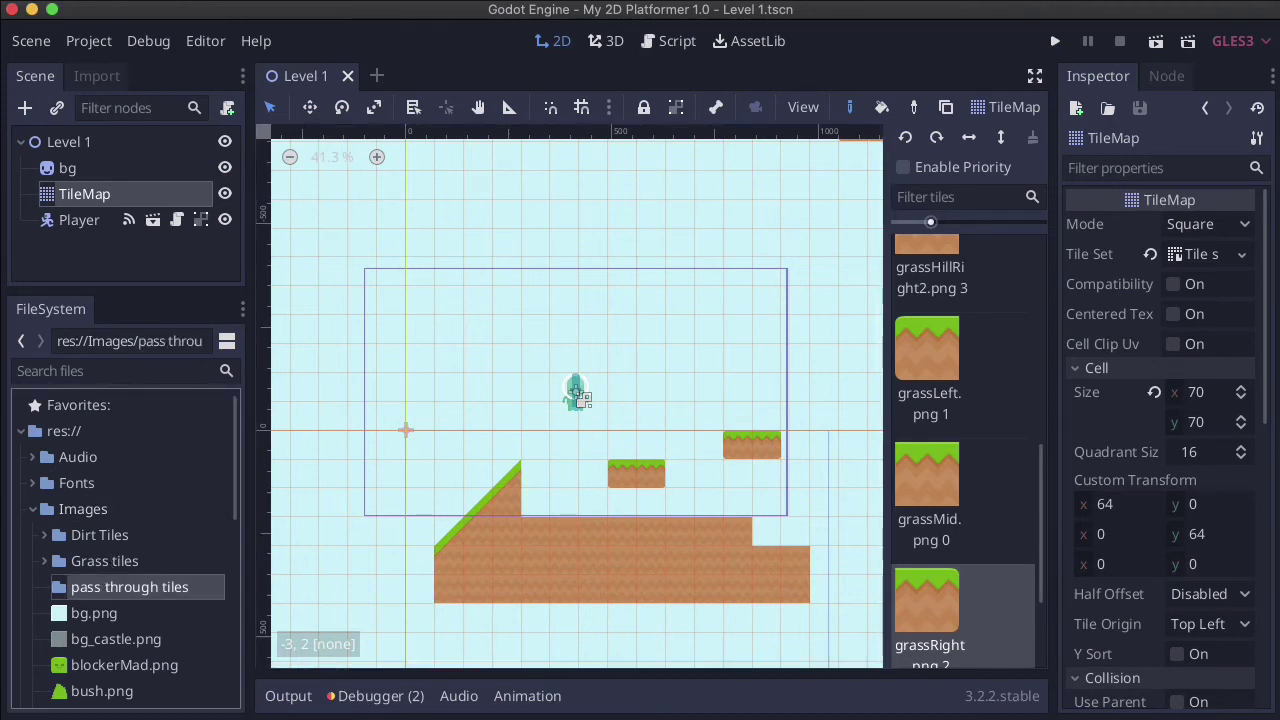
key("super+Tab")
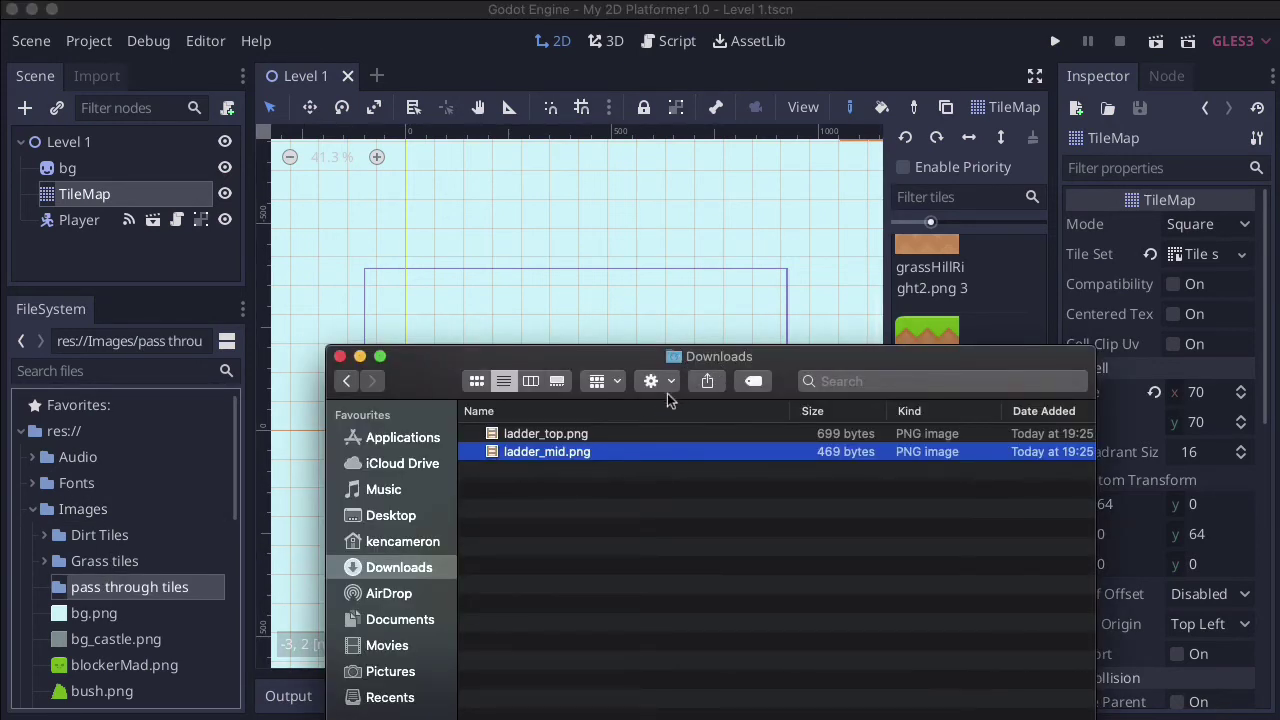
left_click(558, 476)
left_click_drag(558, 476, 122, 590)
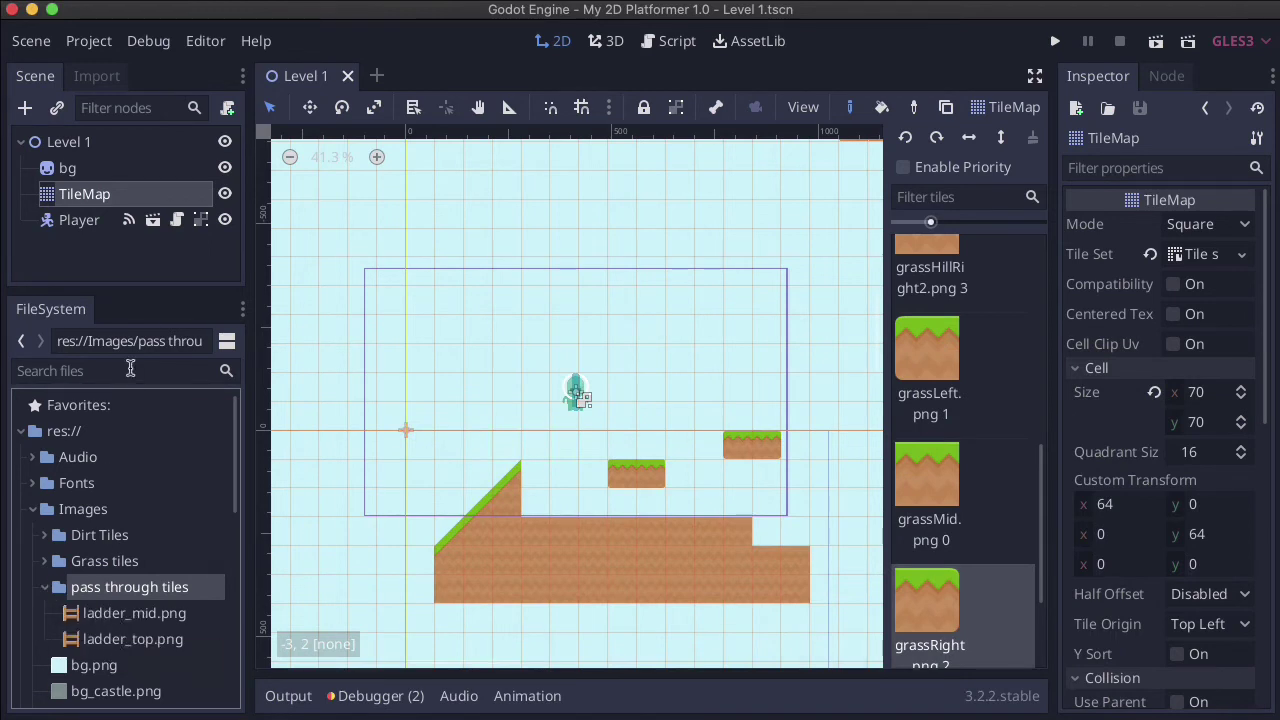
Open the TileMap's tile set for editing and add ladder_mid.png to its textures
left_click(80, 196)
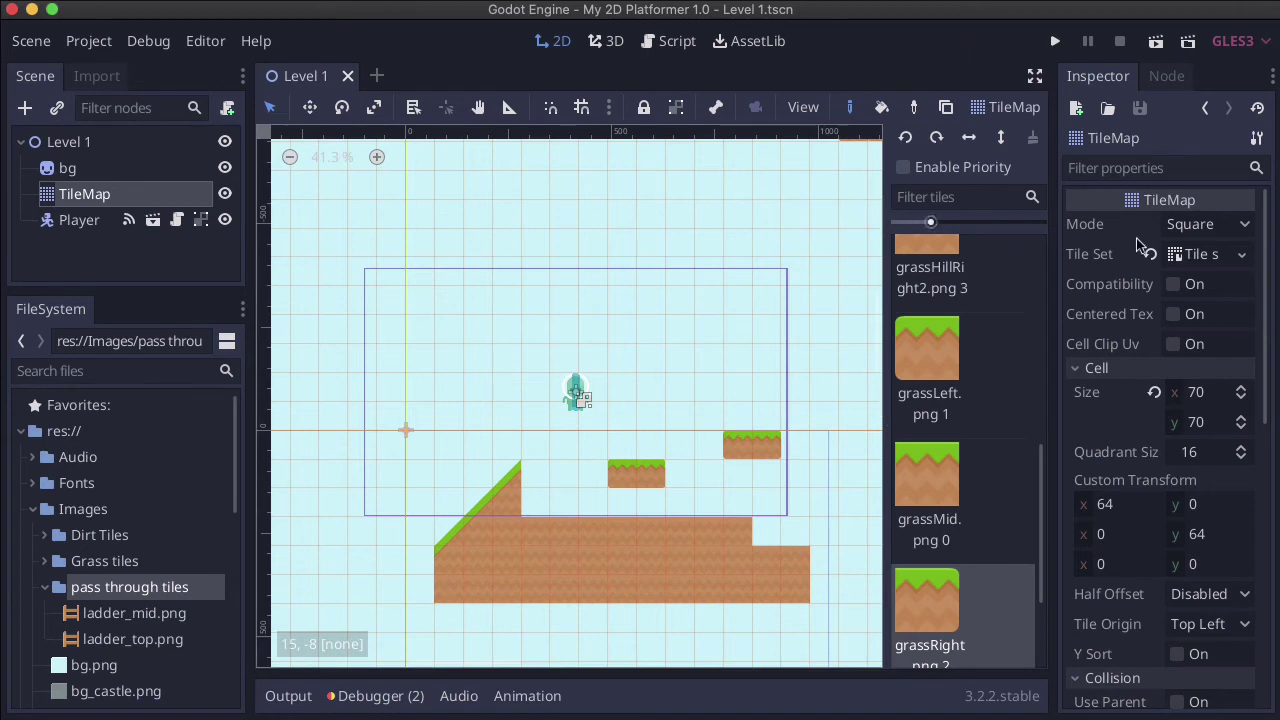
left_click(1190, 255)
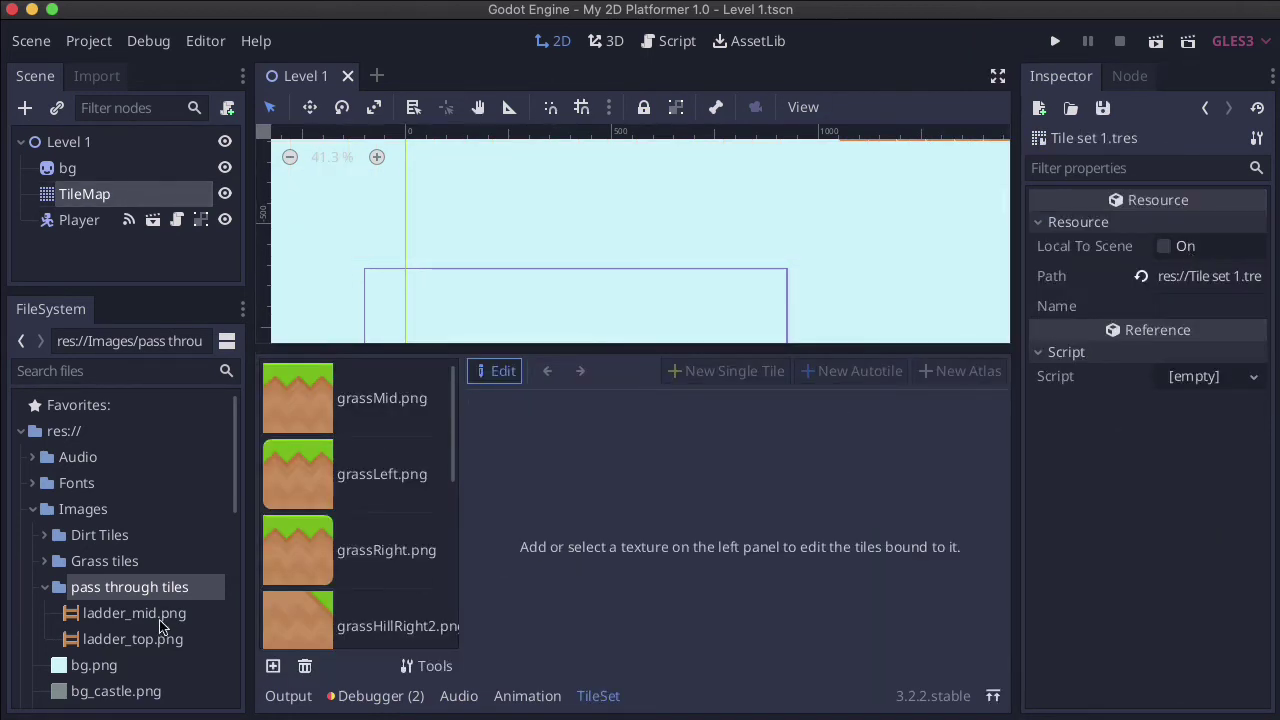
left_click(115, 614)
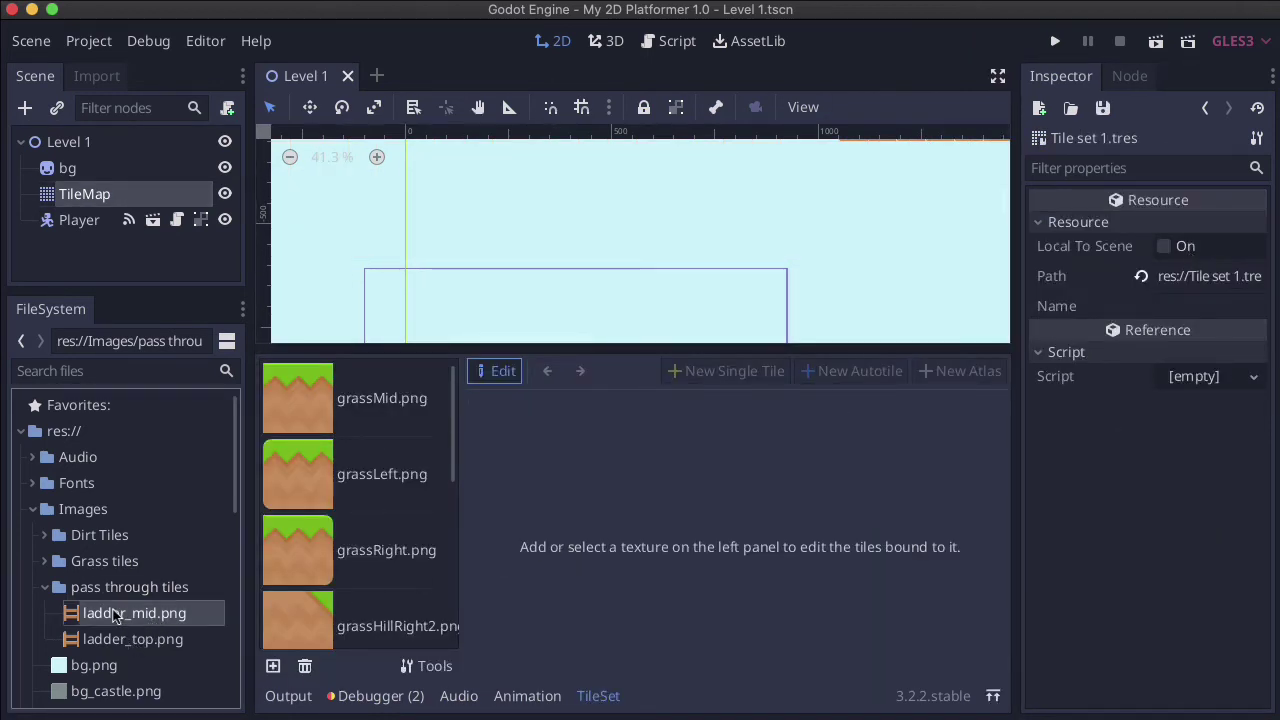
left_click_drag(92, 610, 329, 603)
scroll(362, 610, "down", 5)
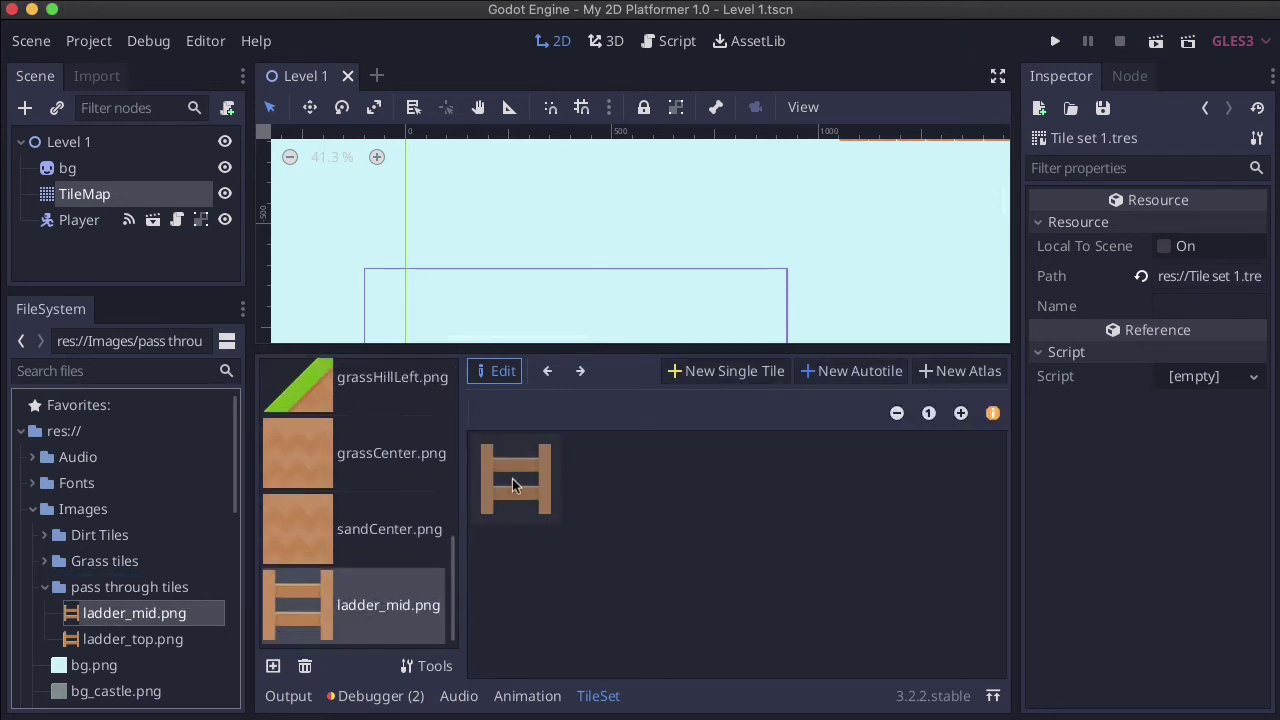
Create a new single tile from ladder_mid.png, with snapping on and the region covering the whole ladder image
left_click(724, 370)
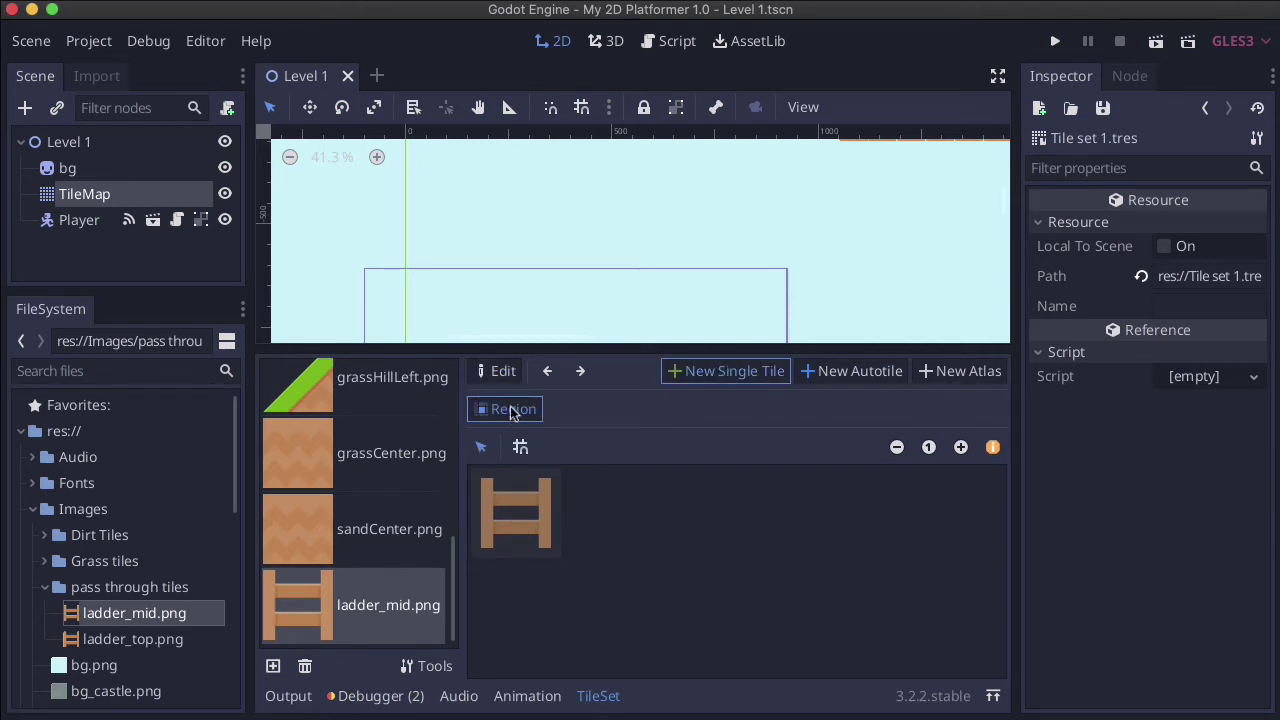
left_click_drag(492, 483, 524, 514)
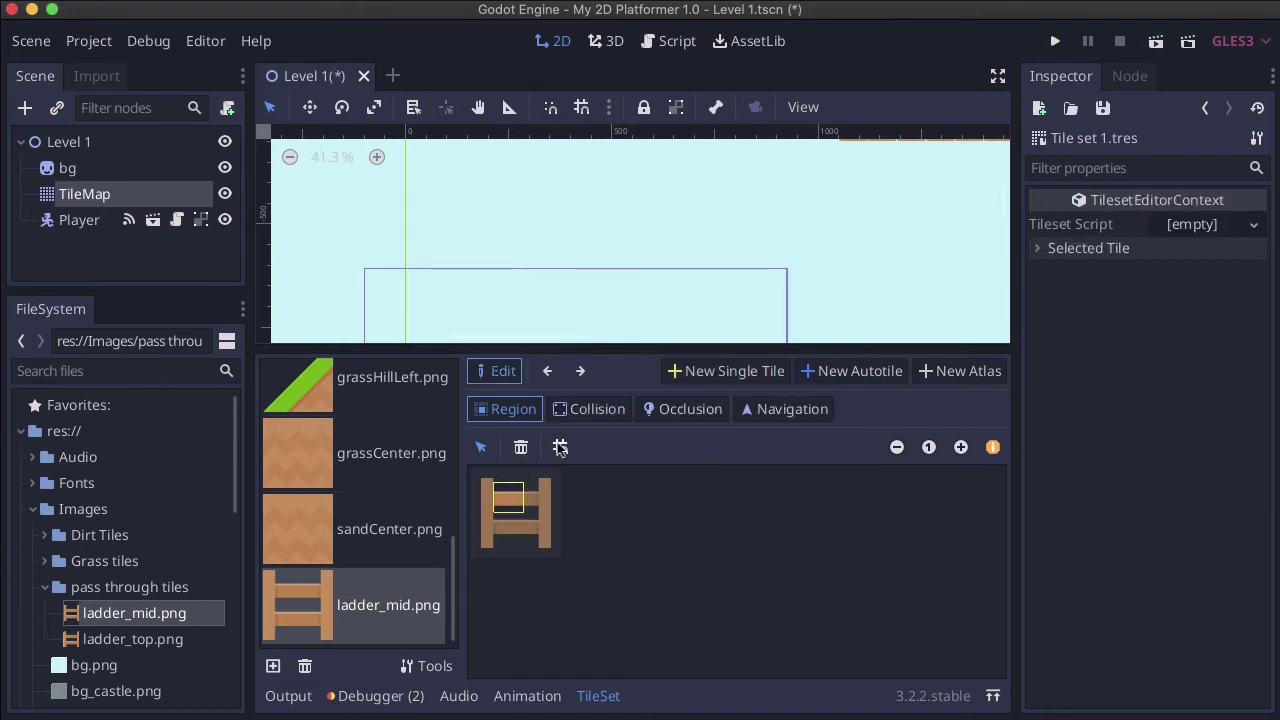
left_click(560, 447)
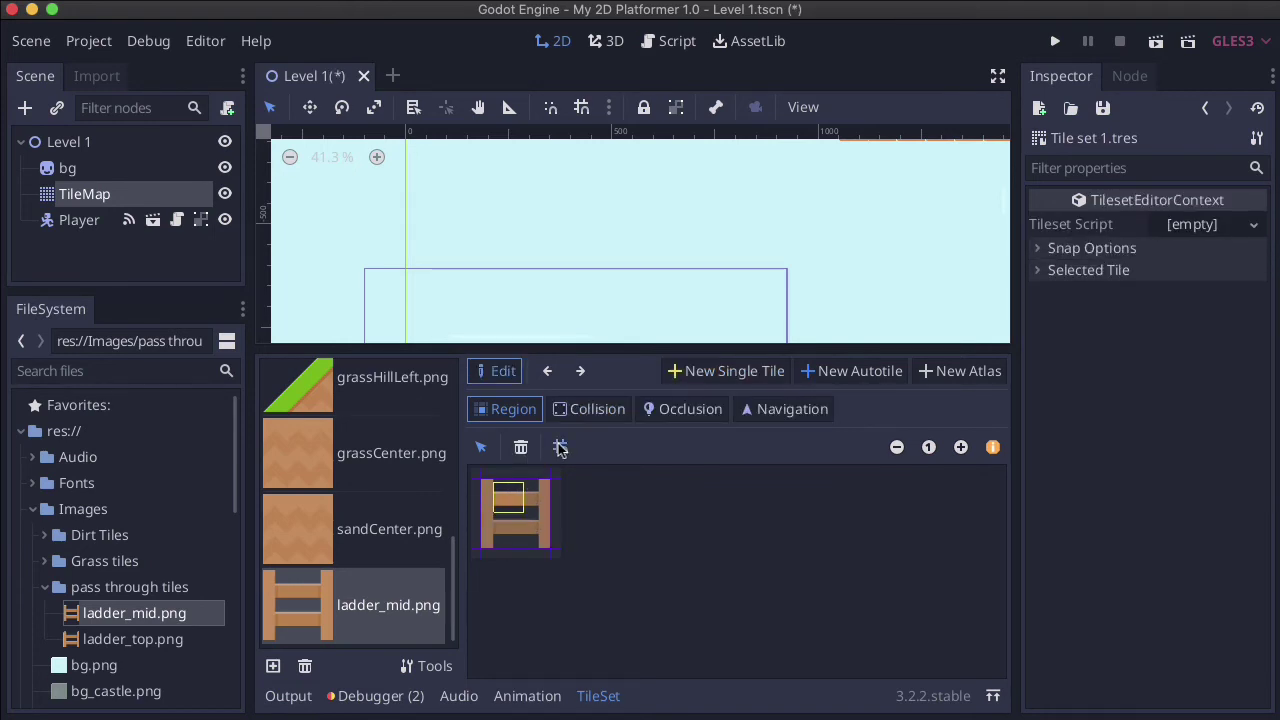
left_click(489, 505)
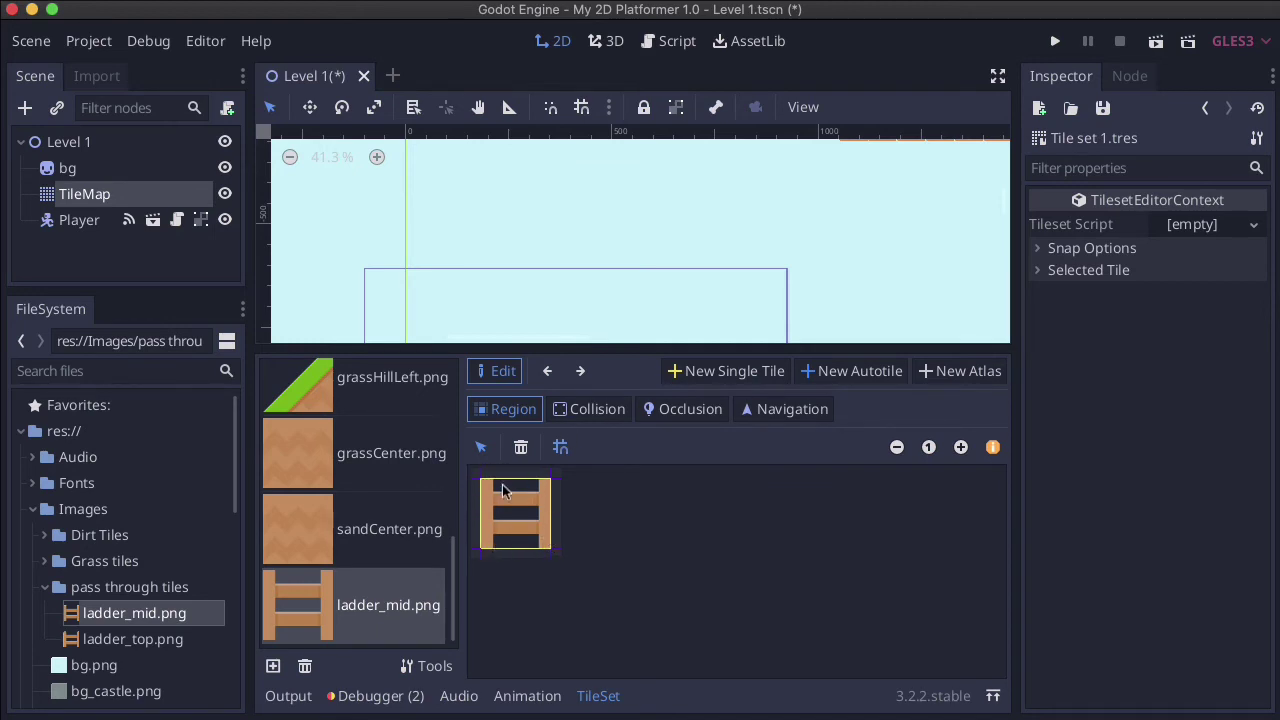
Try a small freehand region on ladder_mid.png without snapping, and reset it to the full image with snapping on
left_click(559, 447)
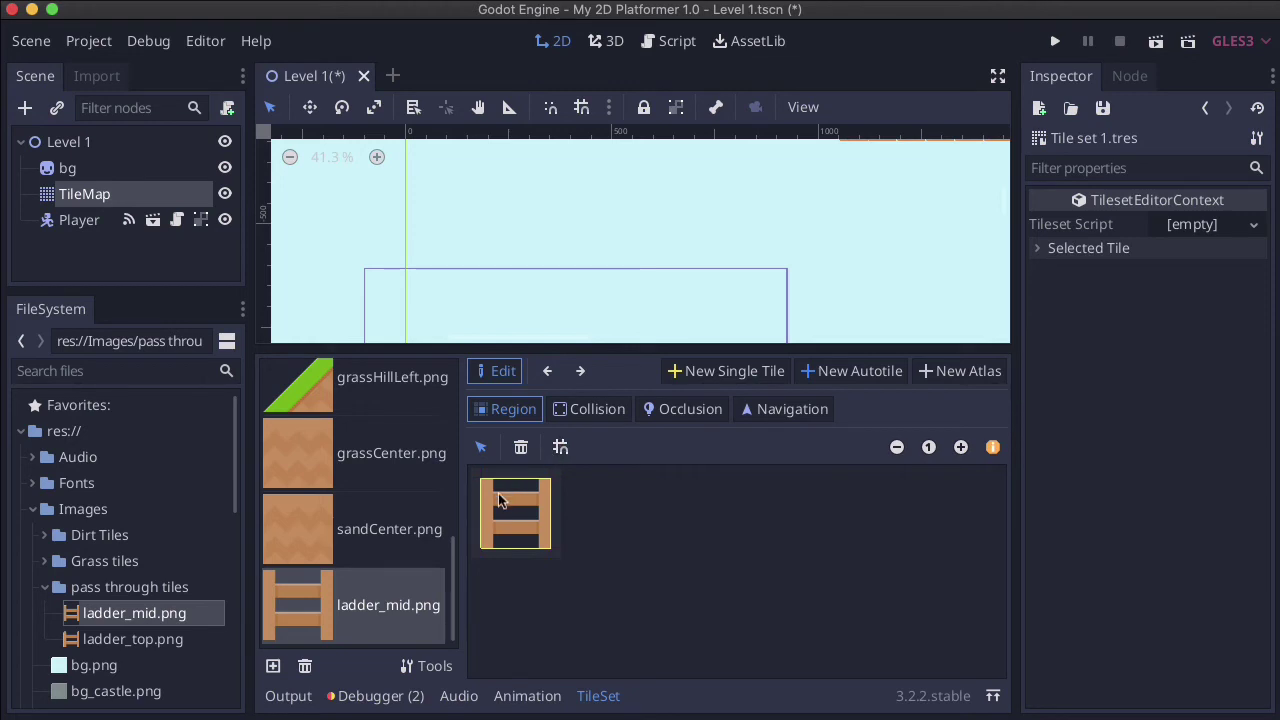
left_click_drag(499, 501, 536, 510)
left_click(561, 449)
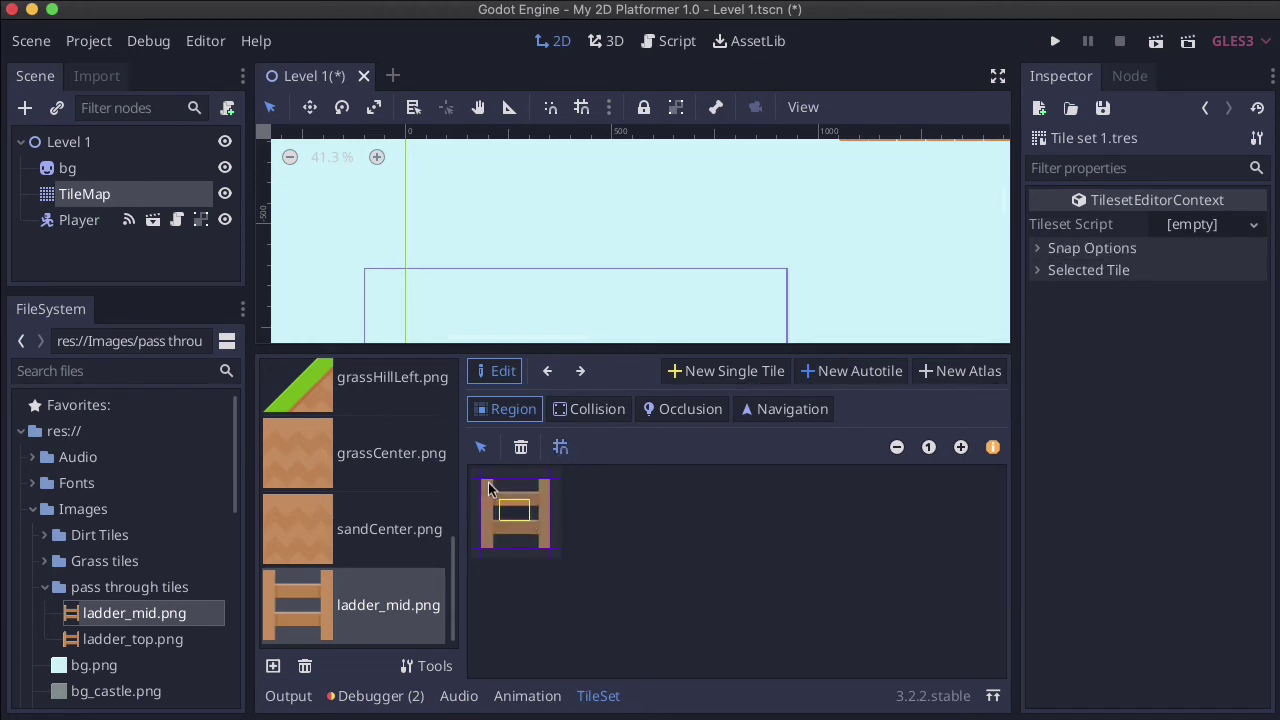
left_click(489, 487)
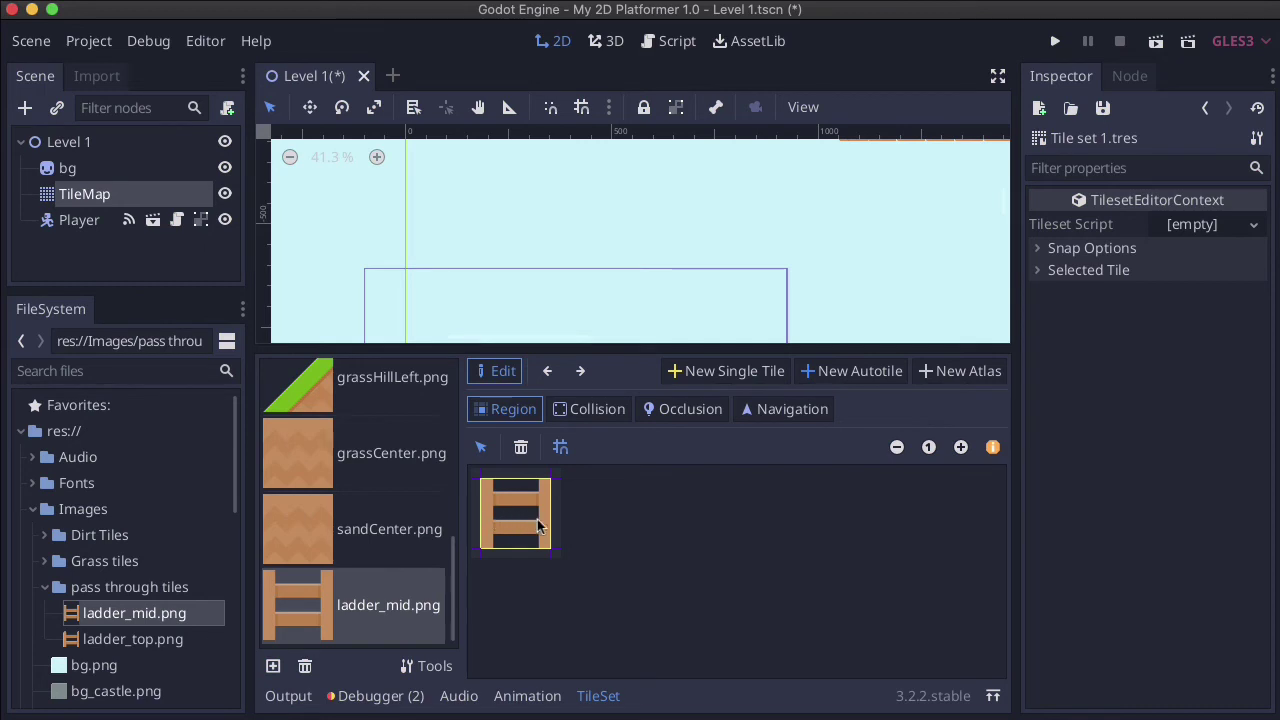
Draw an unsnapped rectangular collision shape over the lower rung of the ladder_mid.png tile
left_click(586, 413)
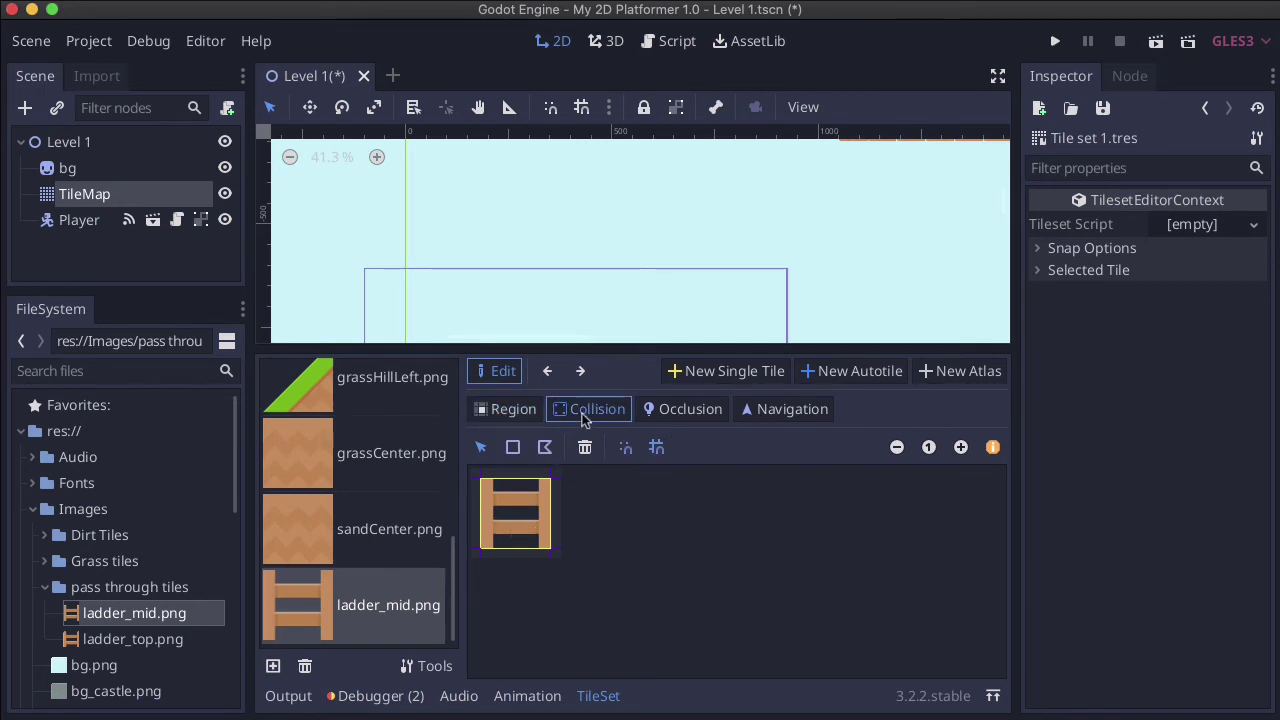
left_click(656, 447)
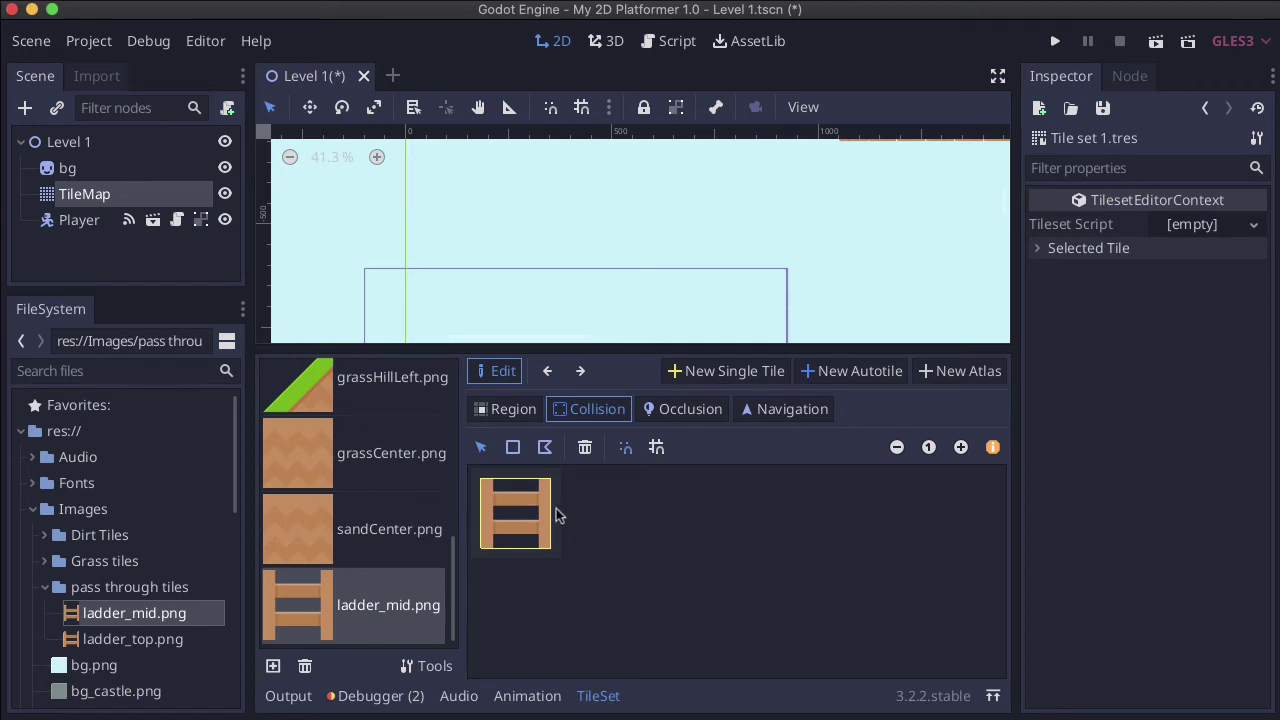
left_click(513, 447)
left_click_drag(495, 521, 536, 533)
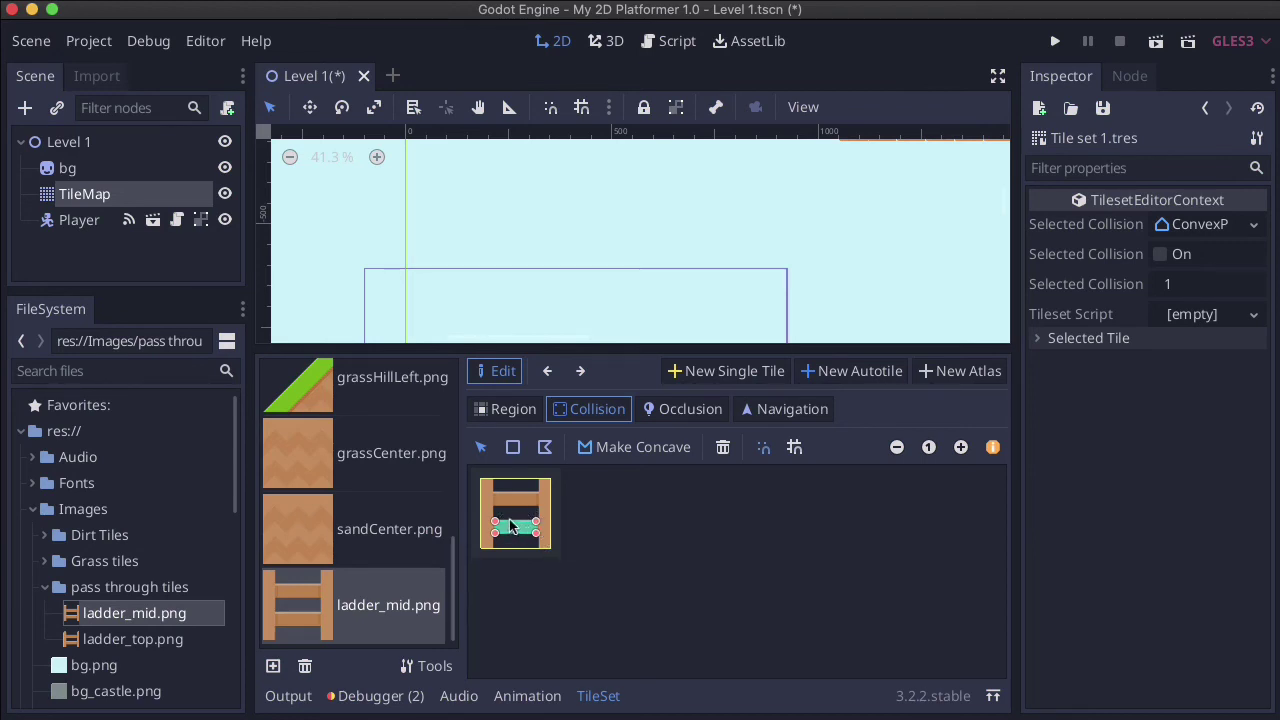
Make the lower rung's collision shape one-way and set its one-way margin to 0
left_click(1158, 256)
left_click(1160, 285)
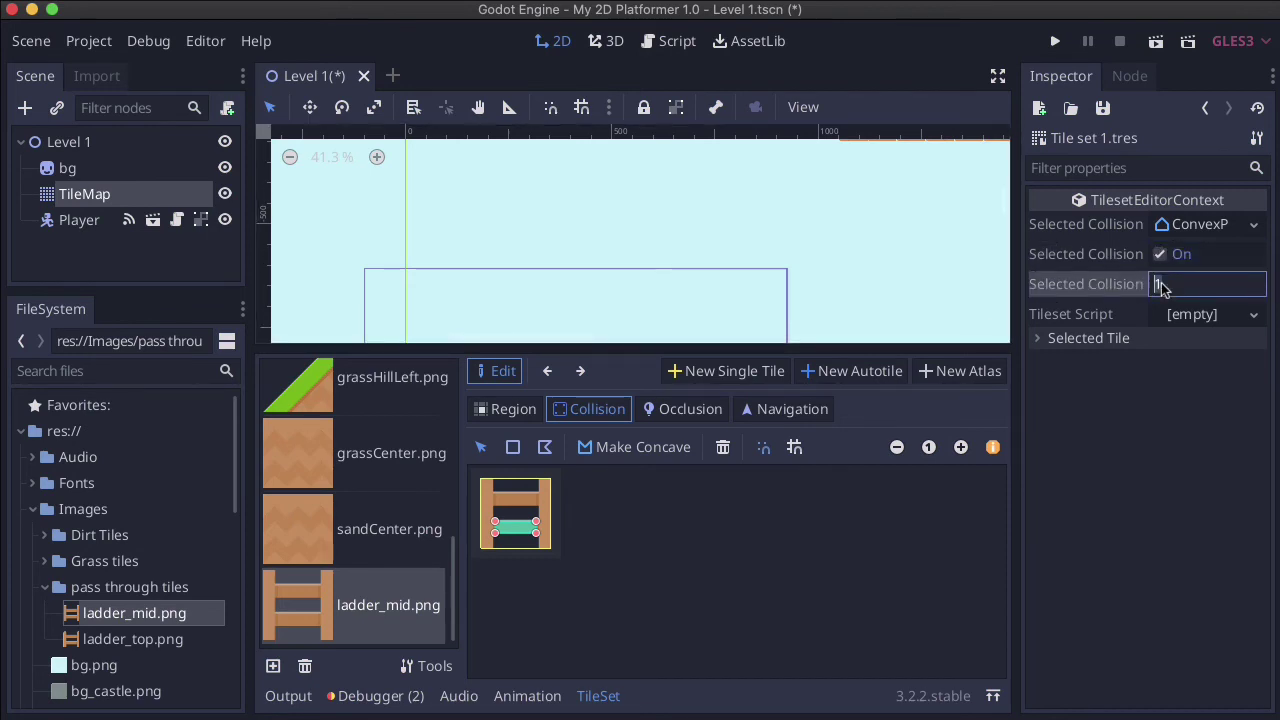
type("0")
key("Return")
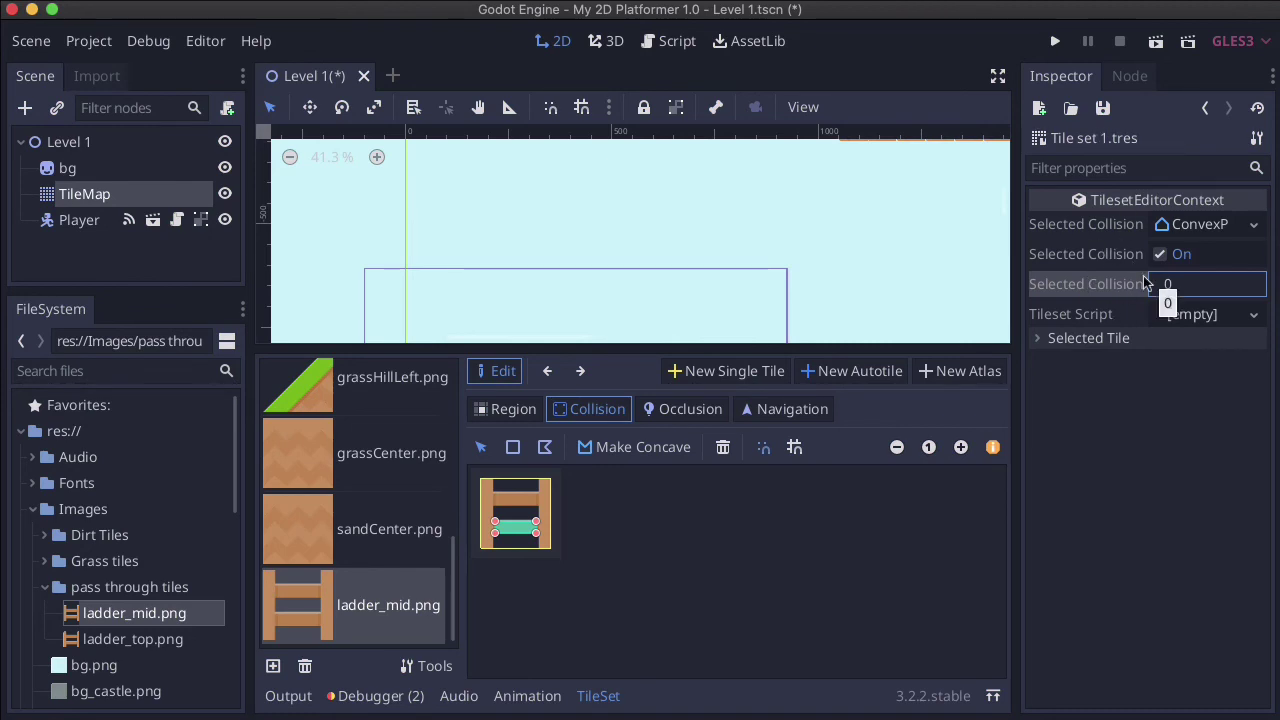
Save the Tile set 1.tres resource and all scenes
left_click(1102, 110)
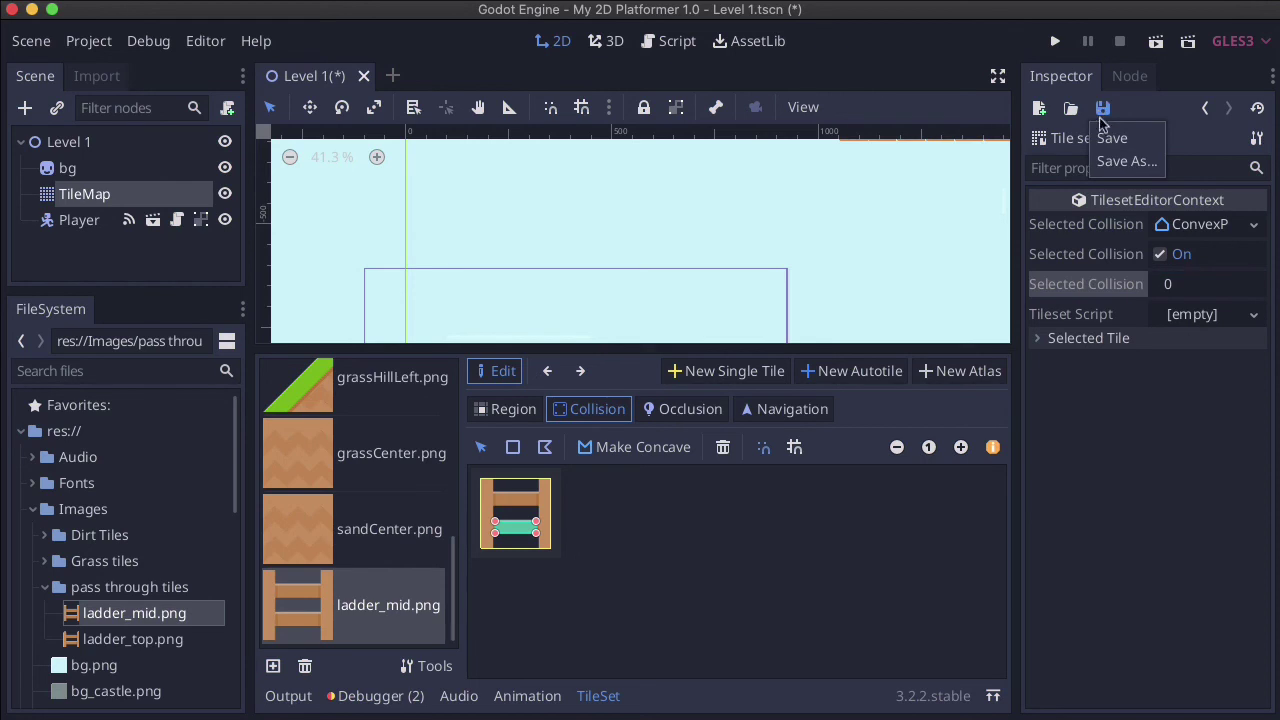
left_click(1108, 136)
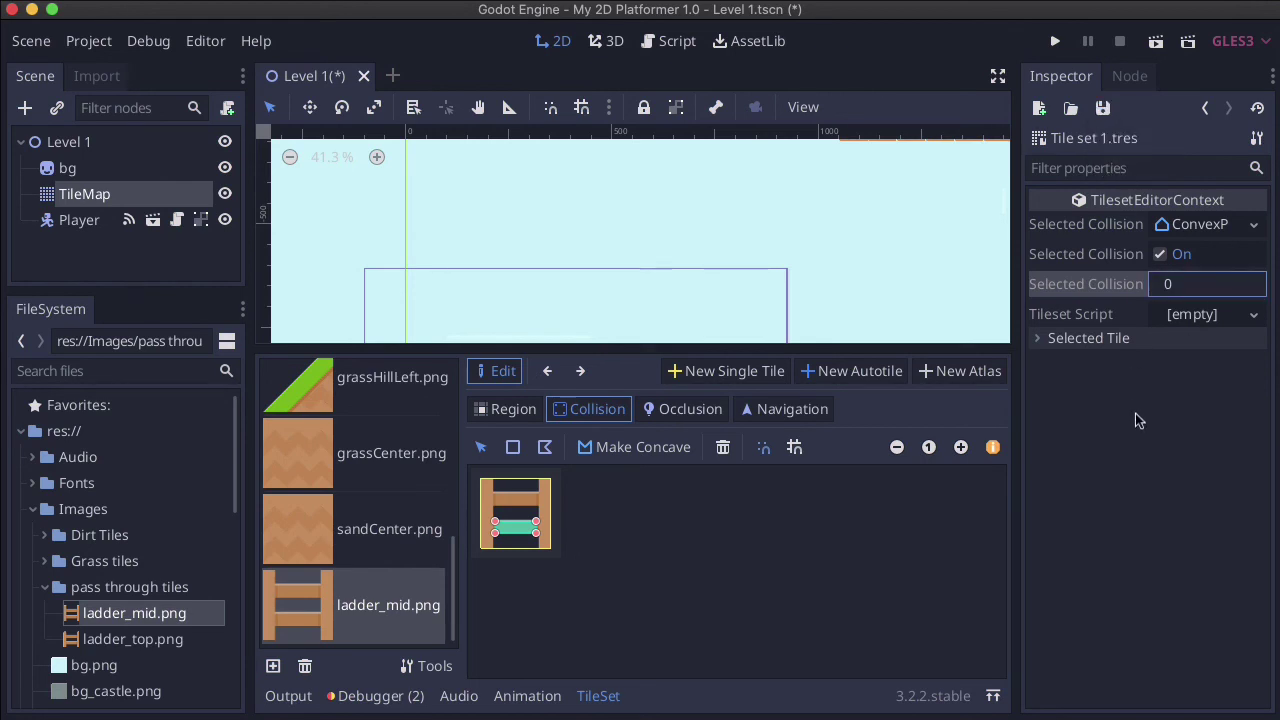
left_click(38, 48)
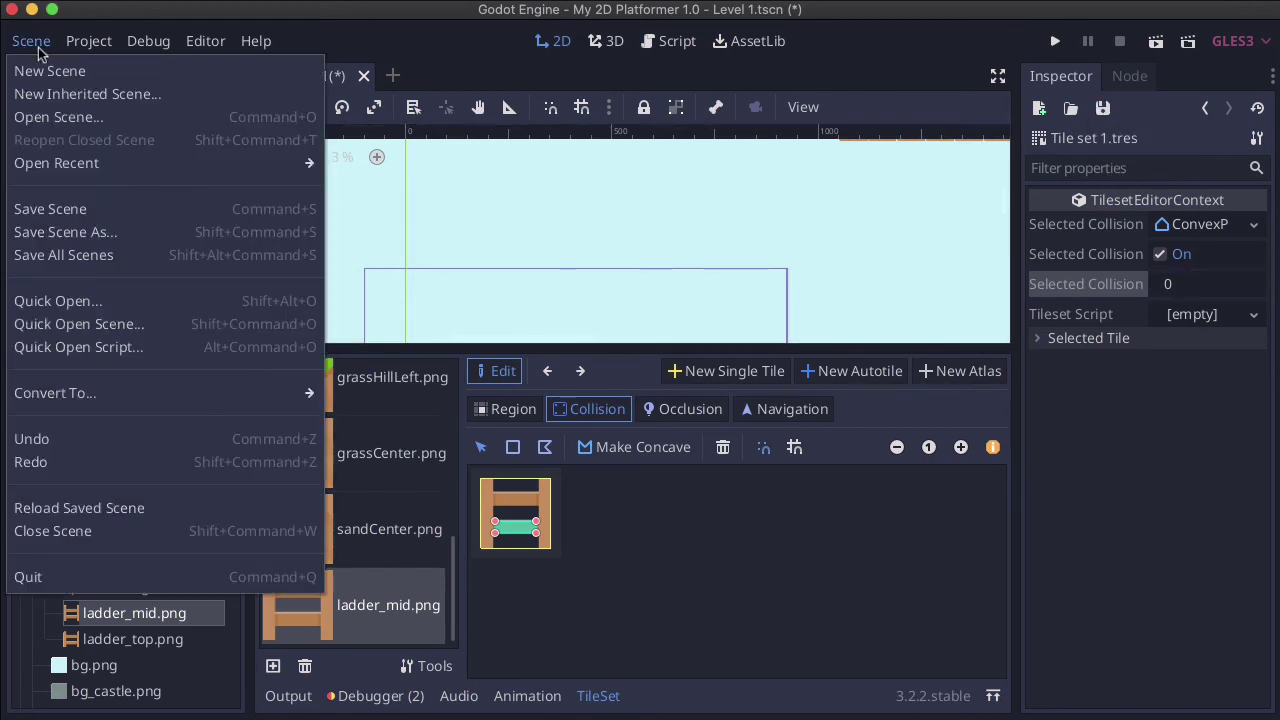
left_click(87, 255)
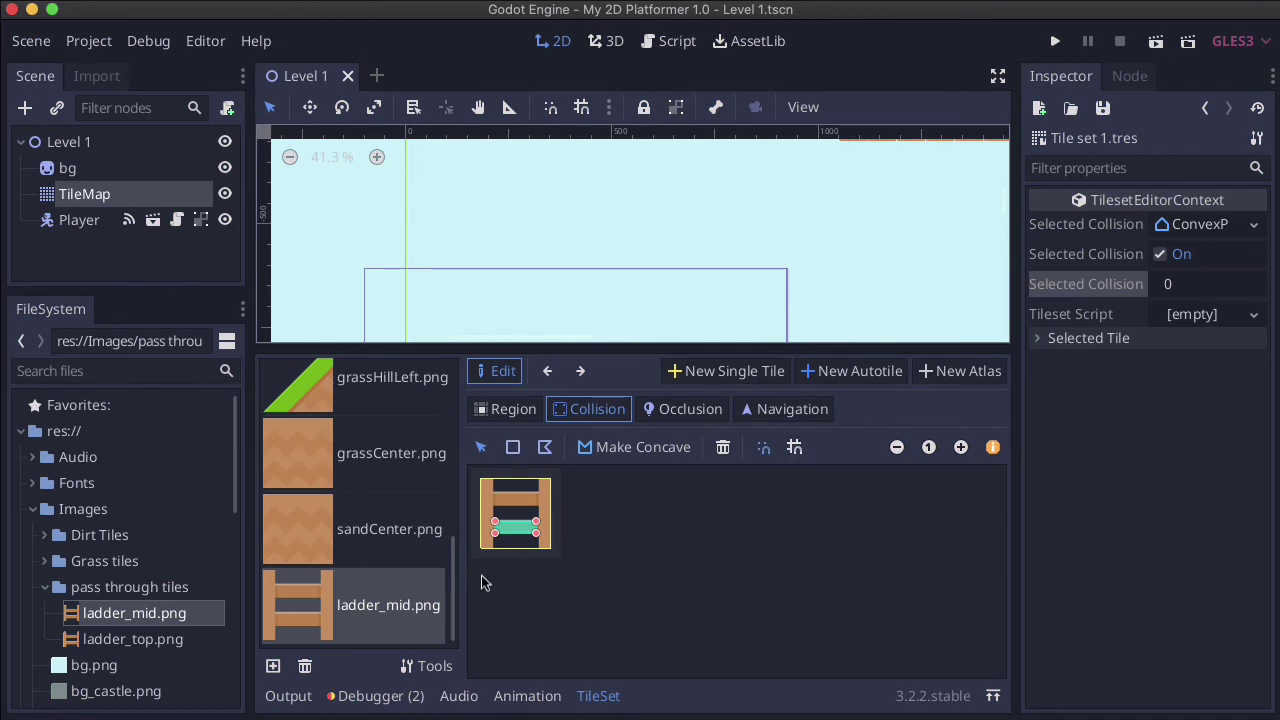
Close the tile set editor and choose the ladder_mid.png tile for painting on the TileMap
left_click(598, 695)
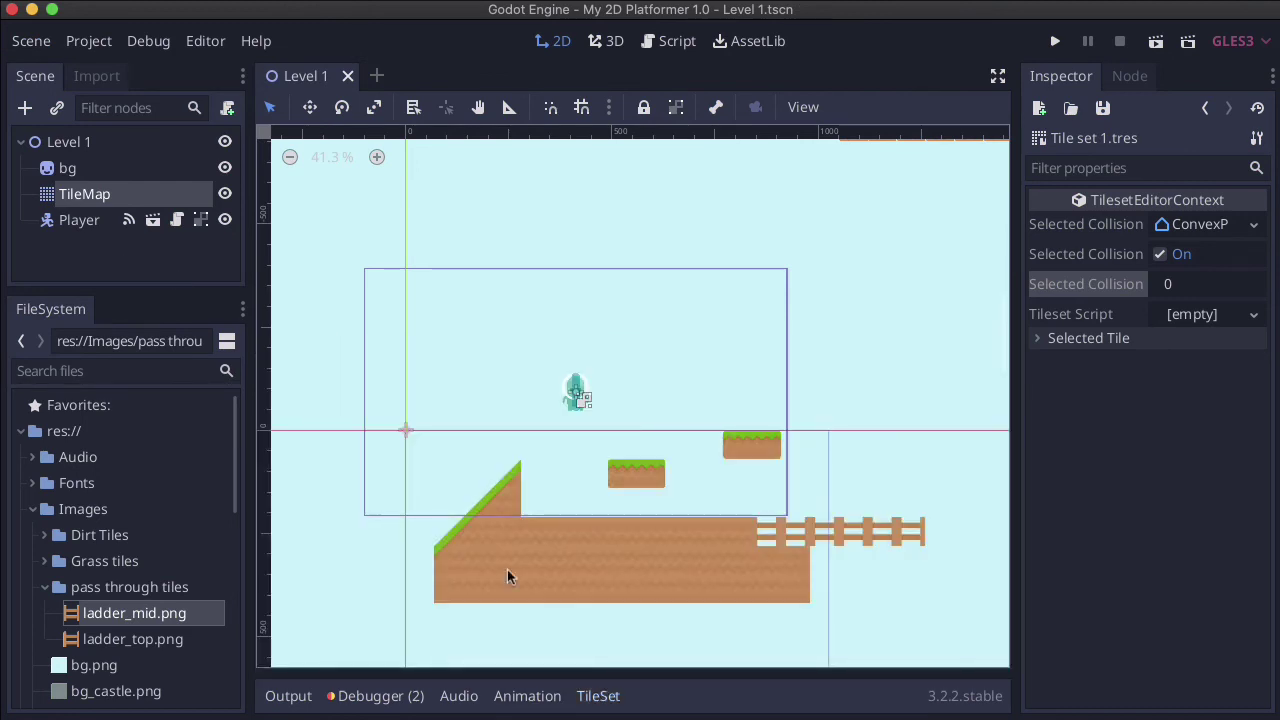
left_click(91, 196)
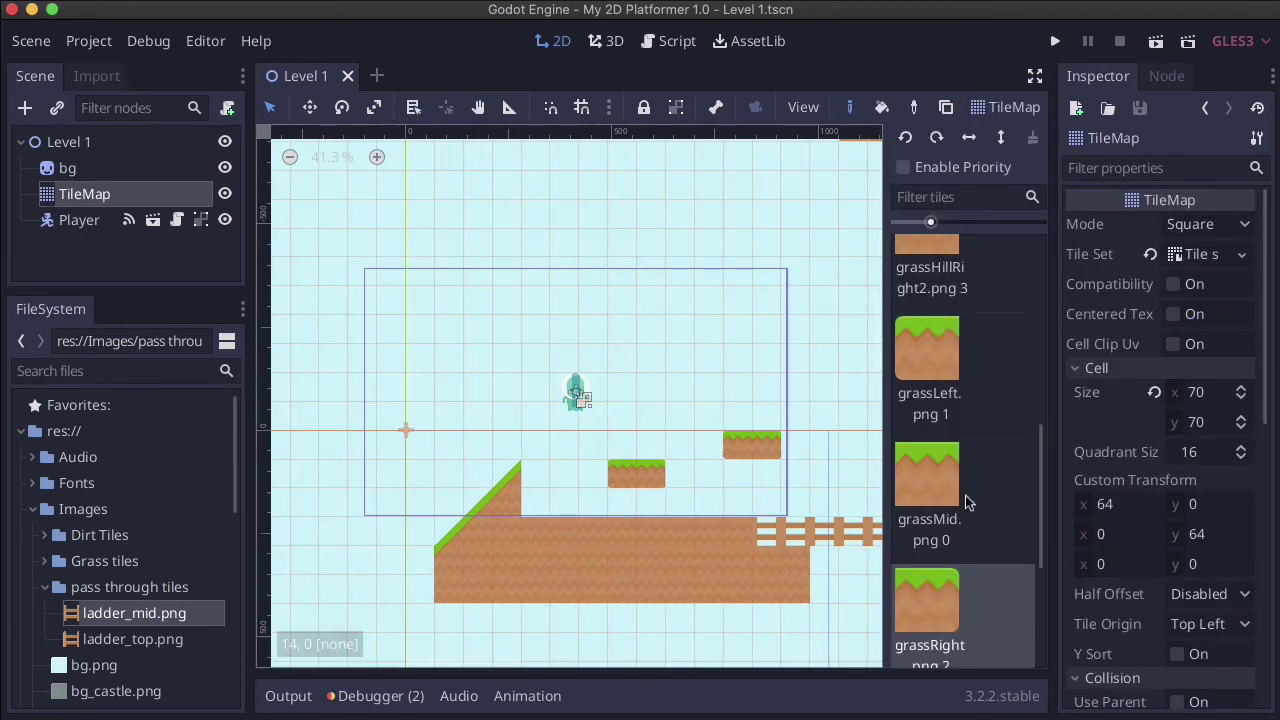
scroll(967, 503, "down", 3)
left_click(933, 473)
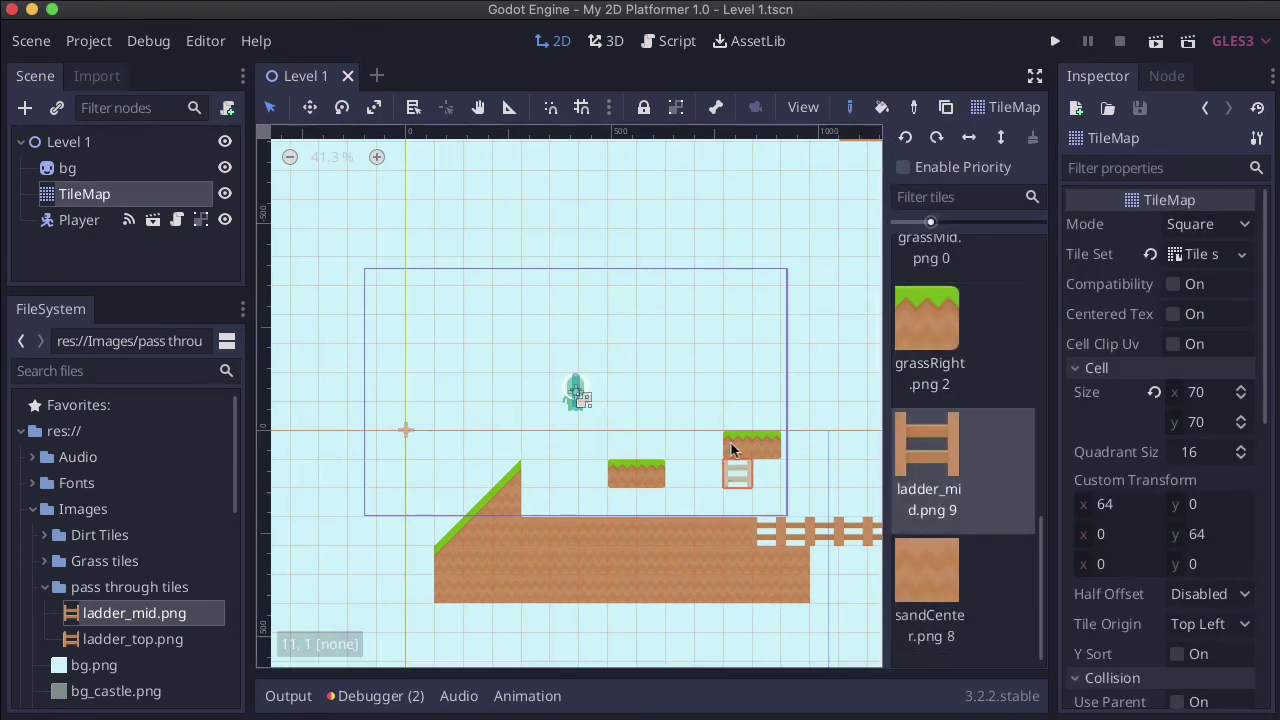
Erase the stray horizontal row of ladder tiles at the right end of the ground
scroll(759, 418, "up", 5)
scroll(759, 418, "right", 4)
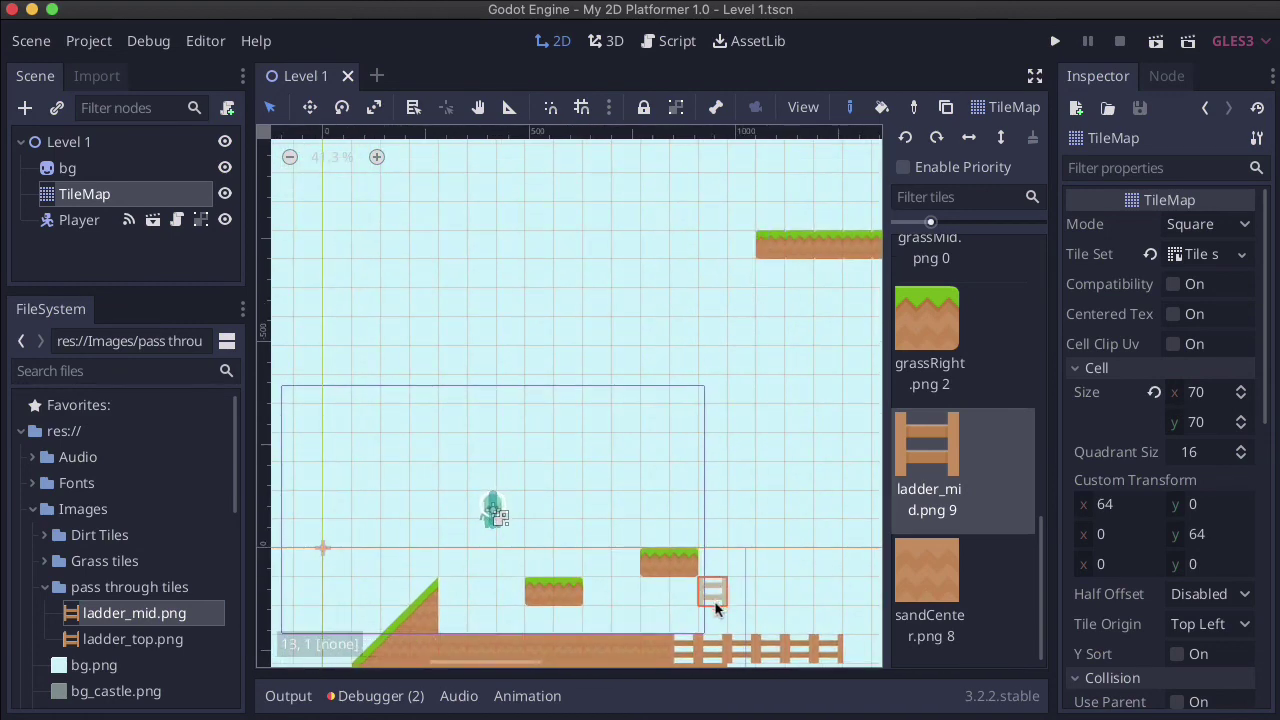
scroll(719, 581, "down", 3)
scroll(719, 581, "right", 1)
scroll(719, 581, "down", 2)
scroll(719, 581, "right", 1)
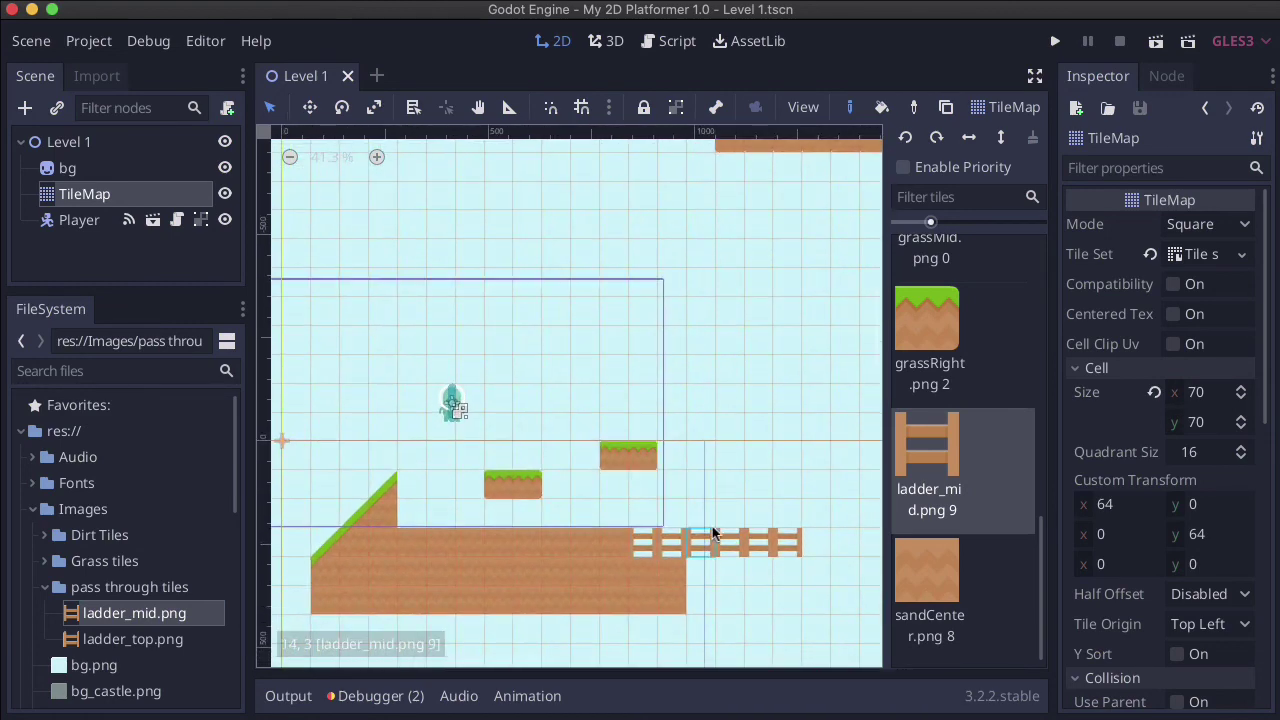
right_click(788, 533)
right_click(756, 535)
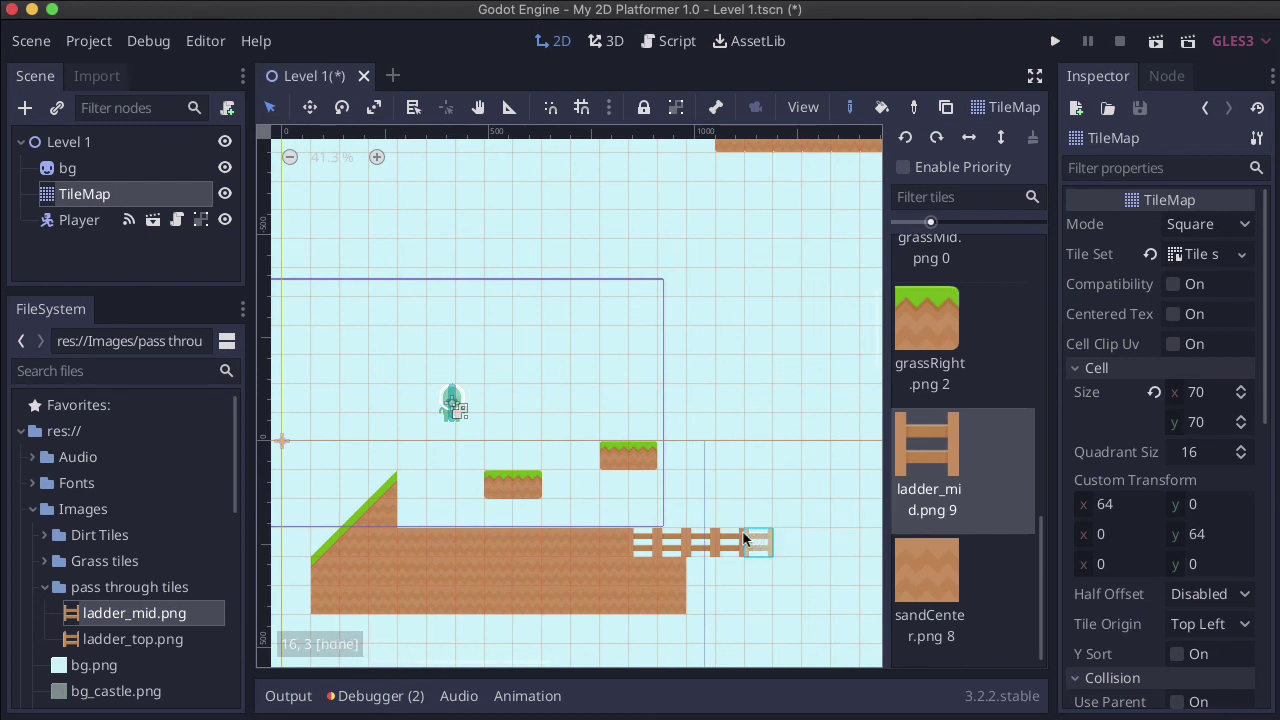
right_click(728, 540)
right_click(700, 540)
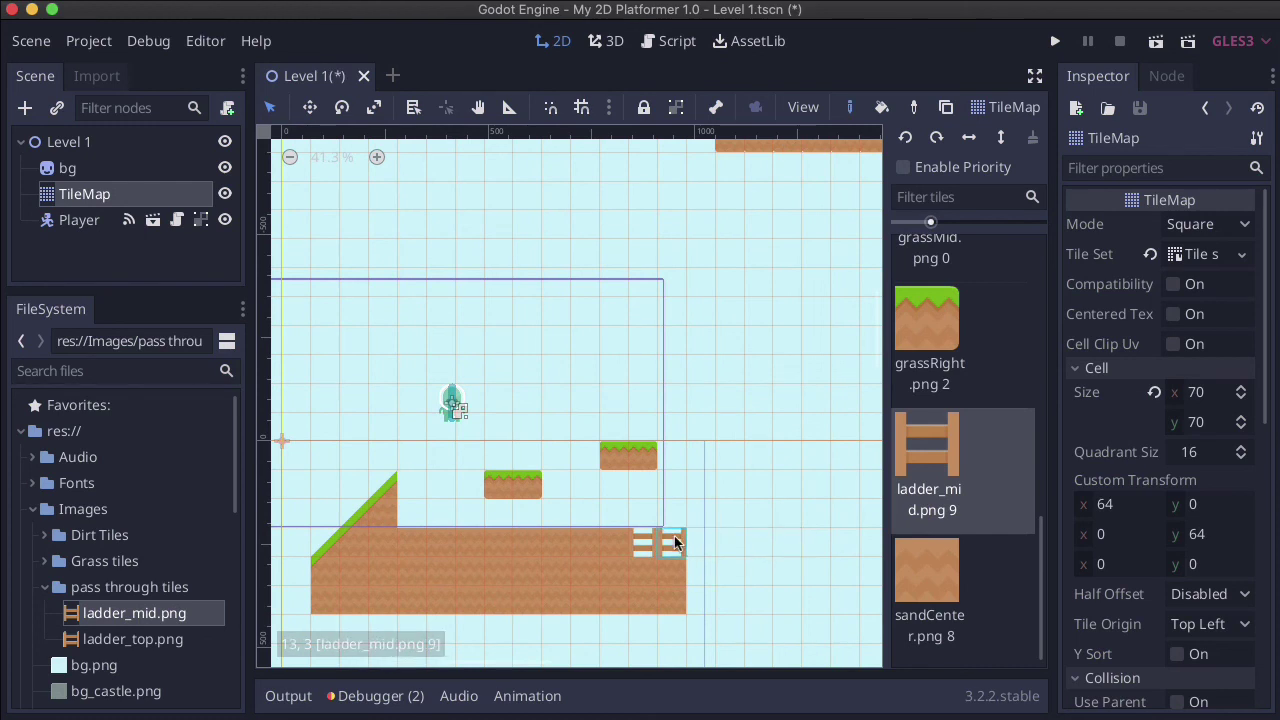
right_click(670, 540)
right_click(643, 540)
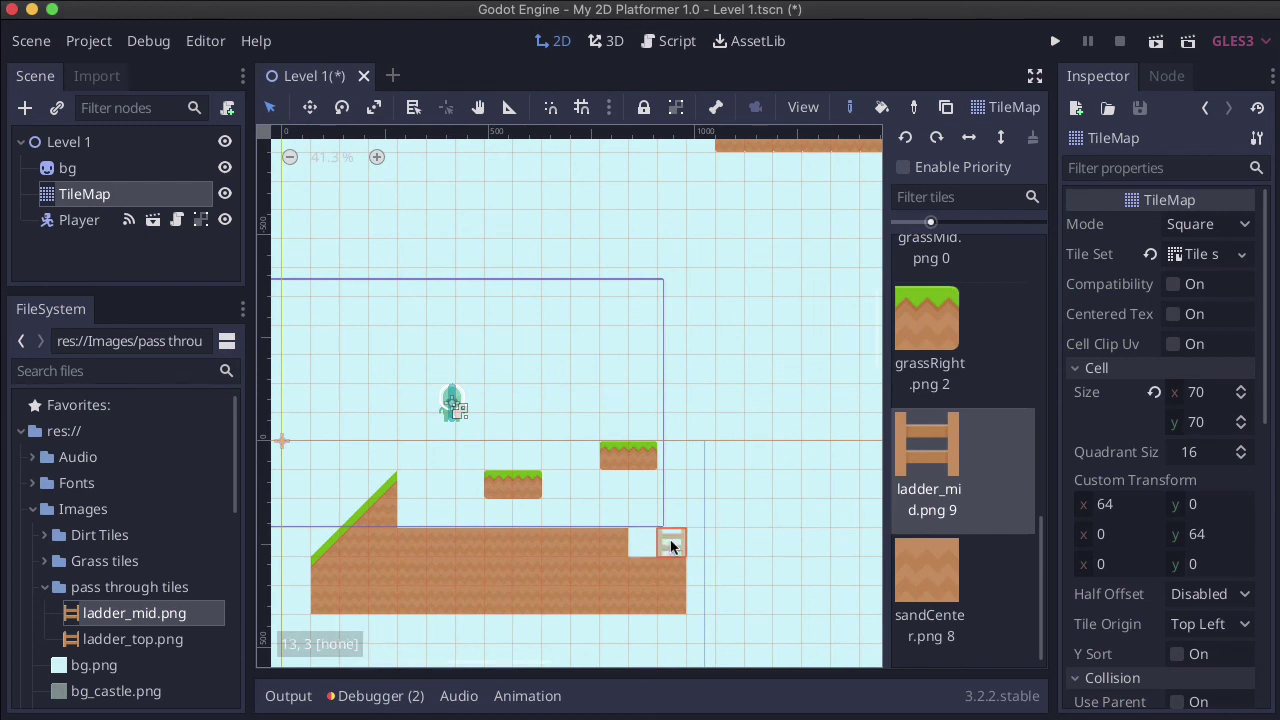
Paint a vertical ladder in column 13 from the ground at row 3 up to row -11, level with the high grass platform
left_click_drag(670, 545, 668, 180)
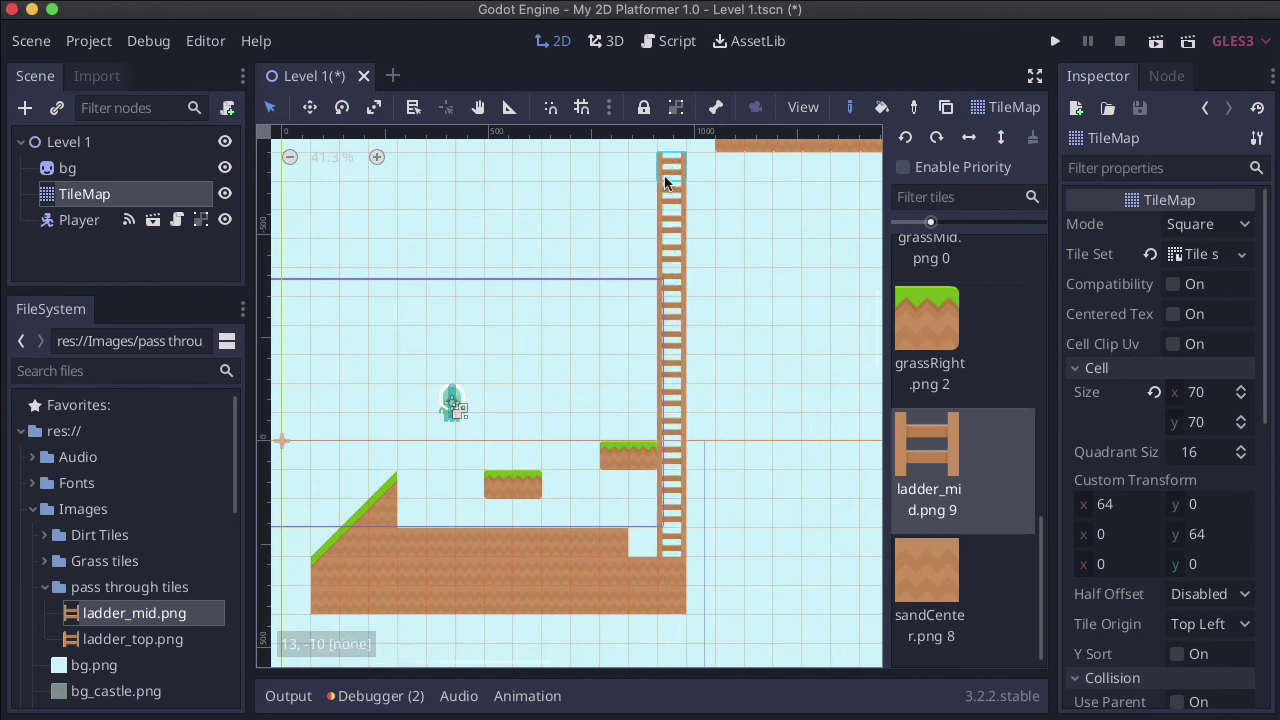
middle_click_drag(668, 182, 688, 257)
left_click(692, 211)
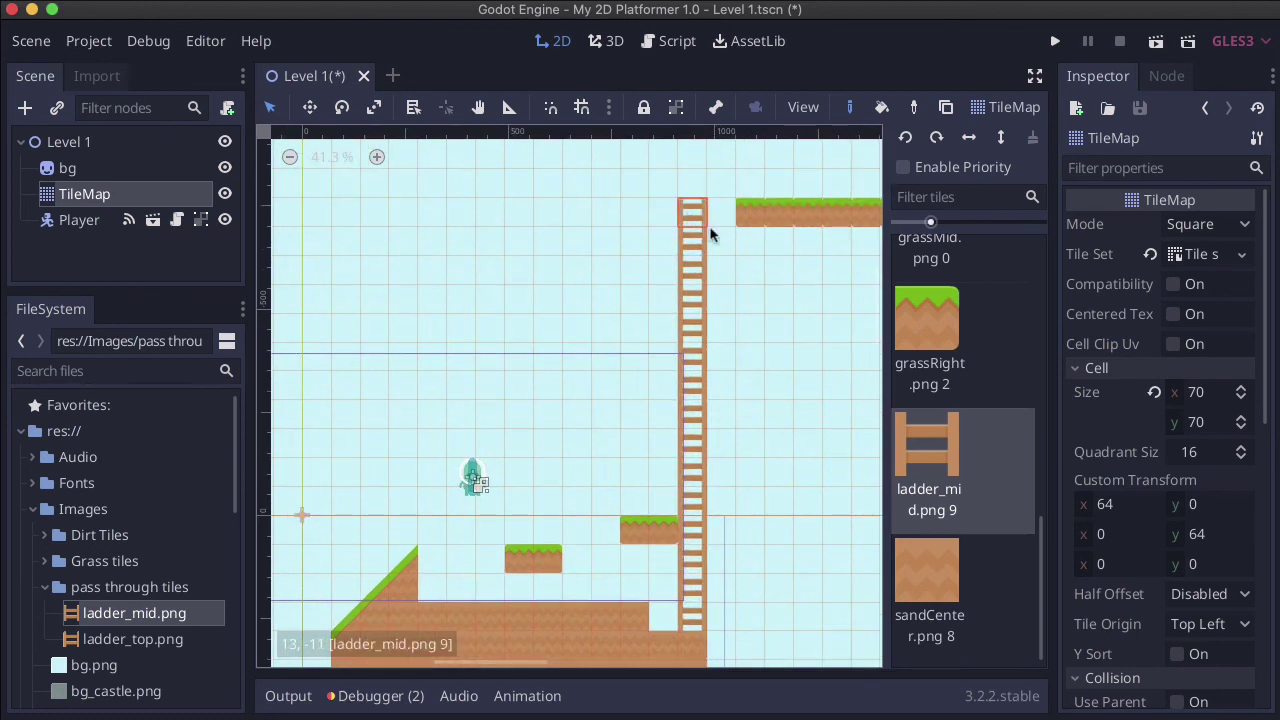
scroll(727, 277, "up", 5)
scroll(741, 317, "down", 4)
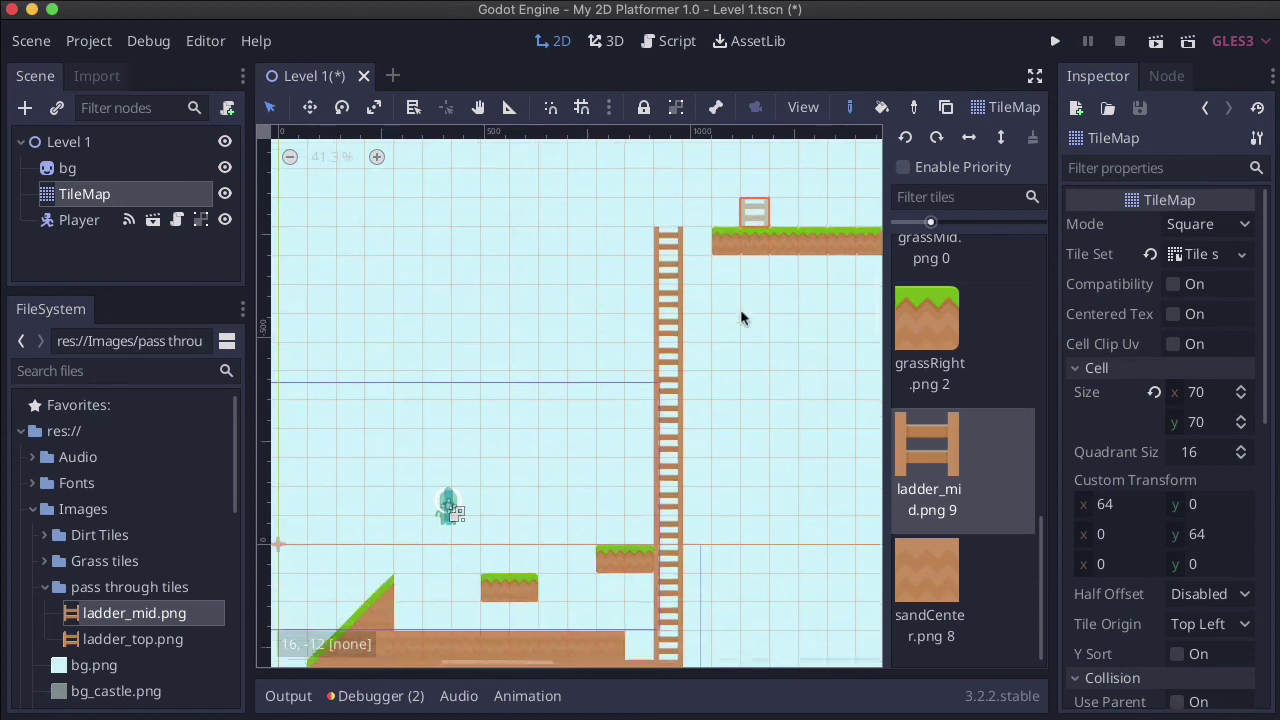
scroll(741, 317, "down", 1)
Save all scenes and run the Level 1 scene, moving the game window up so it is fully in view
left_click(31, 41)
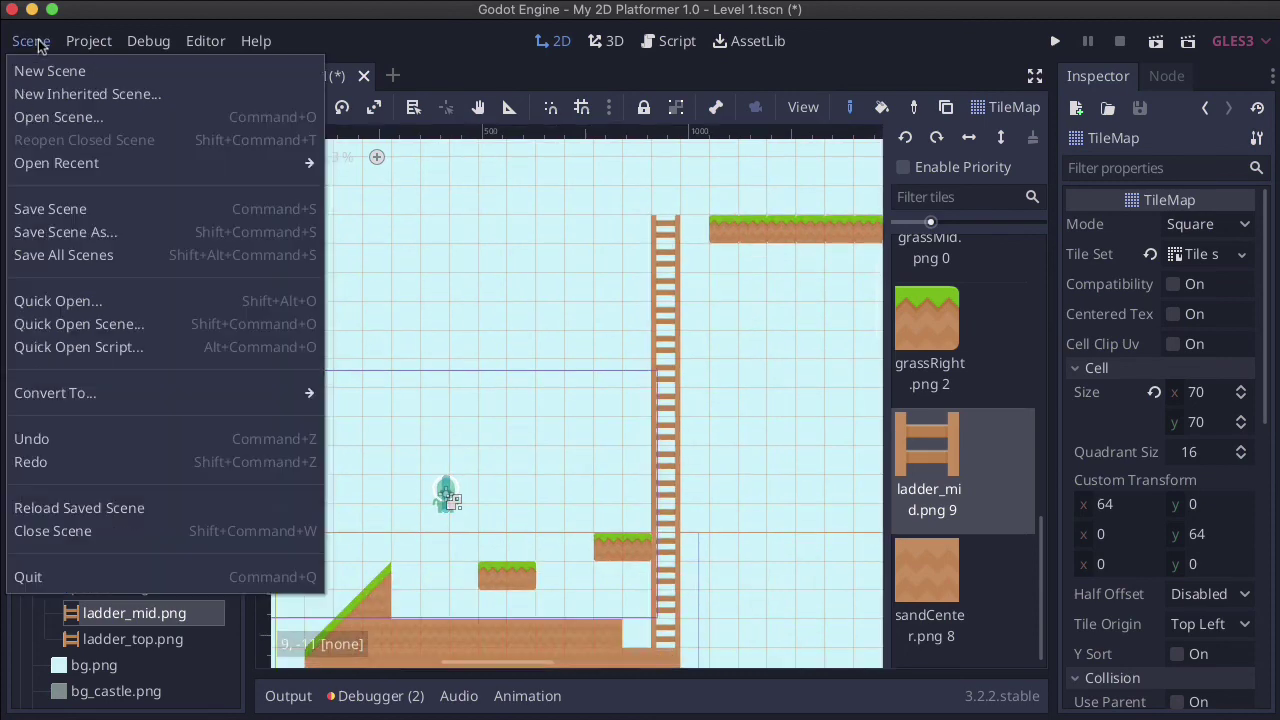
left_click(83, 258)
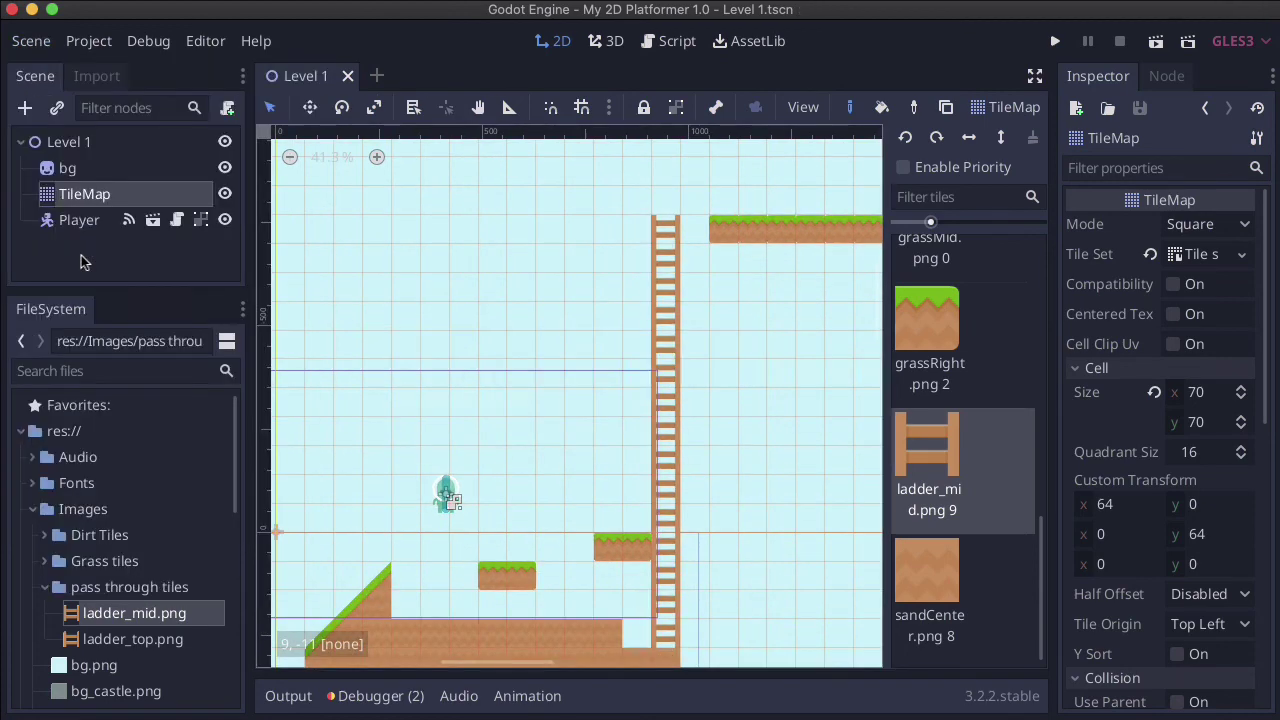
left_click(1155, 41)
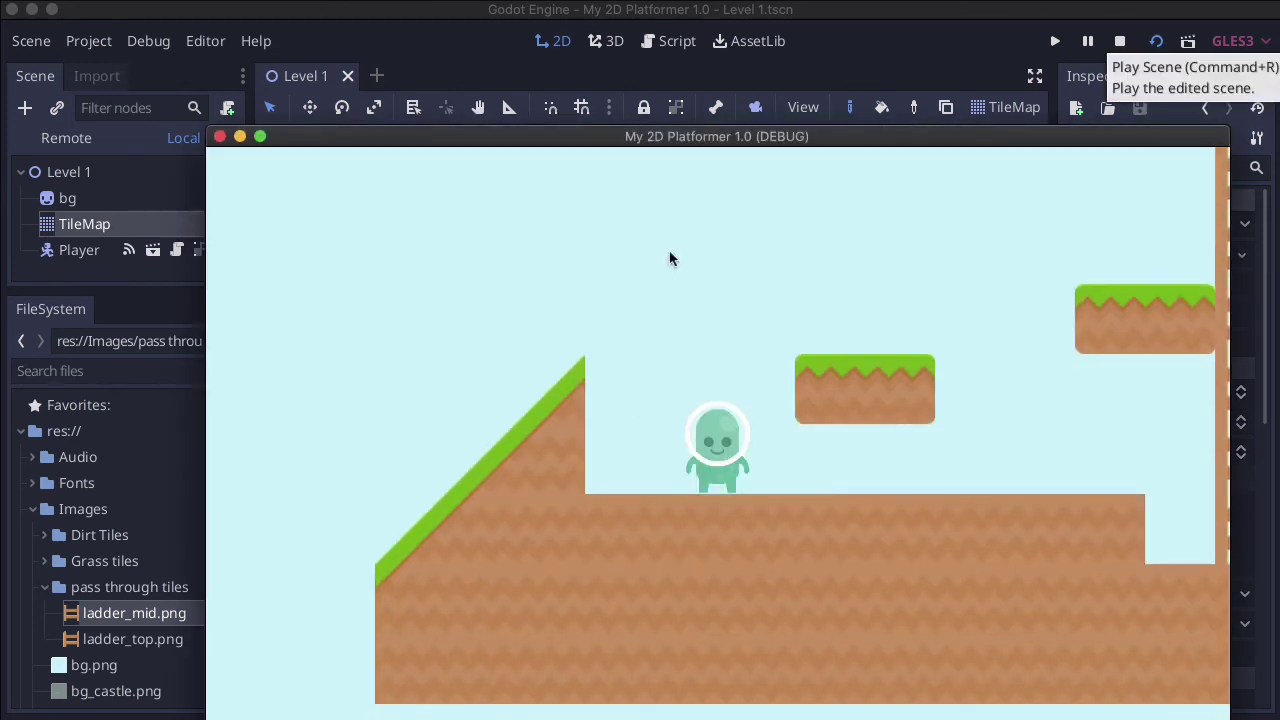
left_click_drag(707, 146, 673, 86)
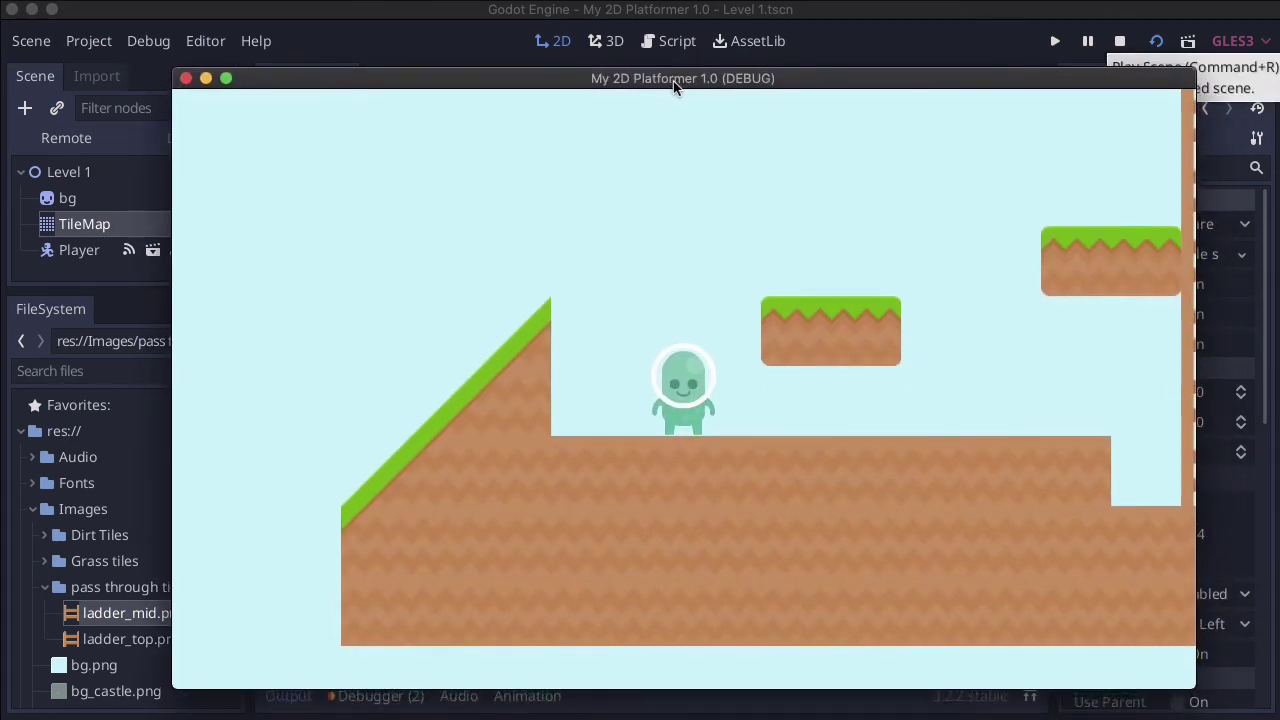
Test the ladder by moving the player across the ground onto it, climbing, and returning to its base
key("Right")
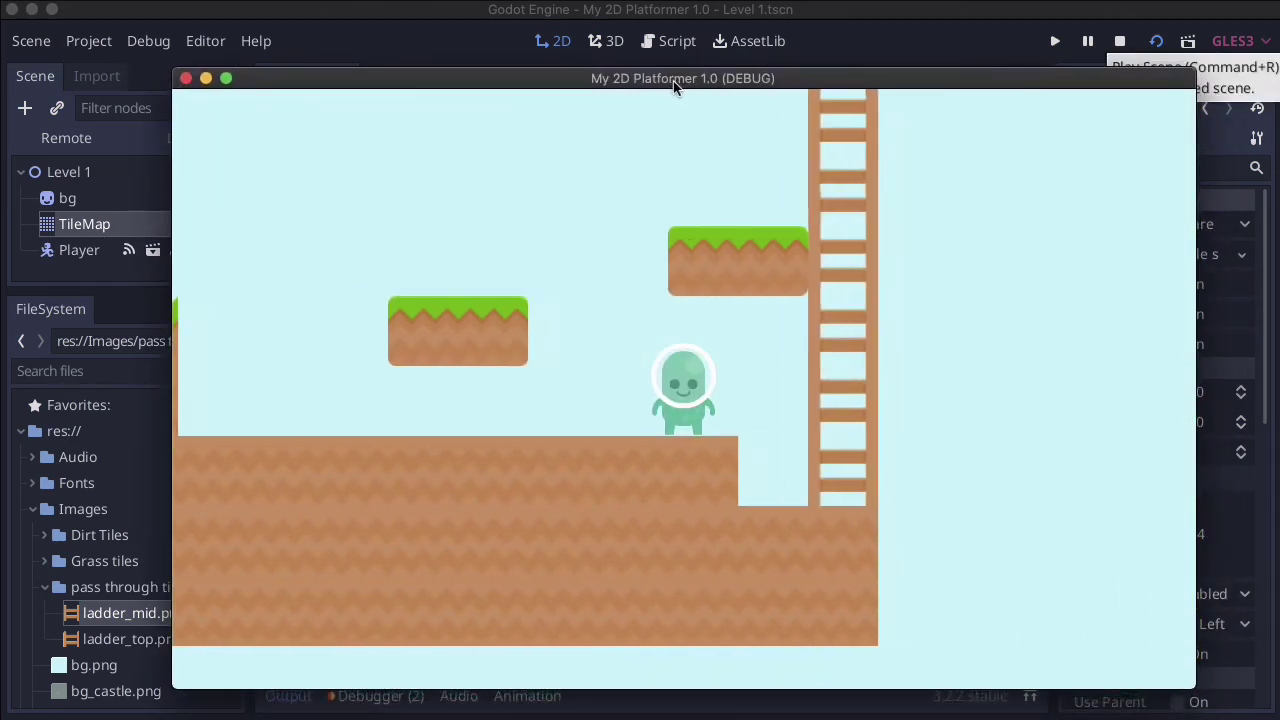
key("Up")
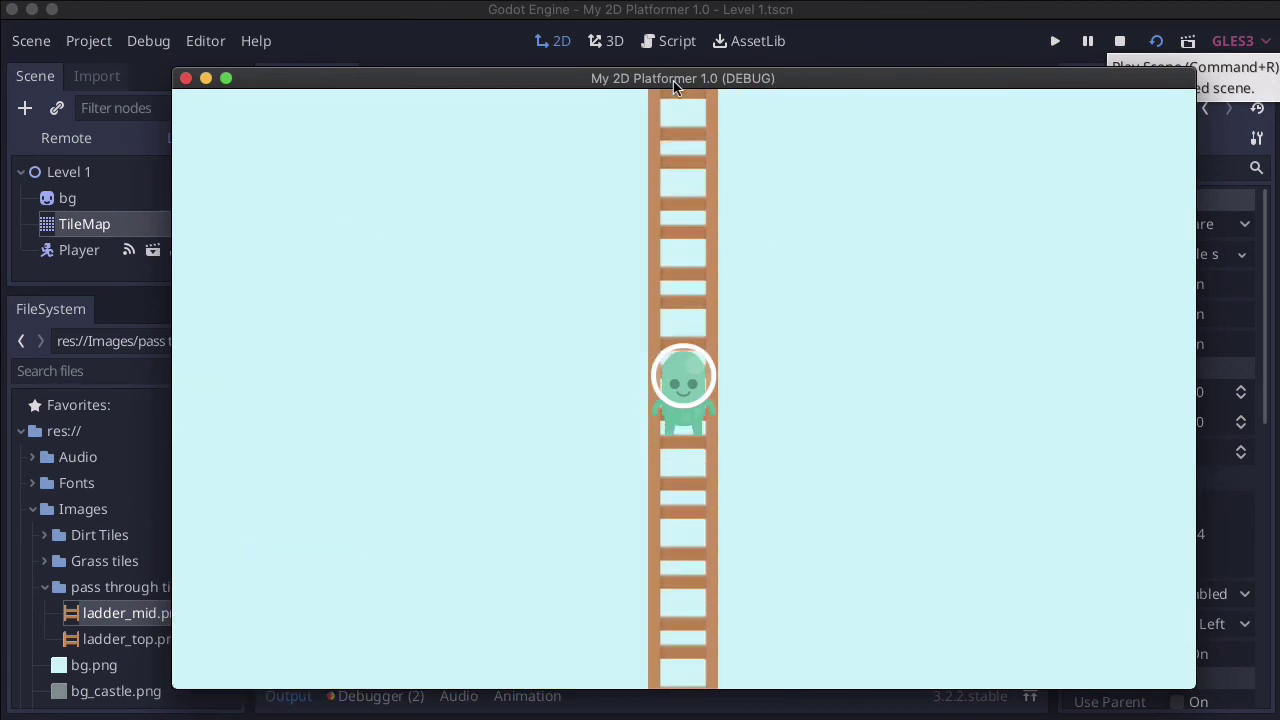
key("Left")
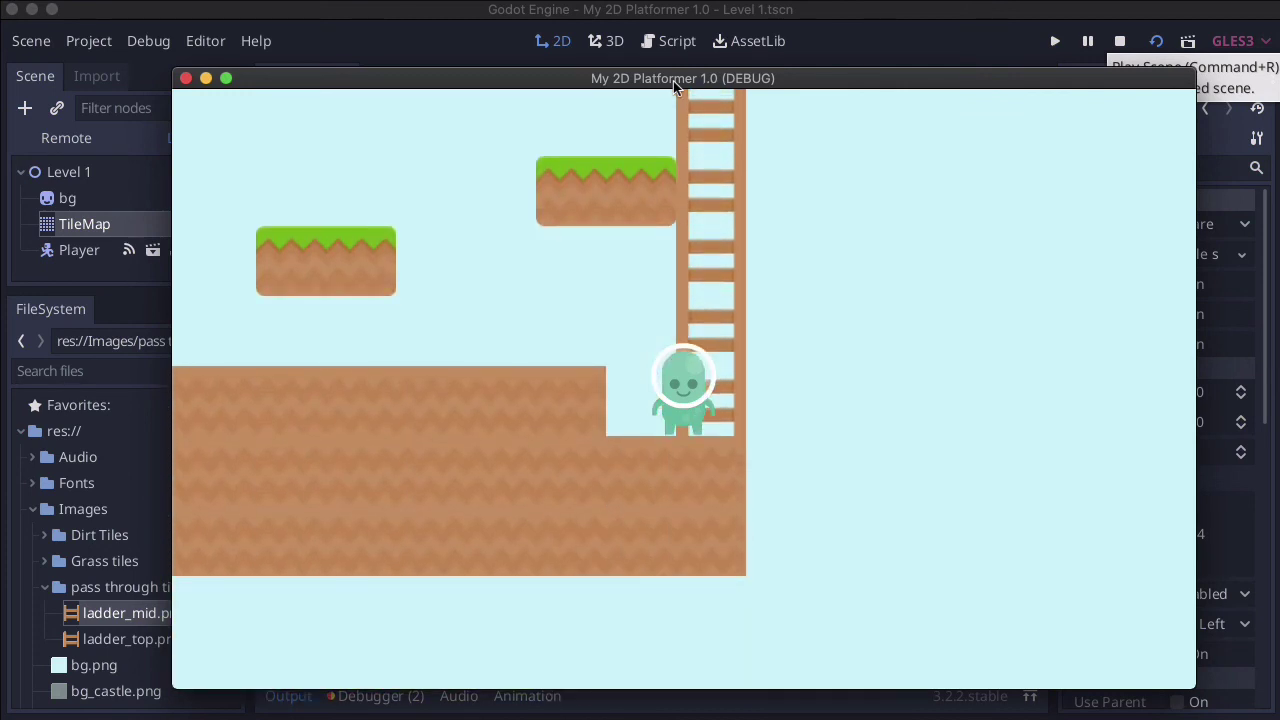
Climb the ladder again and jump from its top towards the high grass platform, ending with the game closed
key("Right")
key("Up")
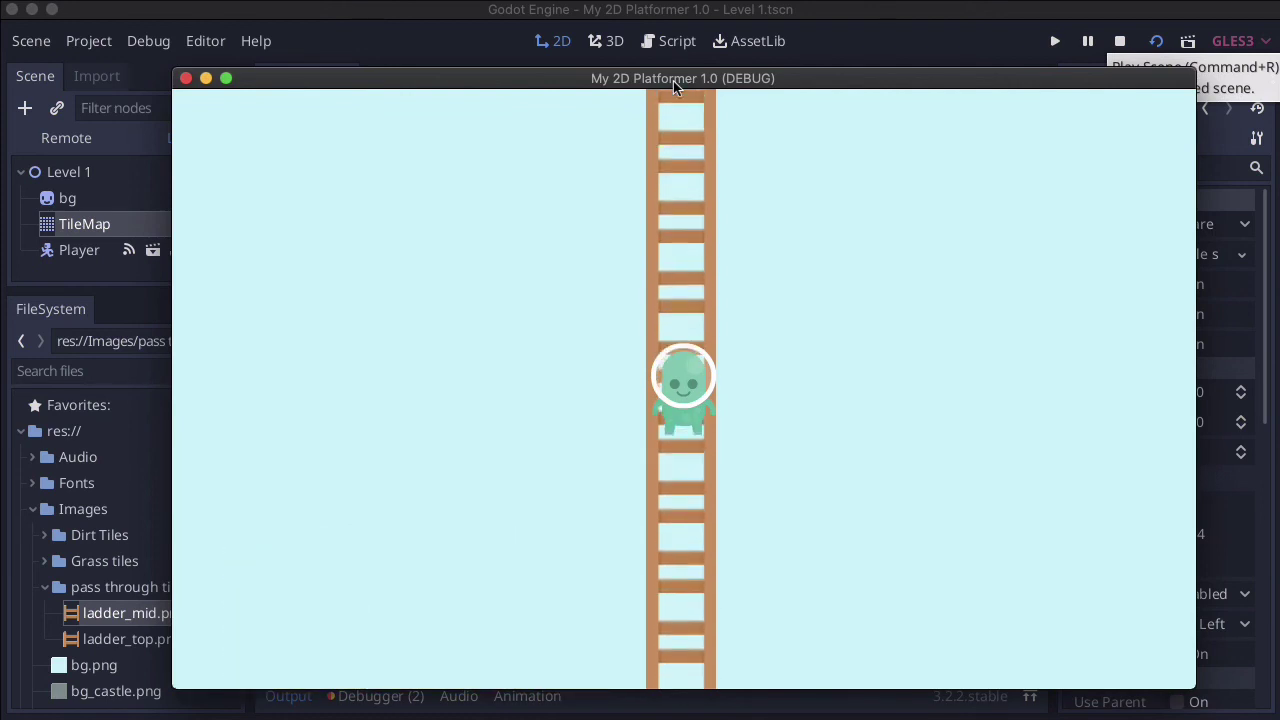
key("space")
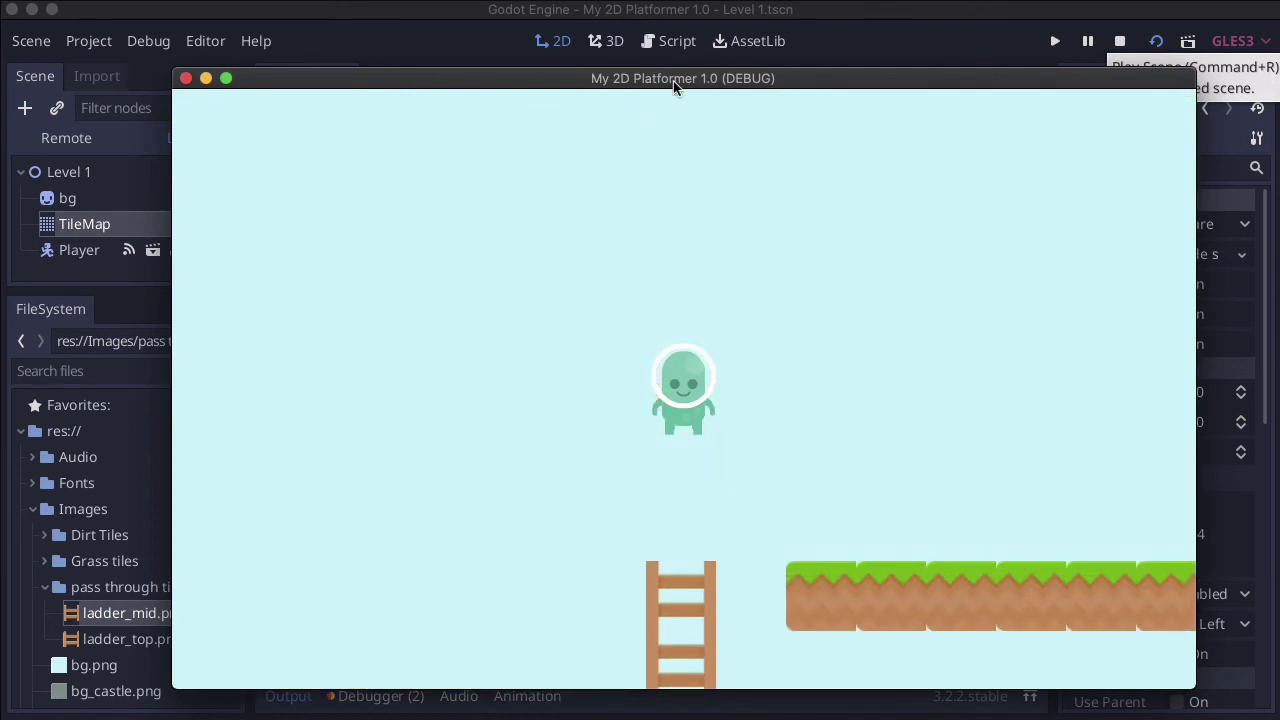
key("Right")
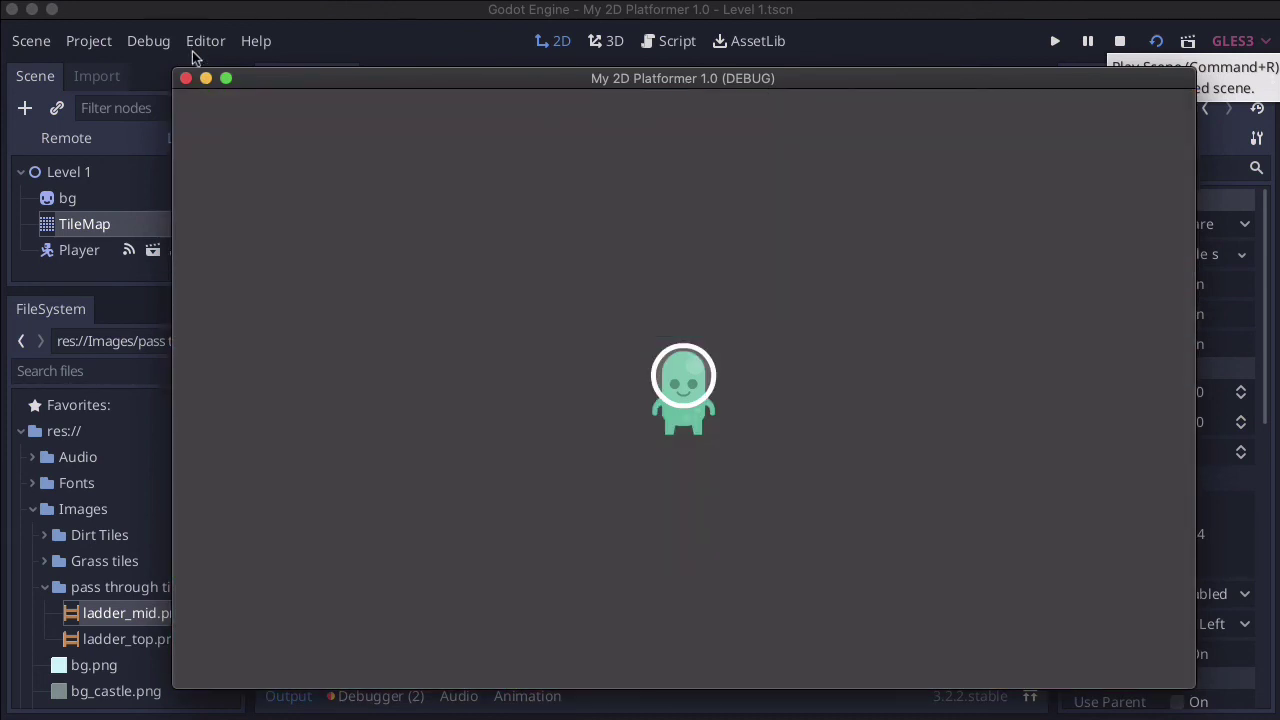
left_click(185, 78)
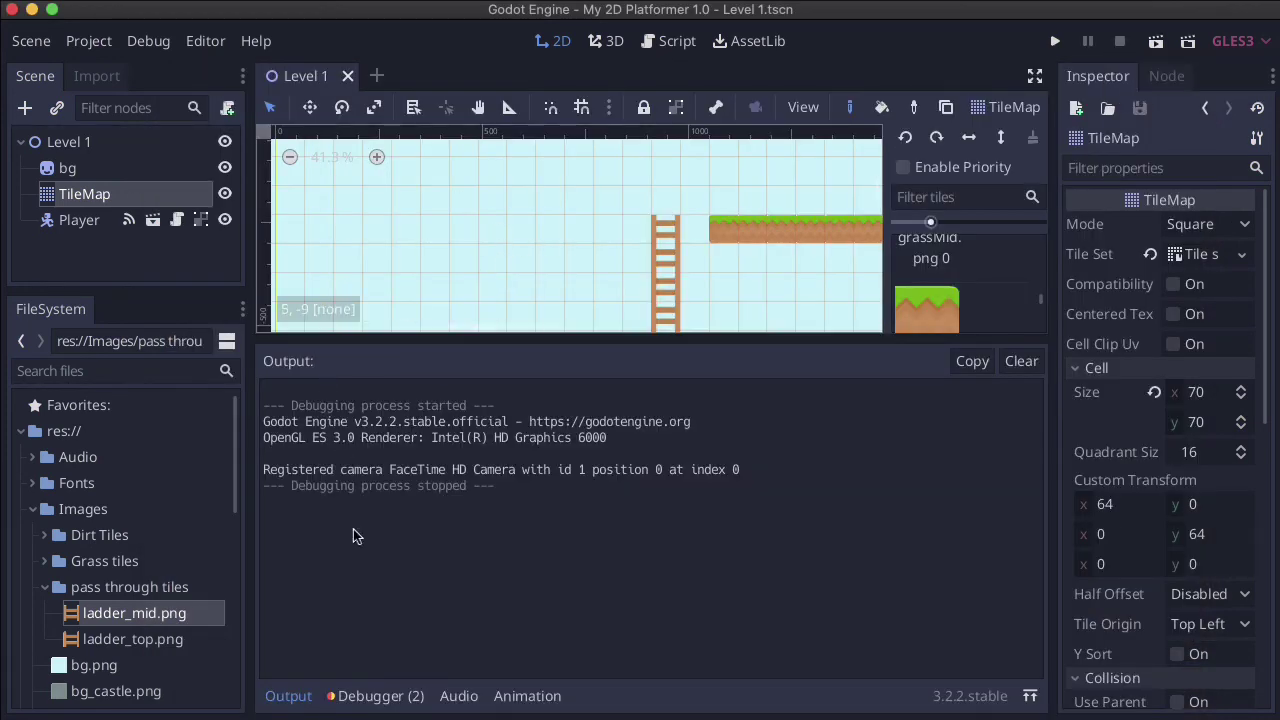